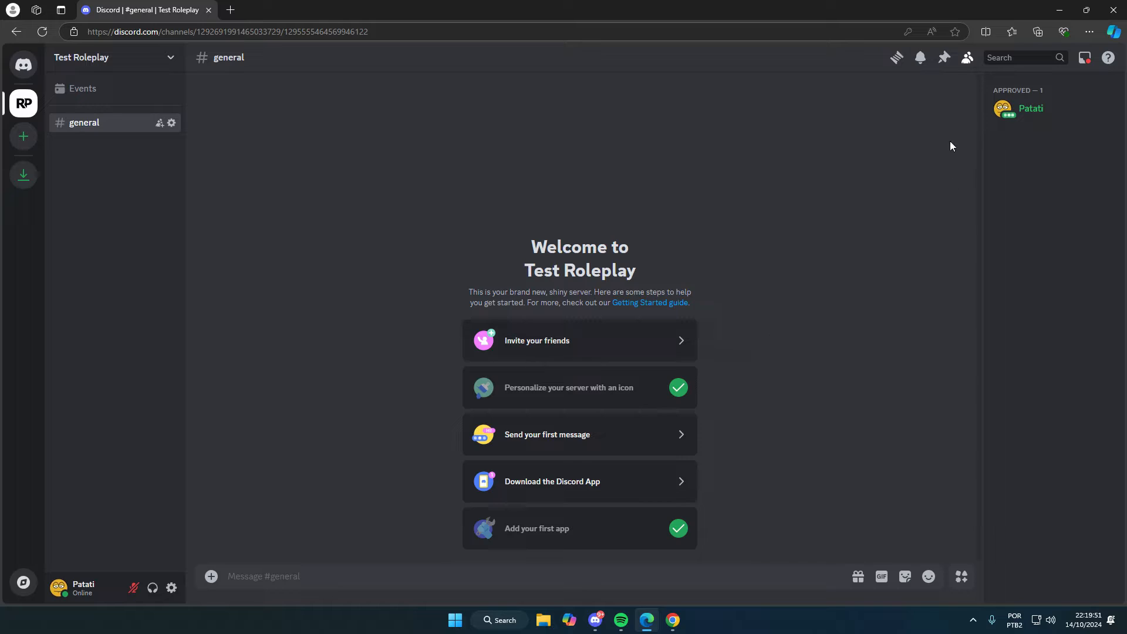
click(1030, 108)
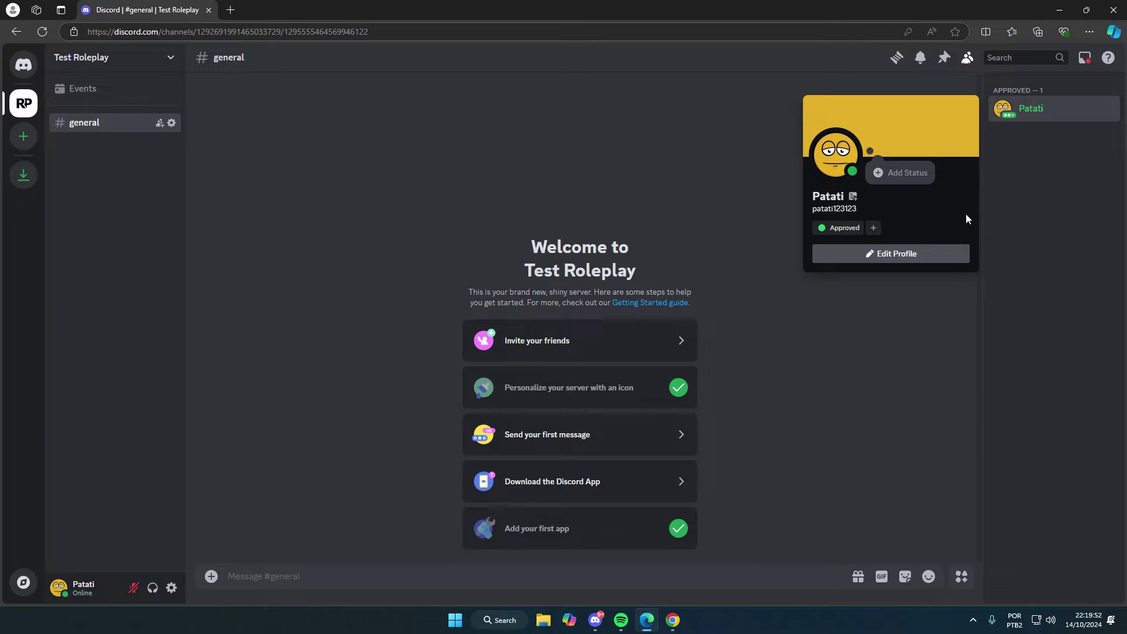
click(673, 199)
text(WHITELI)
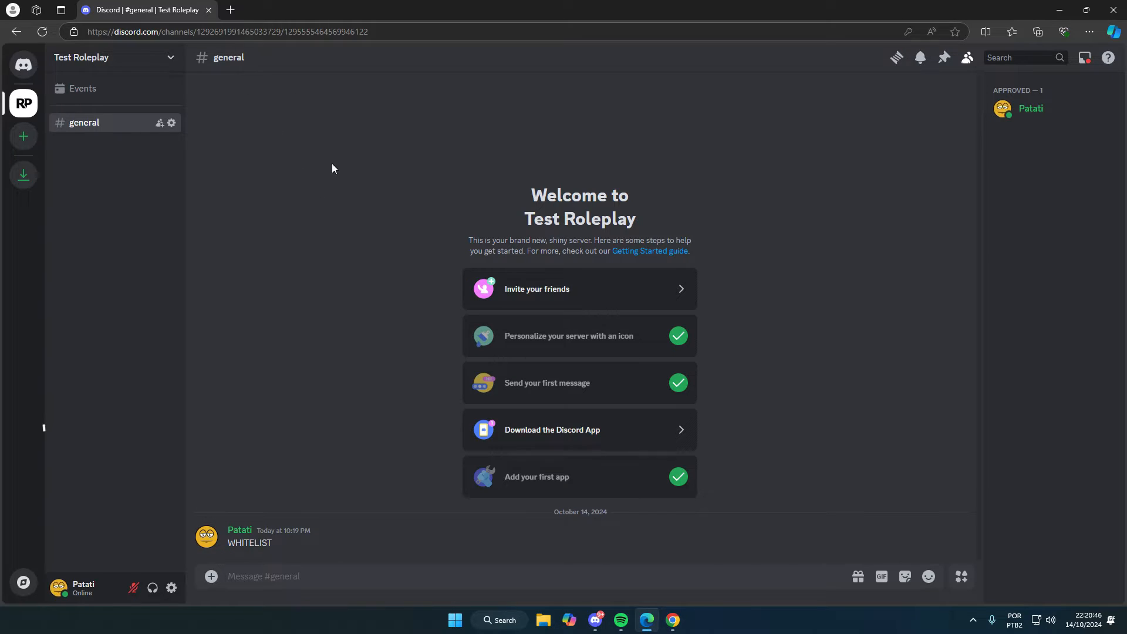
- Load whitelistm.com in a new browser tab and go to its Subscriptions page
key(ctrl+t)
text(wh)
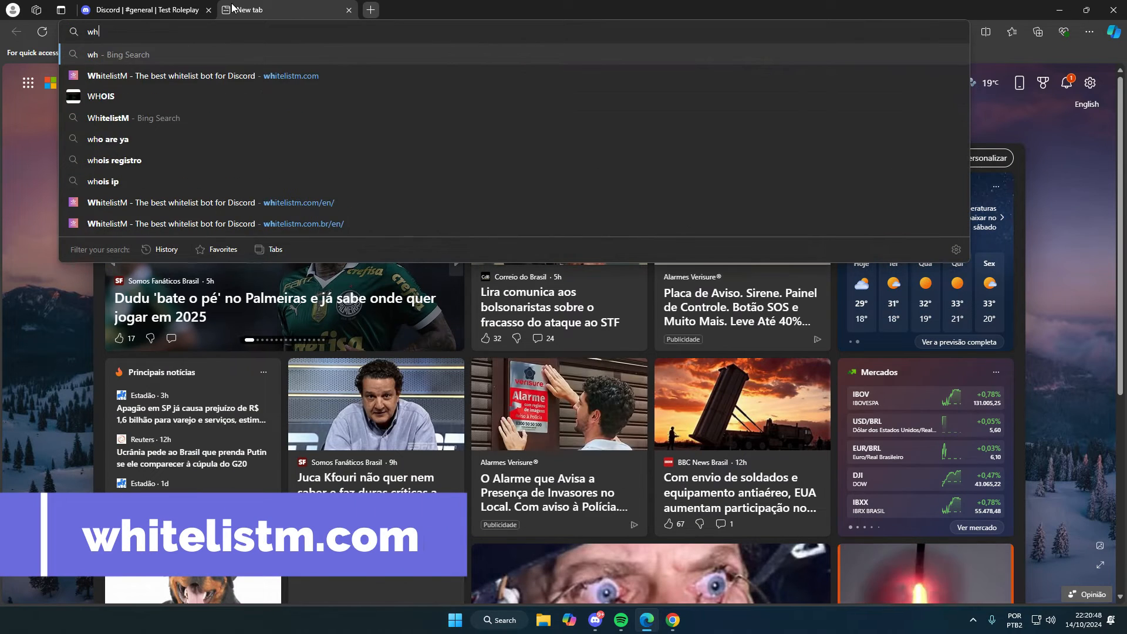
text(it)
key(Return)
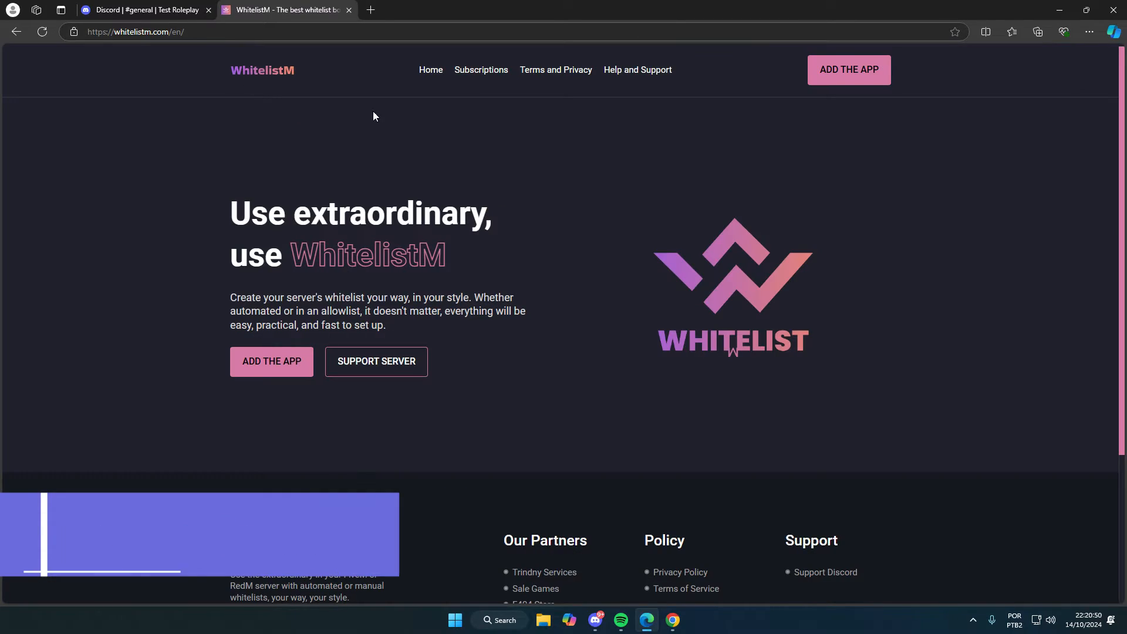
click(481, 69)
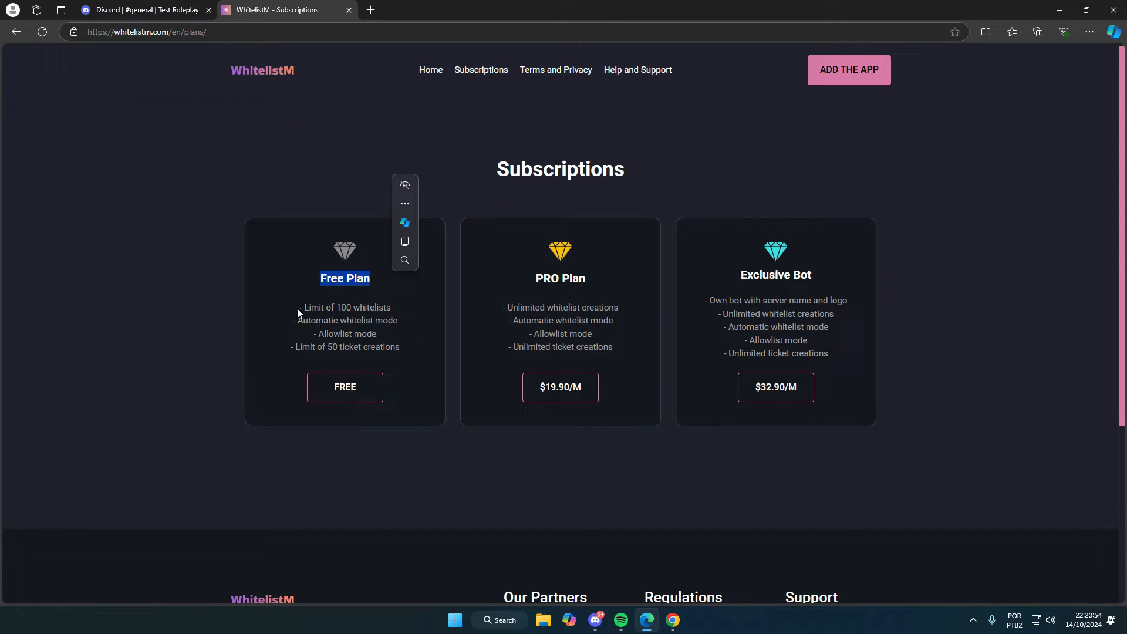
- Review the Free Plan's 100-whitelist limit, the PRO Plan features and the Exclusive Bot plan
drag(297, 308, 393, 309)
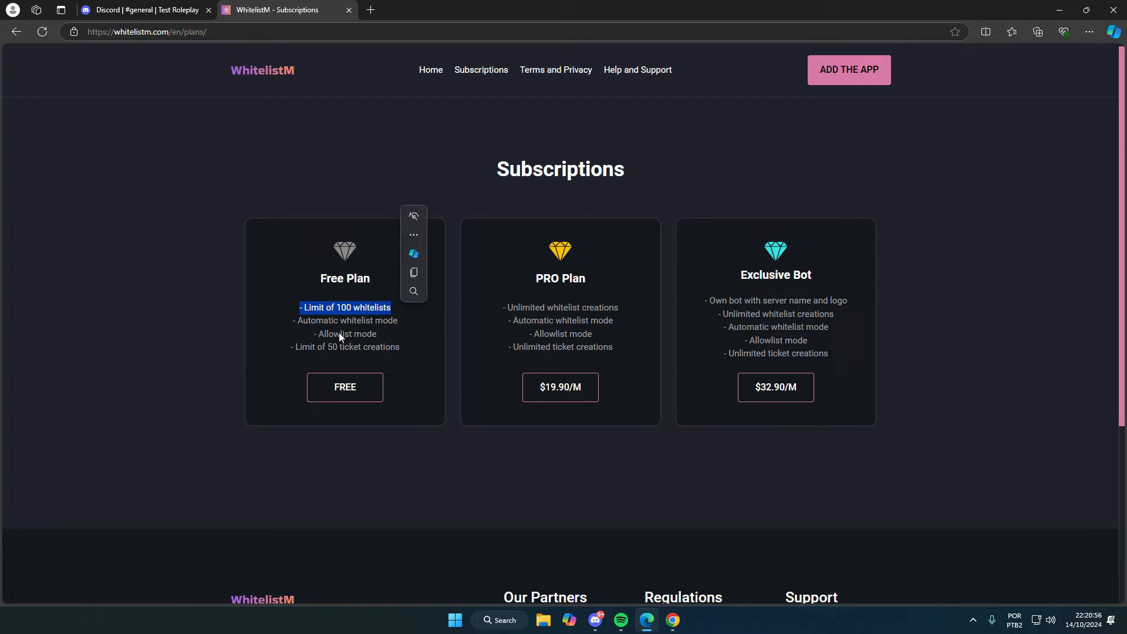
click(339, 332)
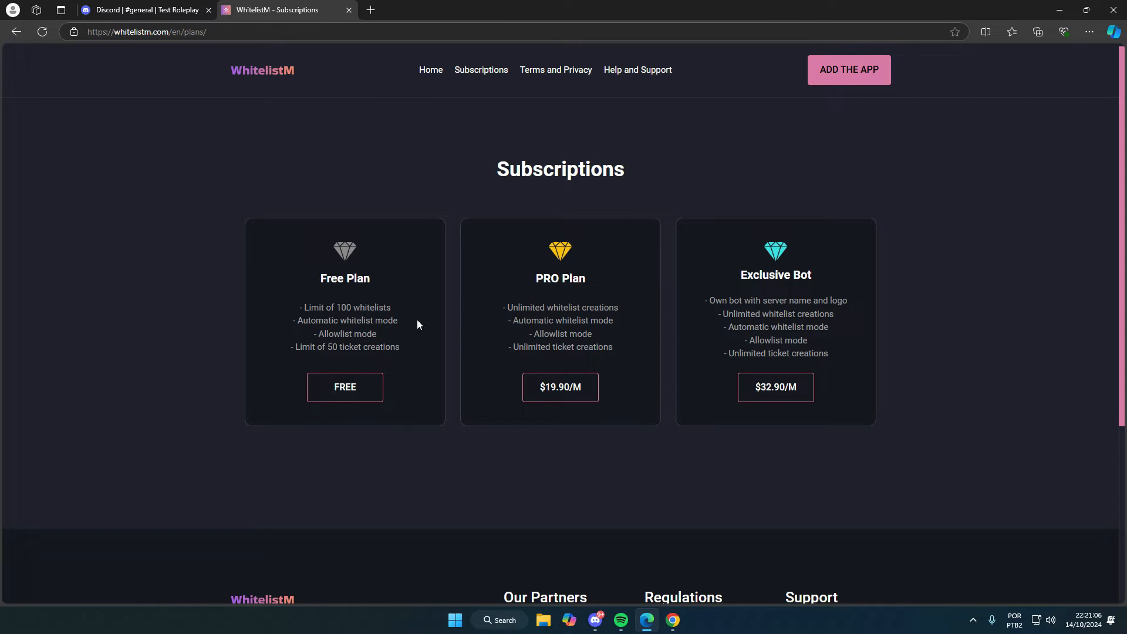
double_click(559, 278)
click(564, 288)
drag(612, 351, 507, 306)
click(494, 312)
drag(732, 267, 812, 278)
click(701, 297)
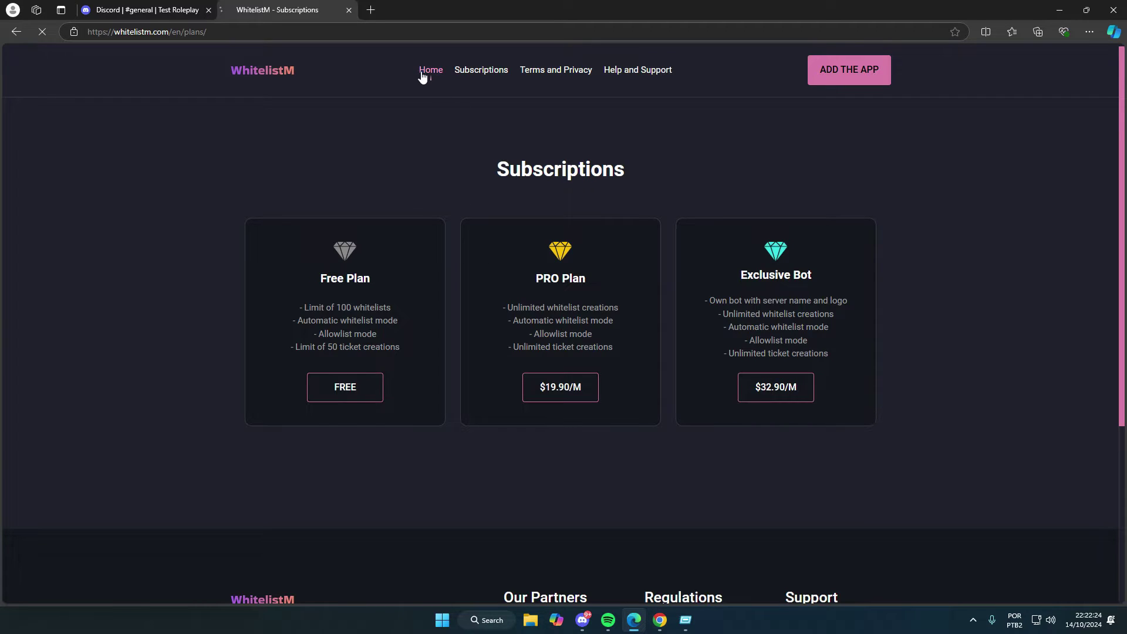
- From the WhitelistM home page, start adding the app and choose the Test Roleplay server
click(428, 69)
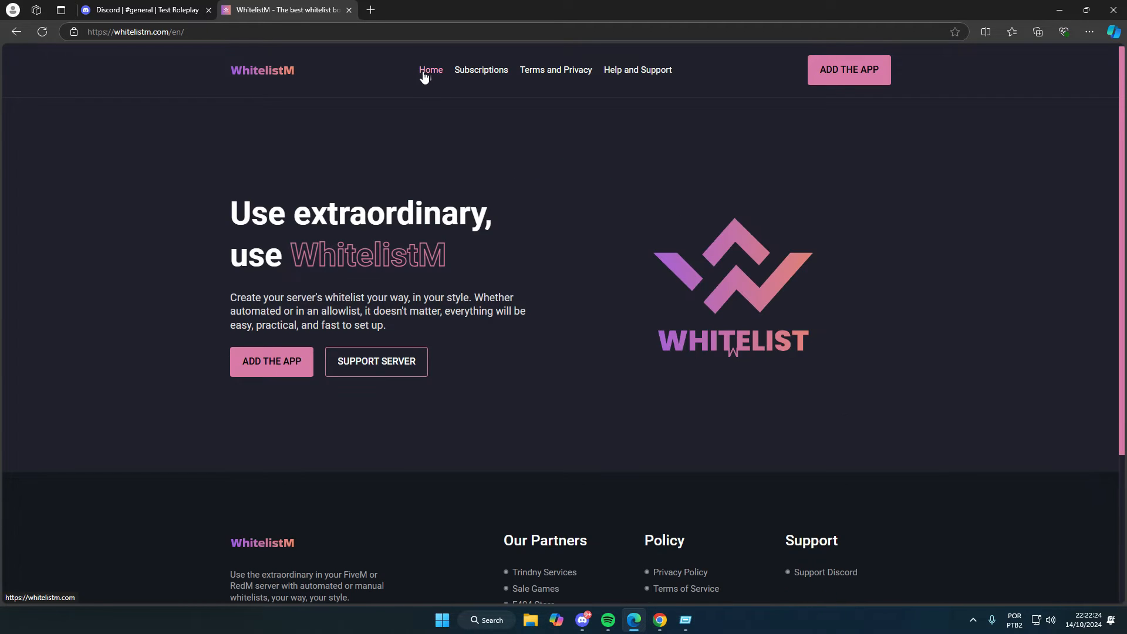
click(272, 361)
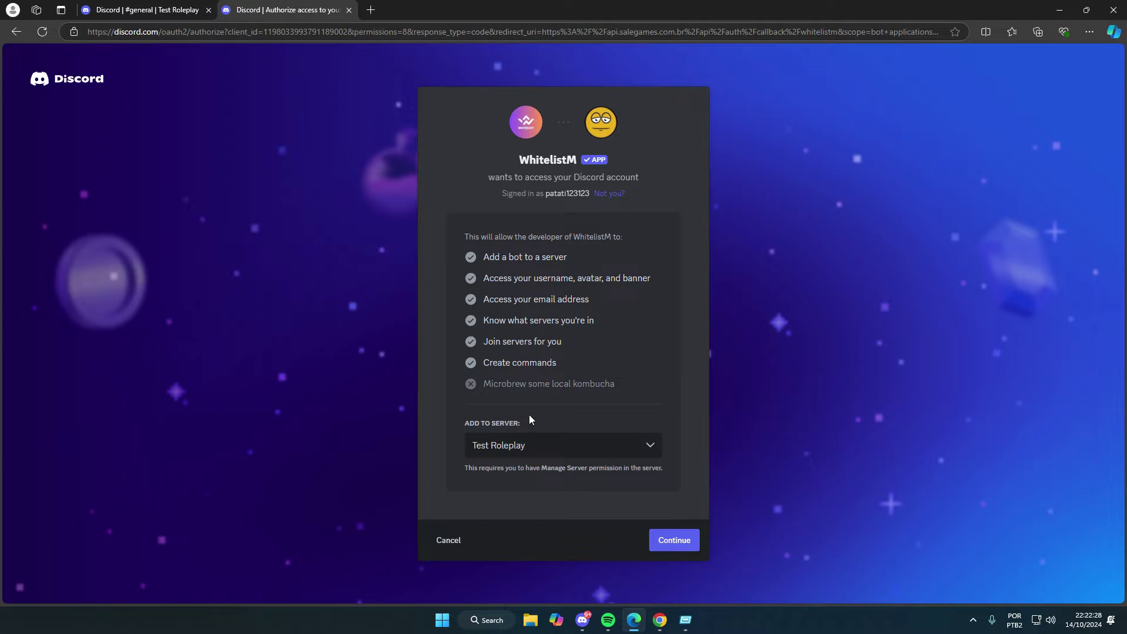
click(563, 444)
click(530, 470)
click(675, 539)
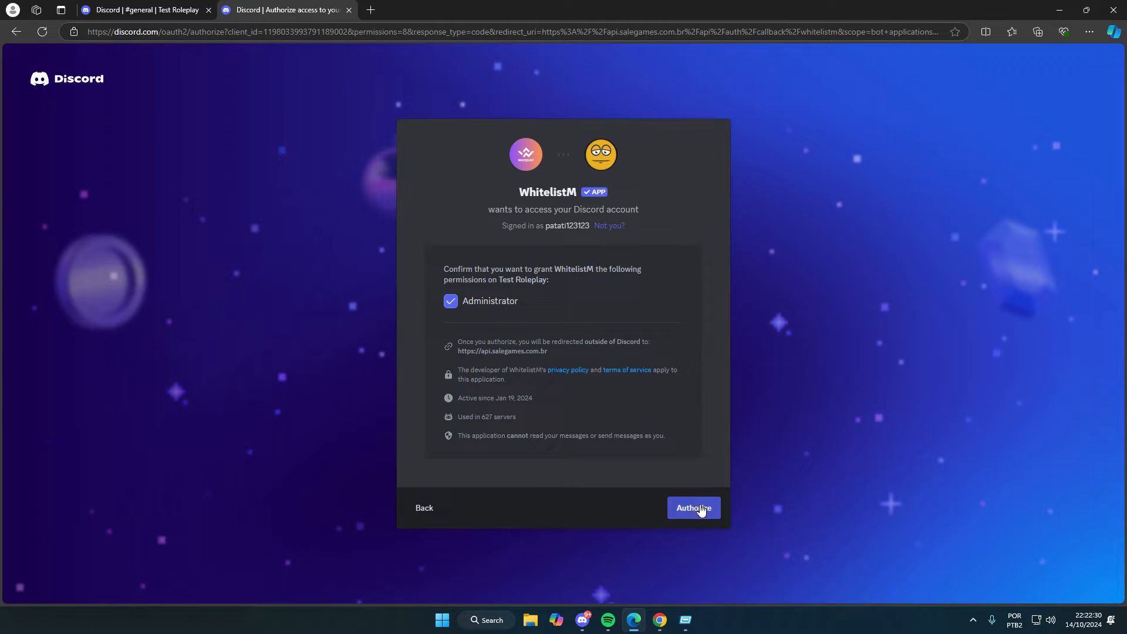
- Authorize the bot with Administrator permission and pass the hCaptcha human check
click(700, 509)
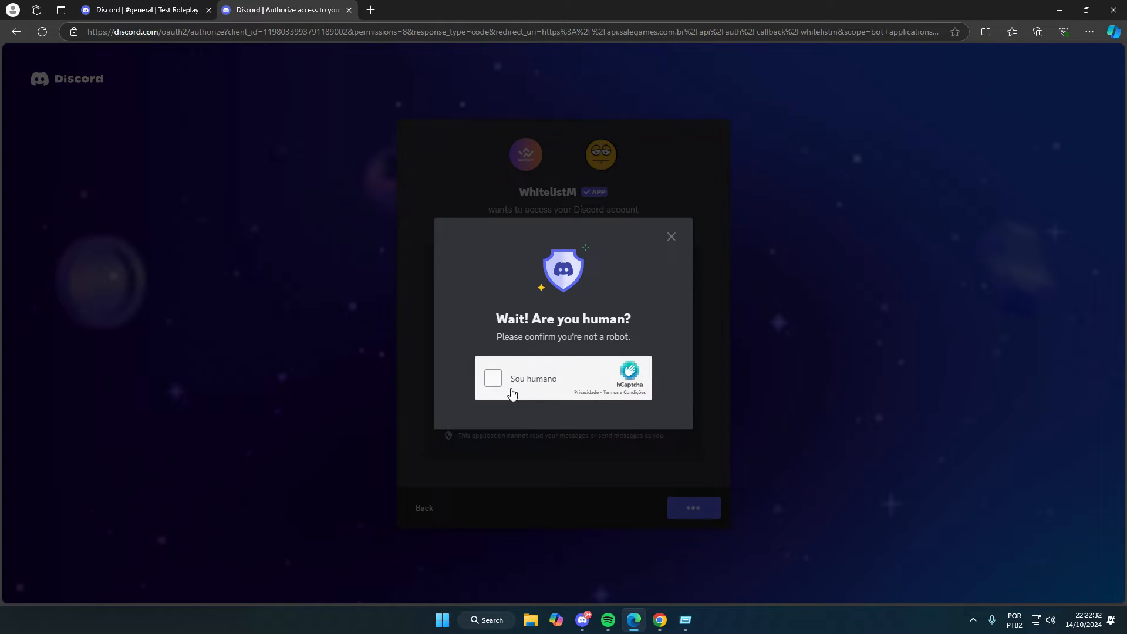
click(494, 378)
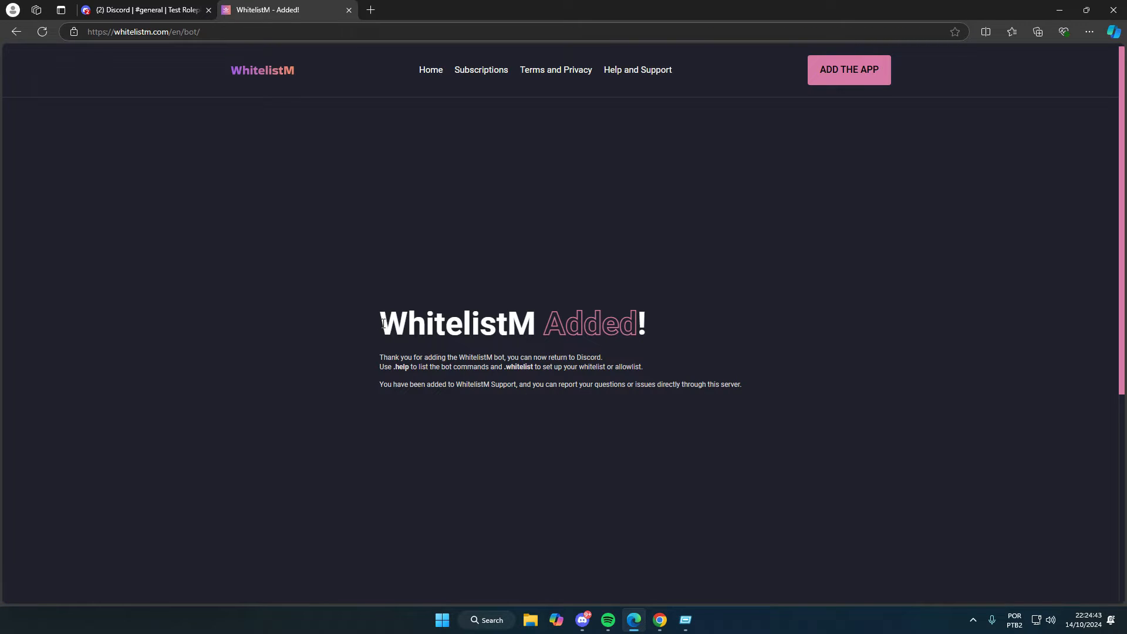
drag(379, 328, 635, 328)
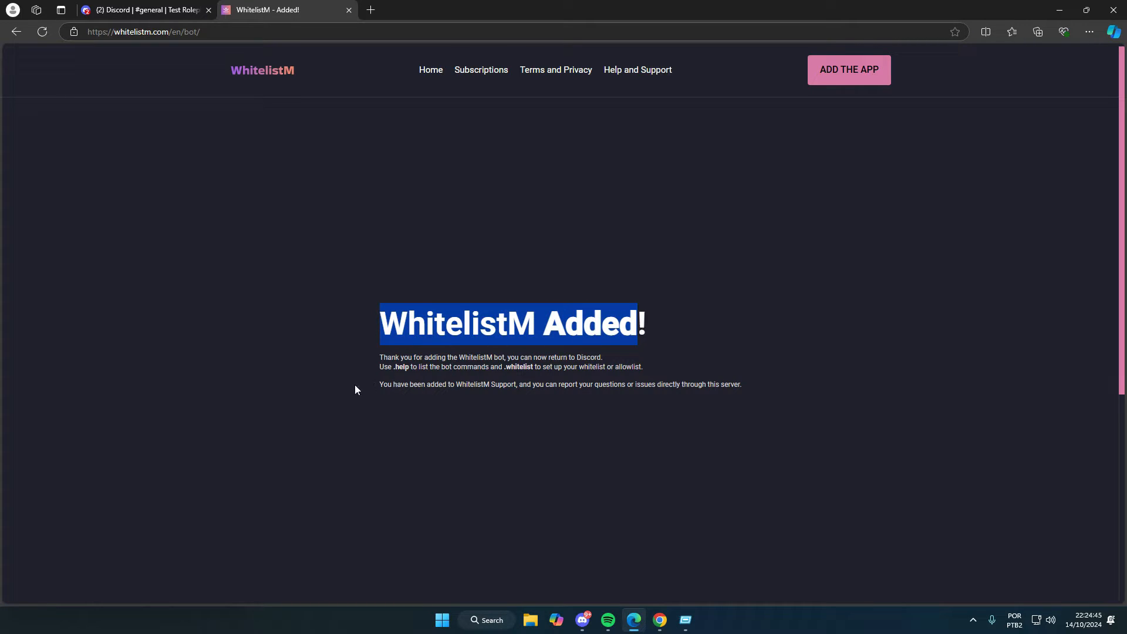
click(395, 364)
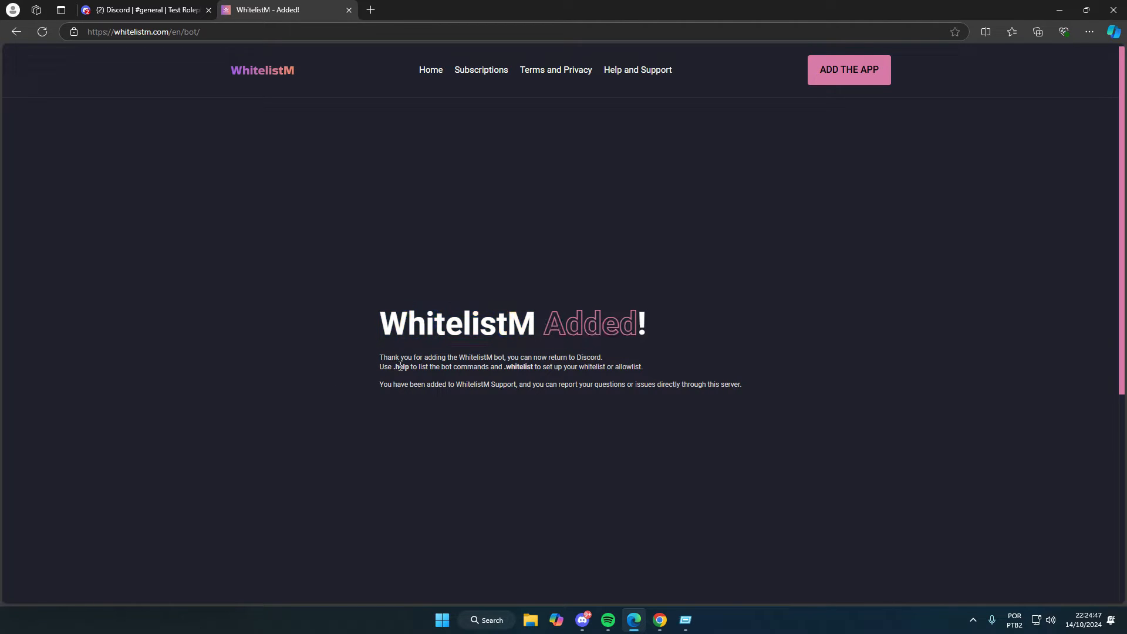
double_click(401, 367)
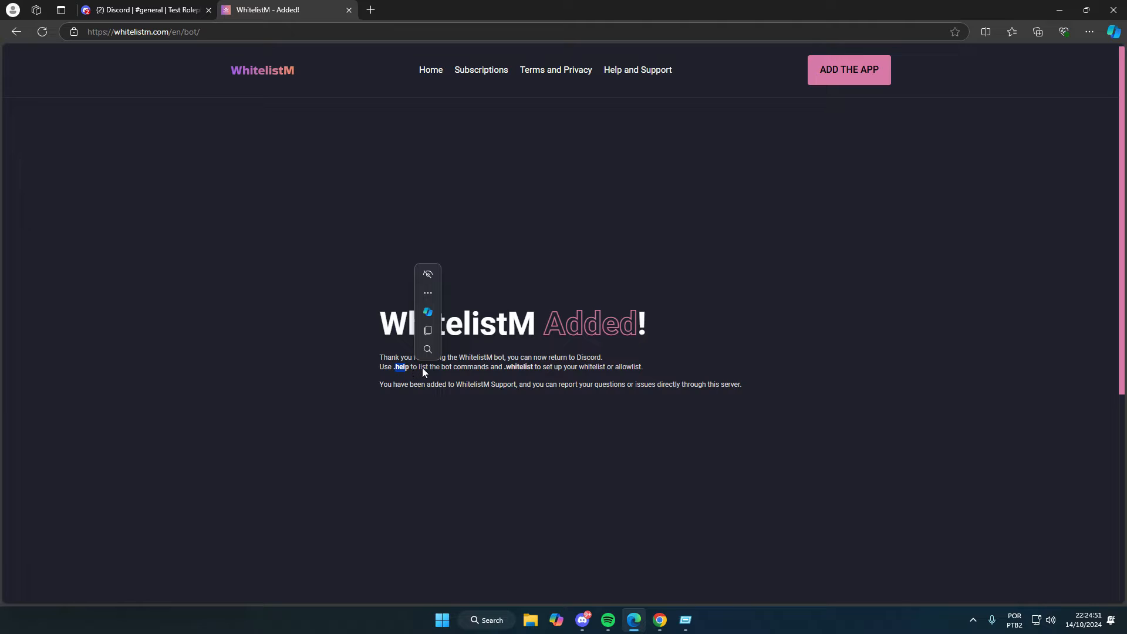
double_click(518, 366)
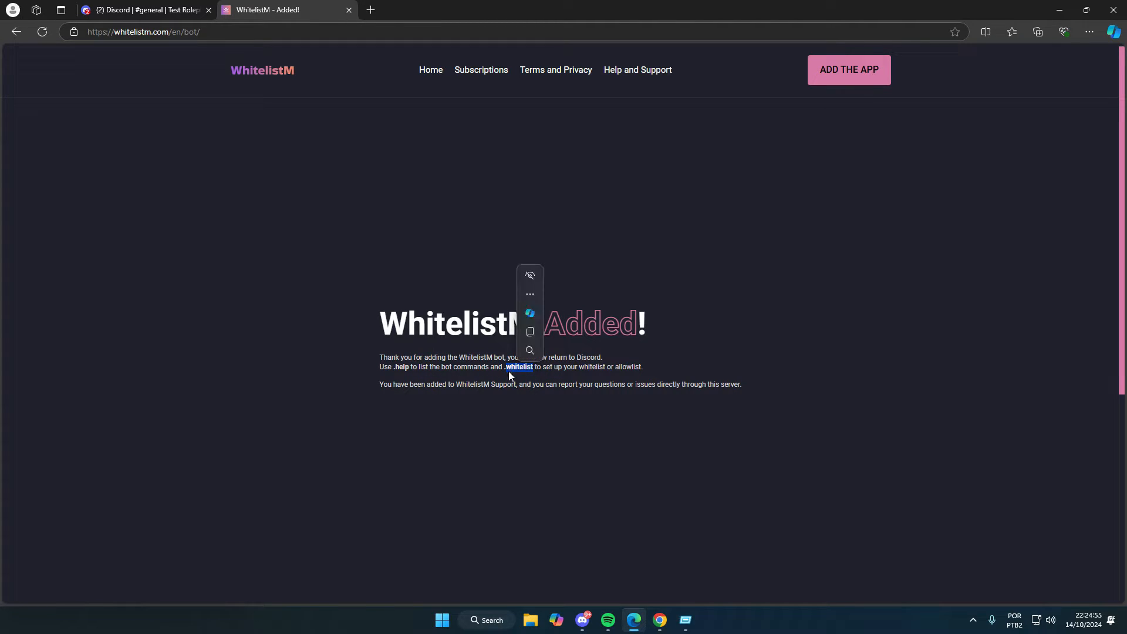
click(446, 374)
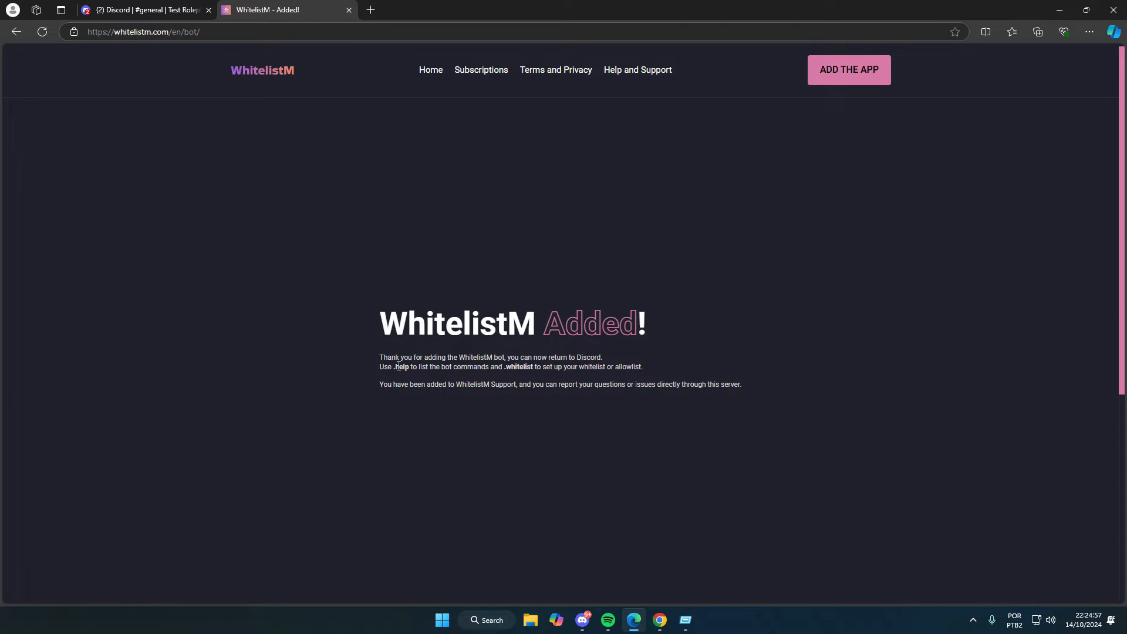
- Return to Discord, note the .whitelist command in the bot message, and check direct messages
click(141, 10)
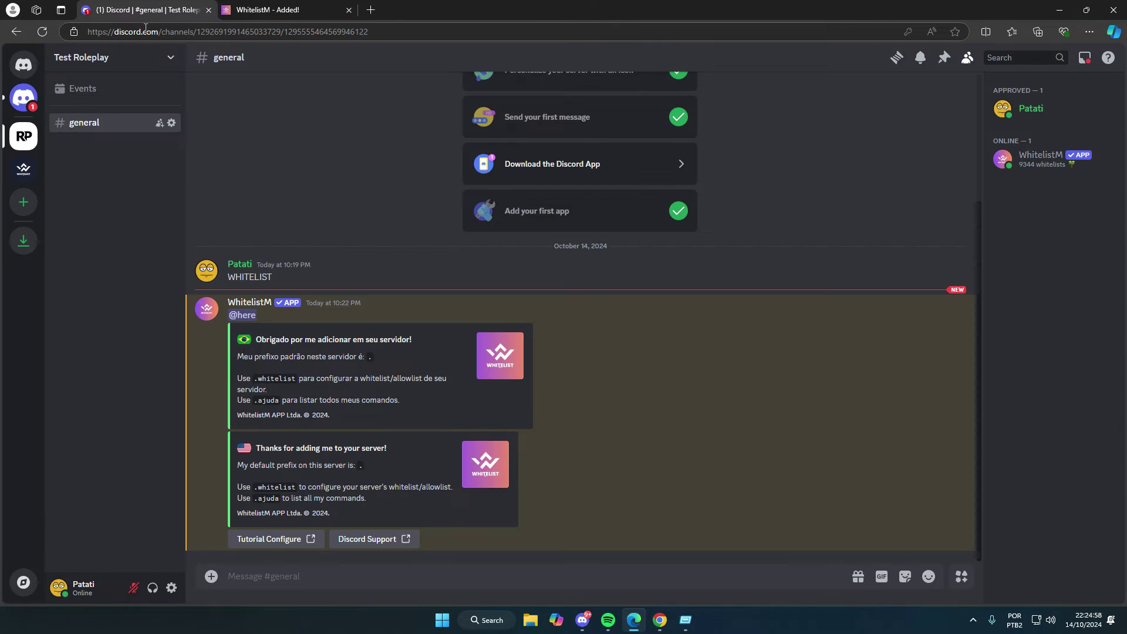
double_click(262, 487)
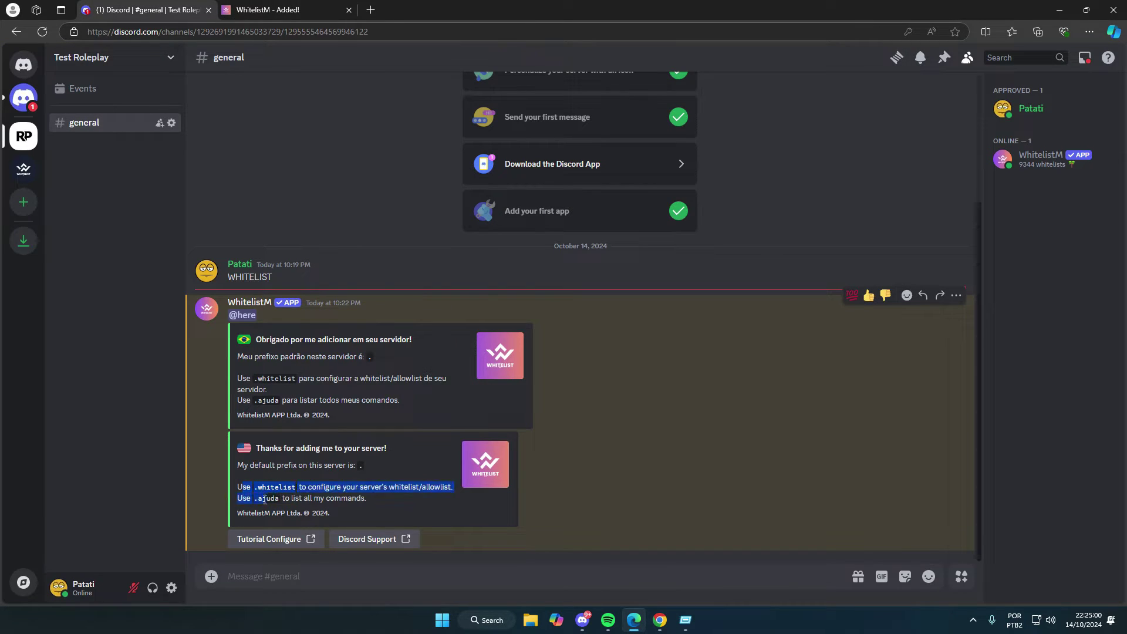
click(303, 500)
click(23, 98)
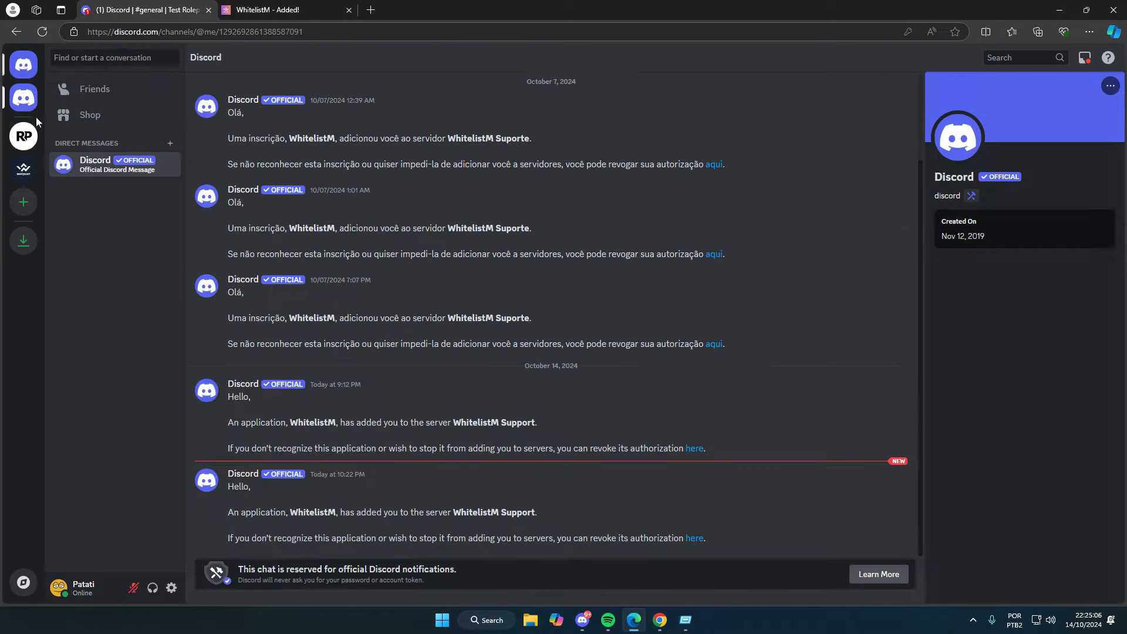
- Browse the WhitelistM Support server's whitelistm and ticket channels
drag(449, 512, 537, 513)
click(23, 136)
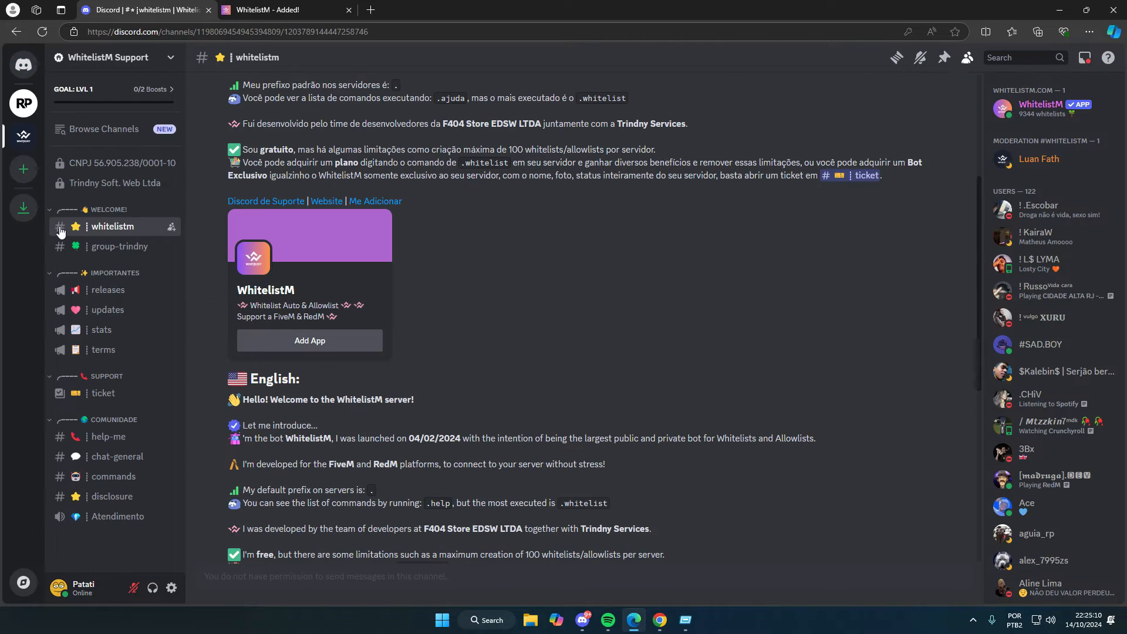
scroll(372, 426, down, 5)
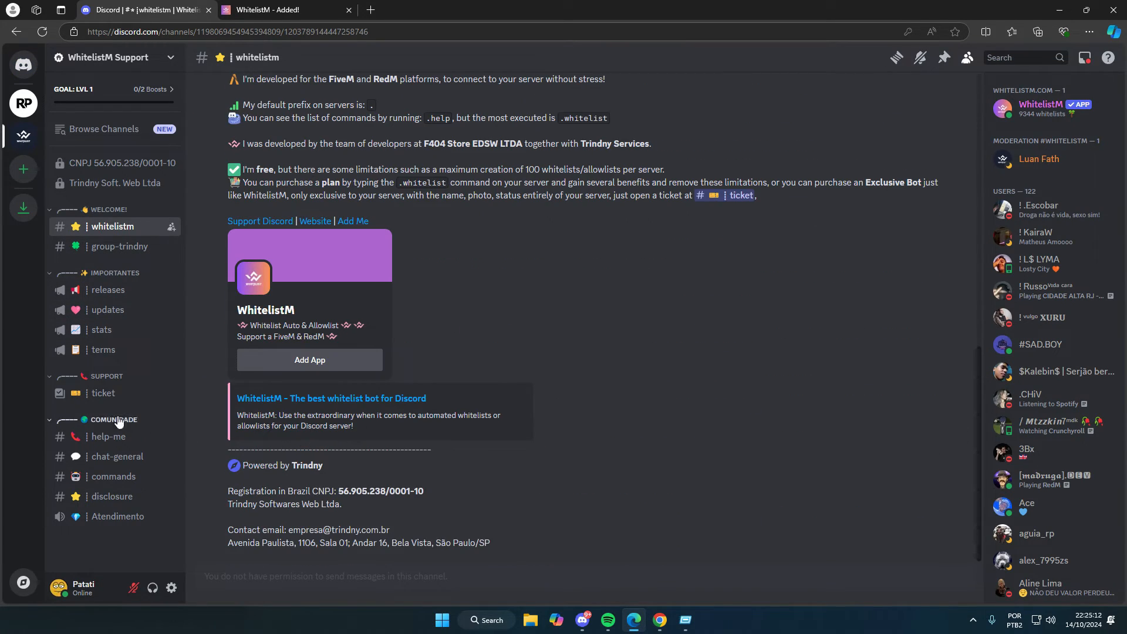
click(102, 392)
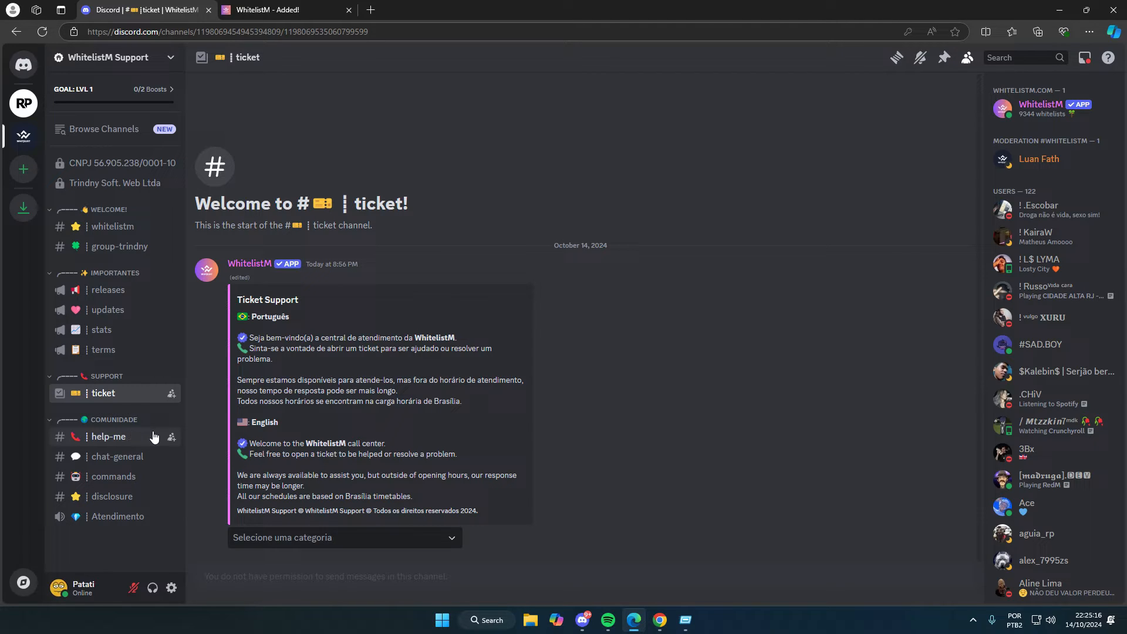
- Back in Test Roleplay's general channel, copy .whitelist and choose English as the bot language
click(24, 104)
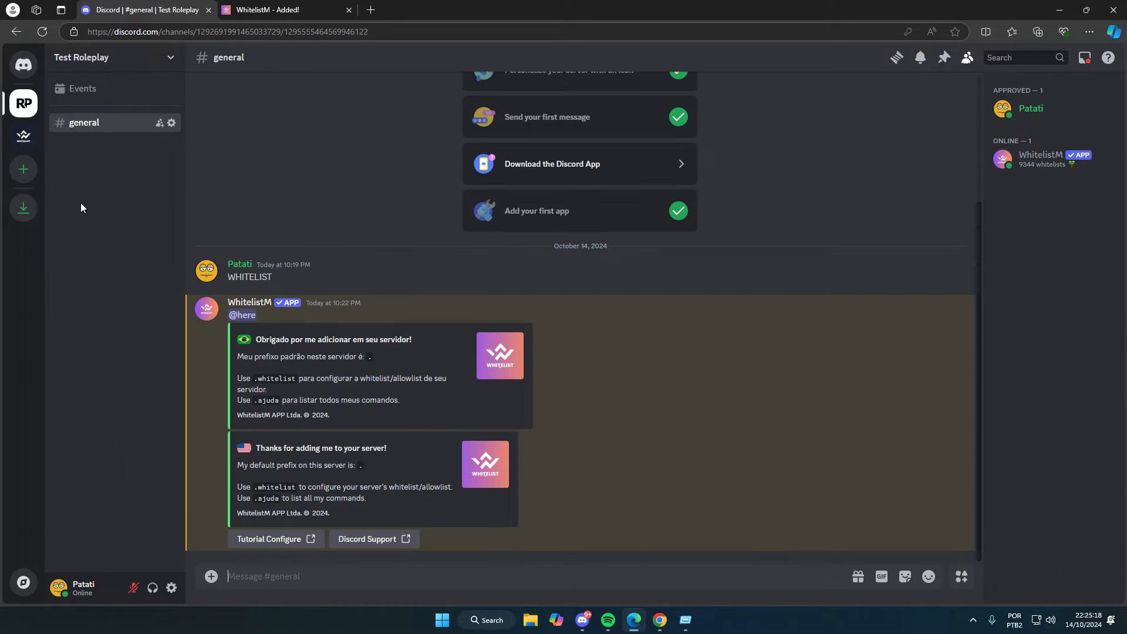
drag(274, 487, 256, 491)
key(ctrl+c)
key(ctrl+v)
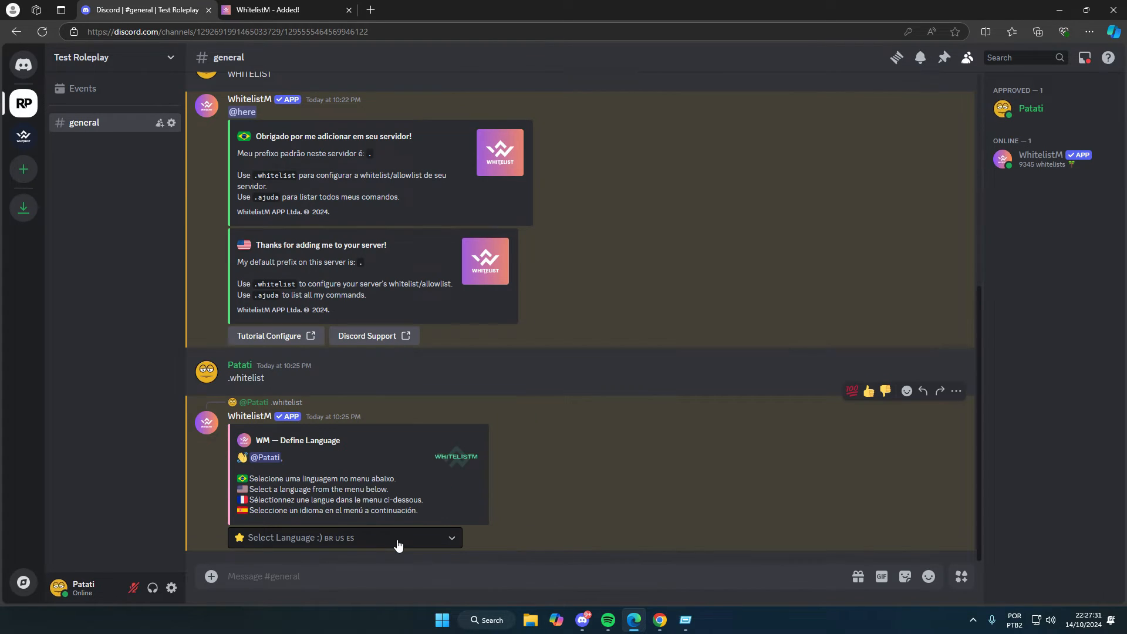
mouse_move(352, 488)
drag(258, 487, 387, 493)
click(370, 538)
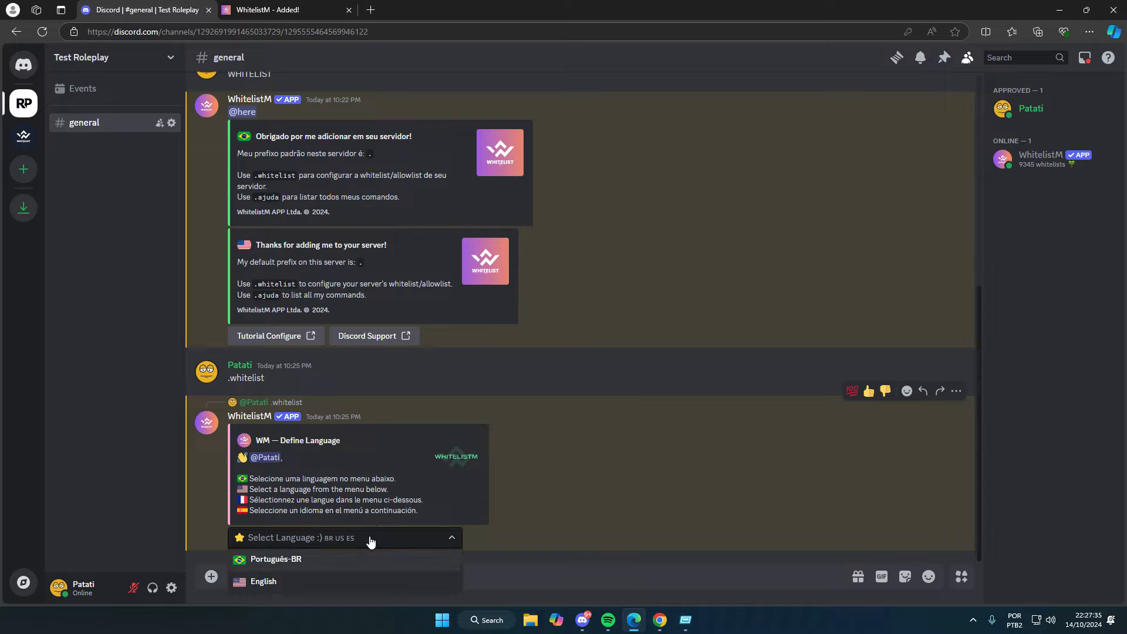
click(273, 581)
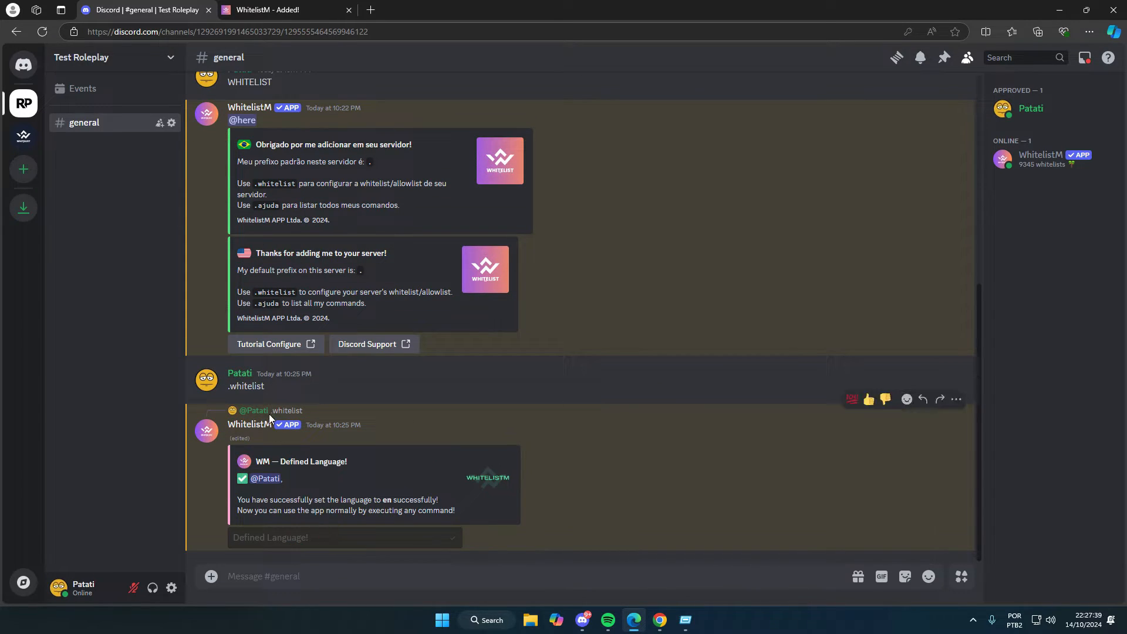
- Copy the earlier .whitelist command, paste it into the message box and send it to the bot
drag(269, 388, 226, 388)
right_click(225, 388)
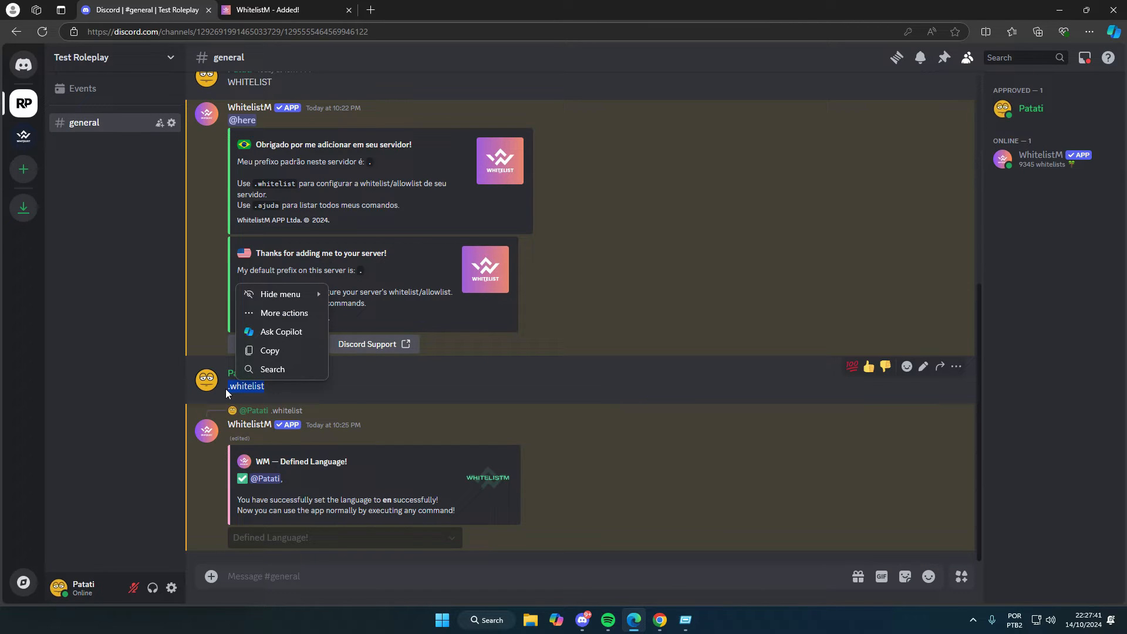
click(269, 349)
click(352, 576)
key(ctrl+v)
key(Return)
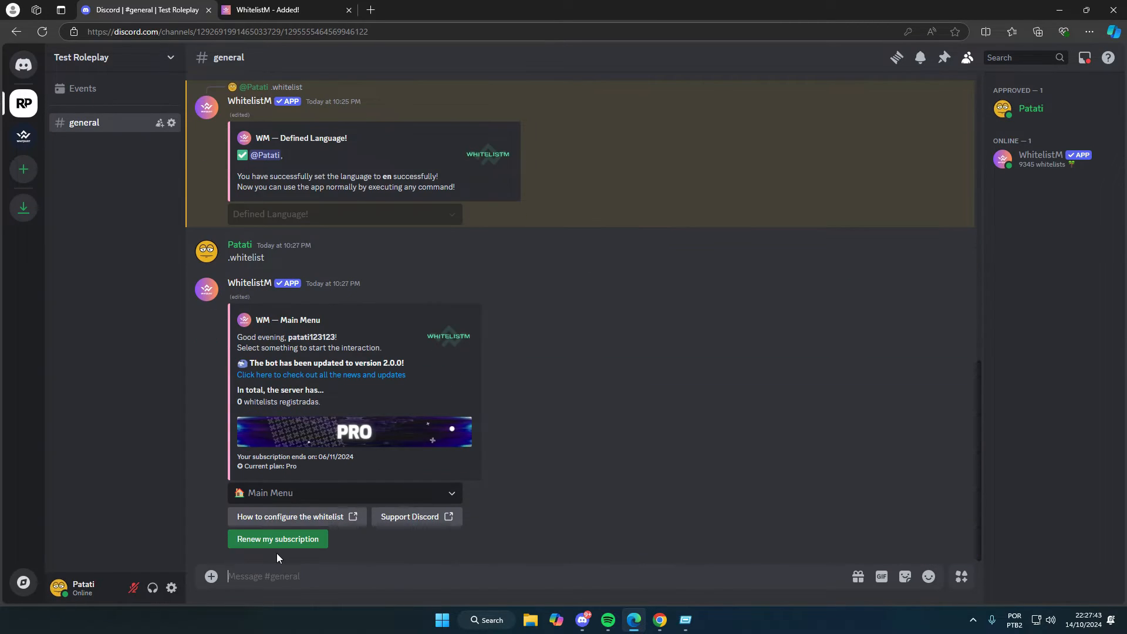
mouse_move(370, 475)
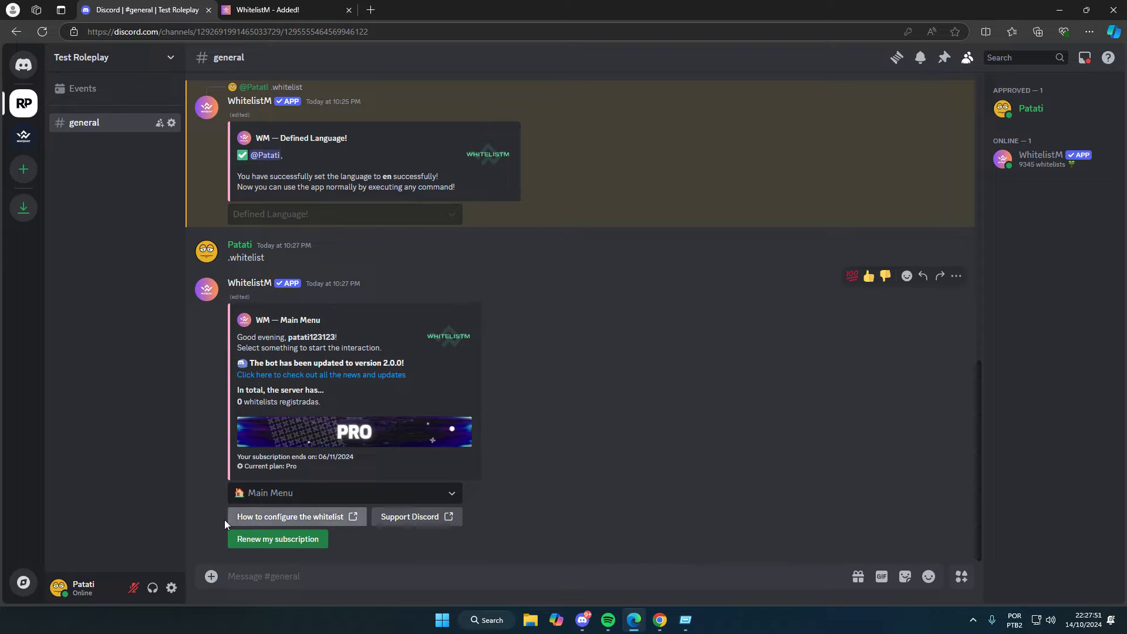
- Request a subscription renewal, view the plans comparison image, and continue renewing the Pro plan
click(265, 540)
click(361, 426)
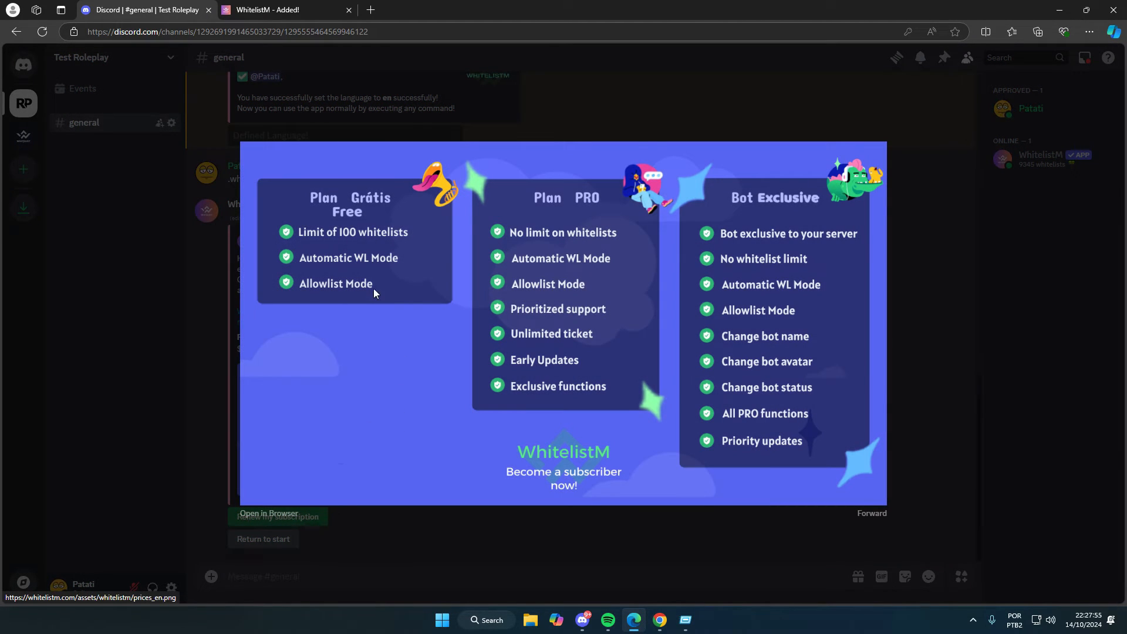
key(Escape)
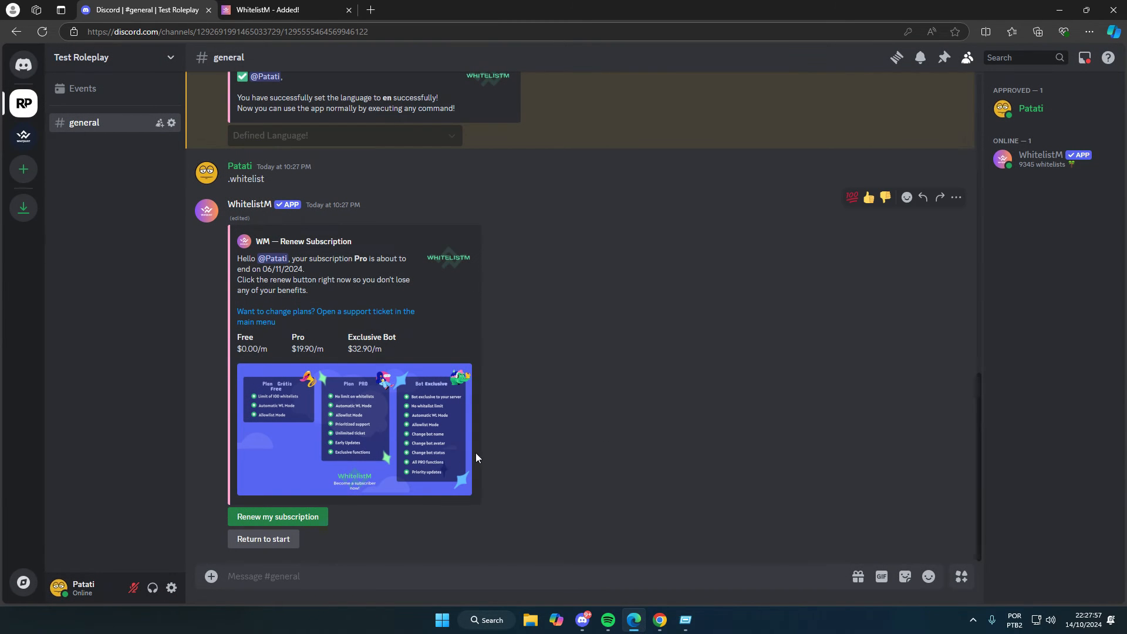
click(278, 517)
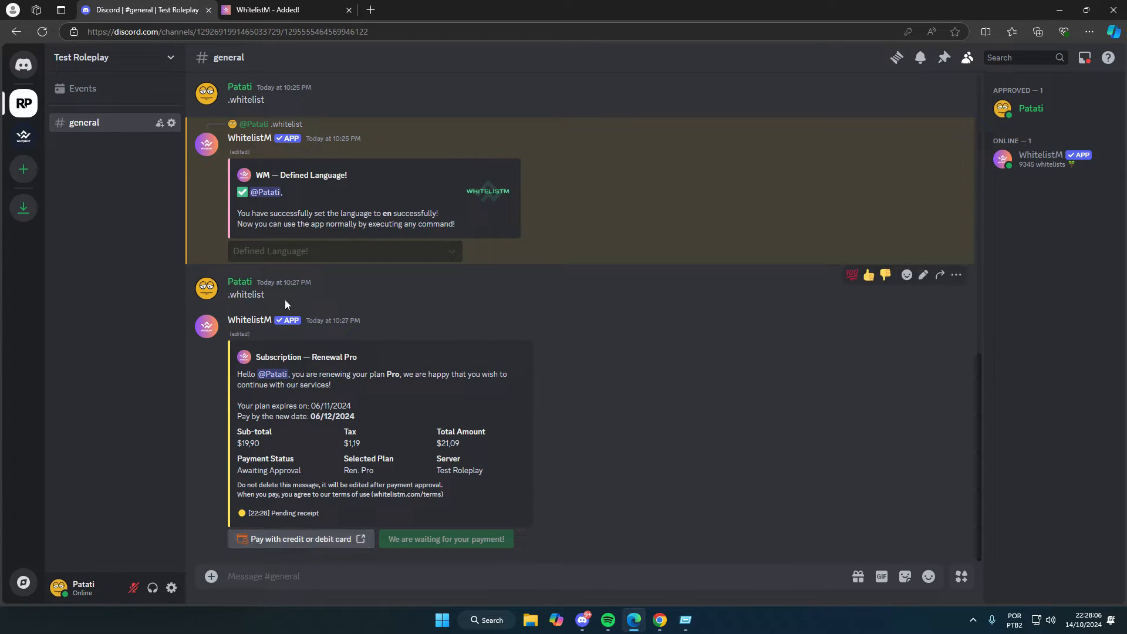
- Resend the .whitelist command and pick the General Settings section from the bot's menu
double_click(247, 295)
right_click(247, 294)
click(268, 260)
click(352, 576)
key(ctrl+v)
key(Return)
click(344, 493)
key(Escape)
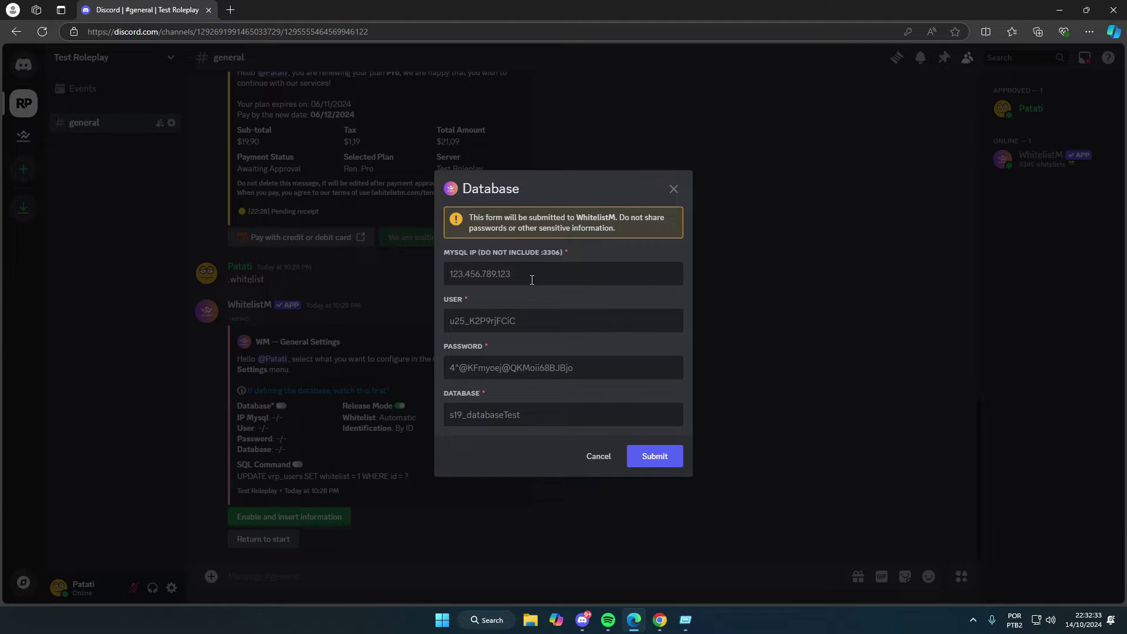
- Begin the Database form's MySQL IP, launch XAMPP, start Apache and MySQL, and go to MySQL Admin
click(478, 274)
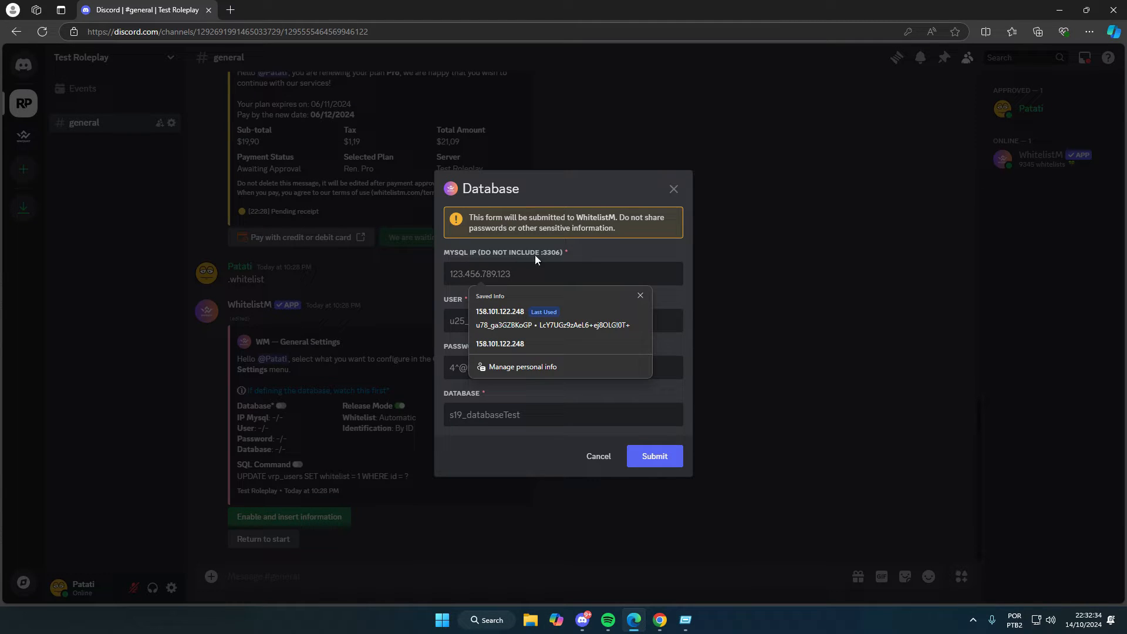
key(Escape)
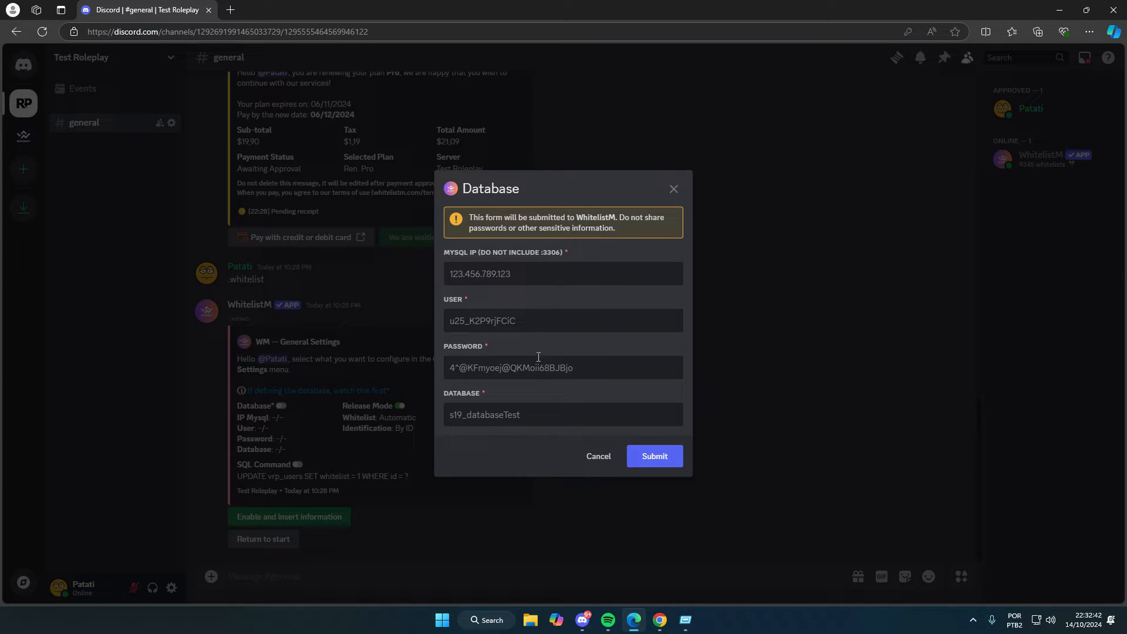
key(super)
text(xampp)
key(Return)
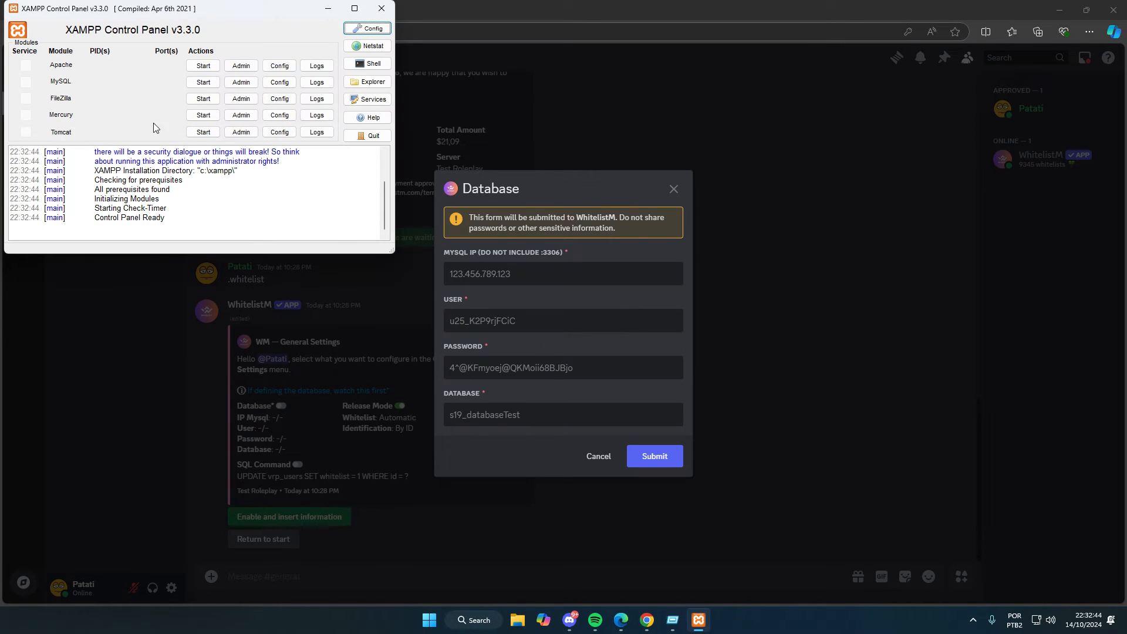
click(203, 66)
click(242, 83)
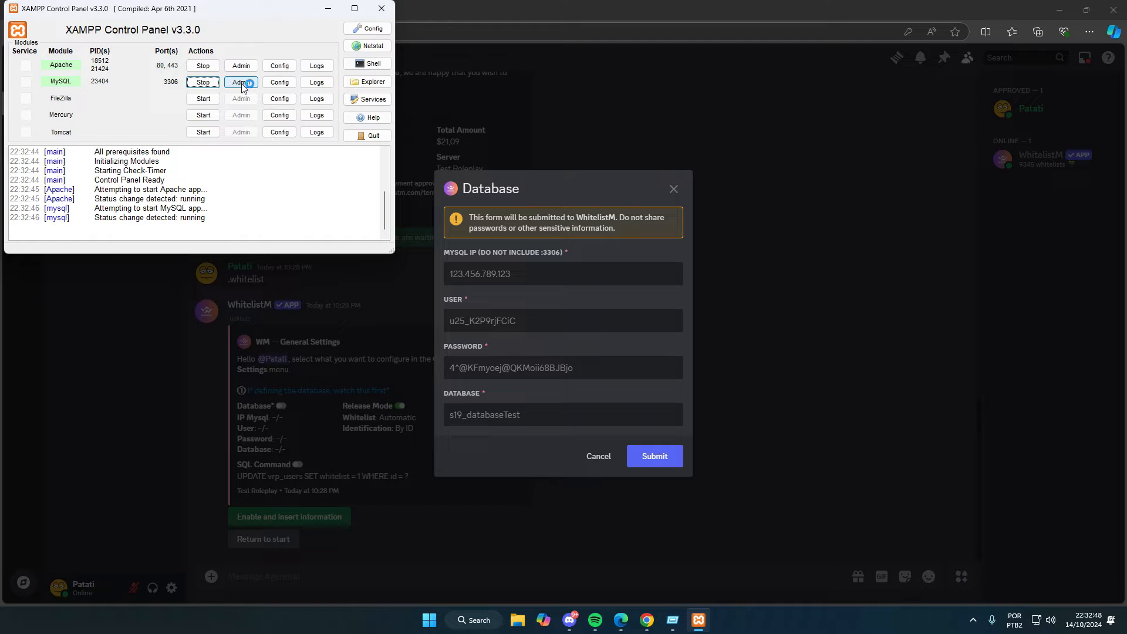
- Load localhost/phpmyadmin, view User accounts and start adding a new user account
click(224, 10)
text(localhost/phpmyadmin/index.php)
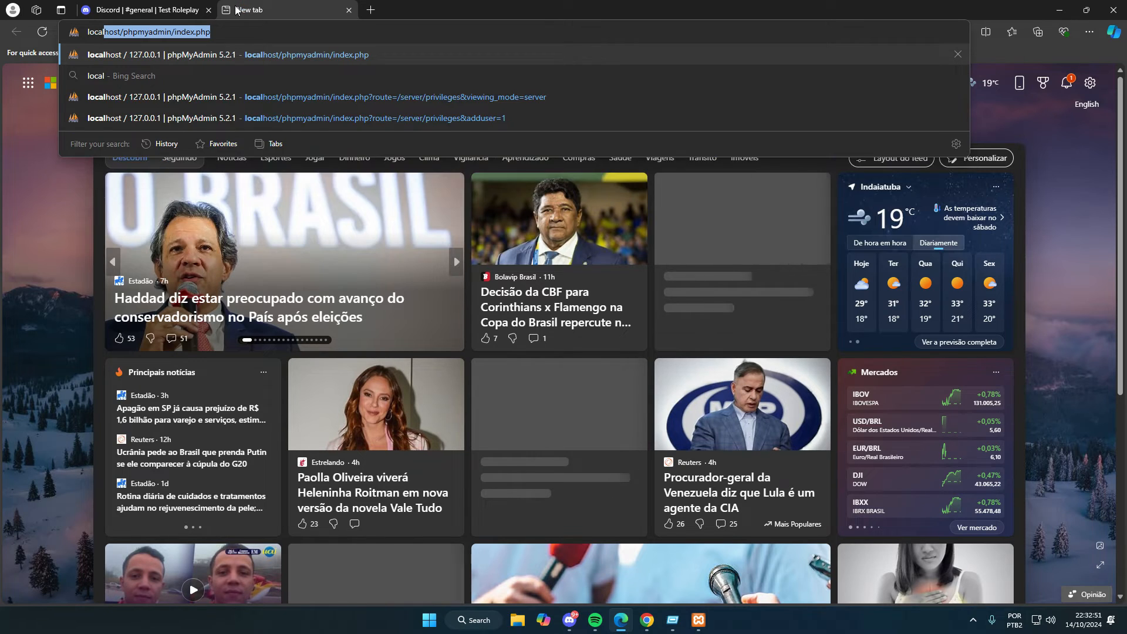
key(Return)
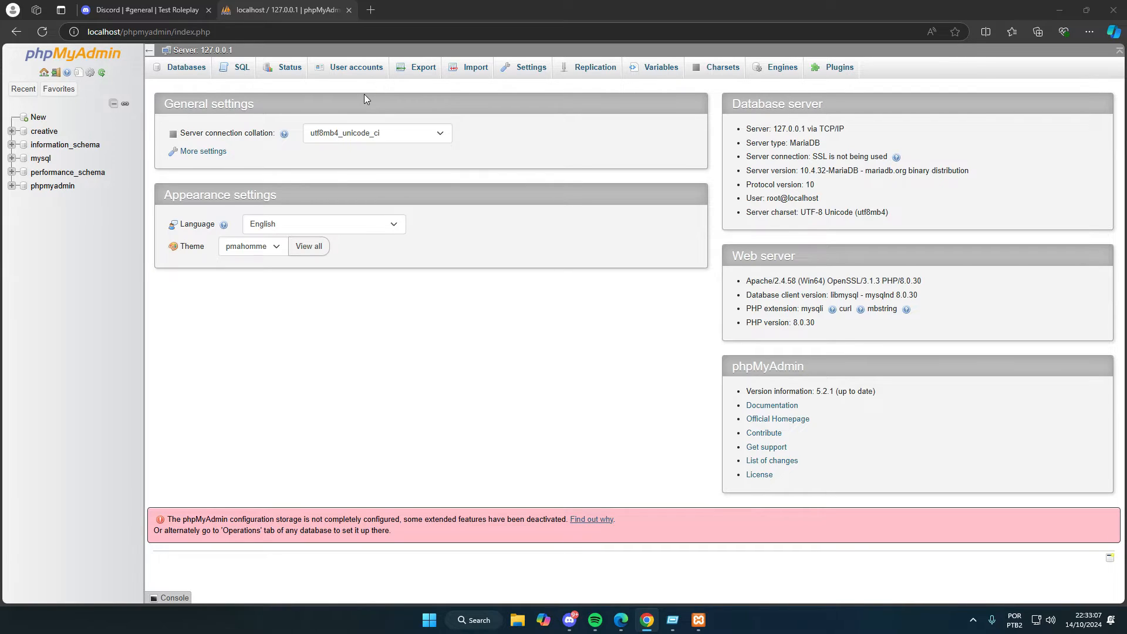
click(344, 71)
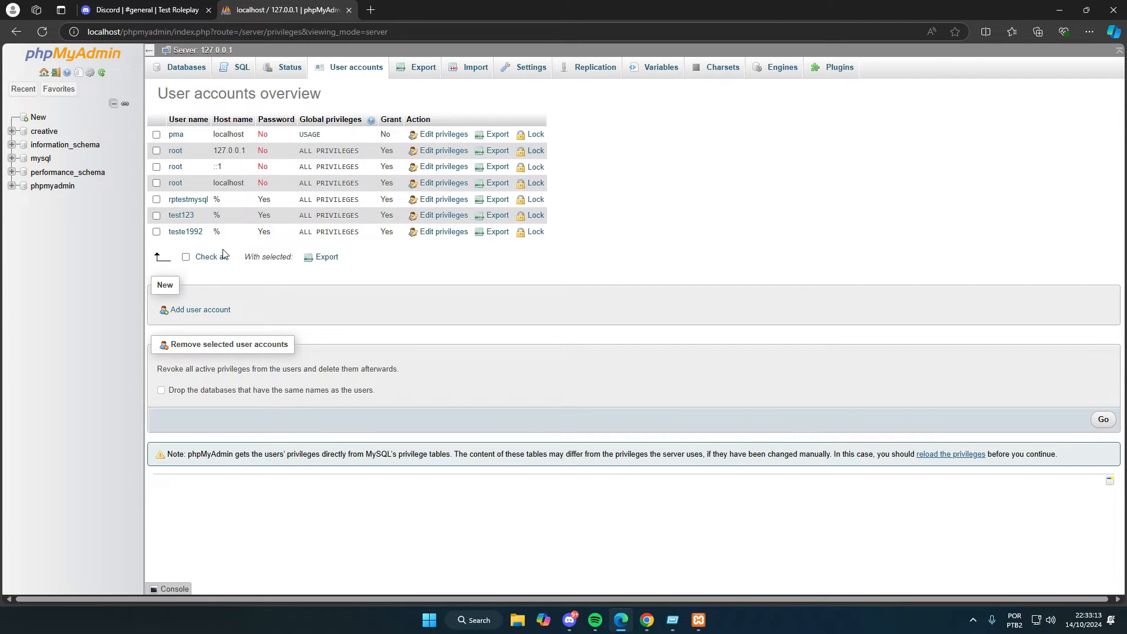
click(207, 309)
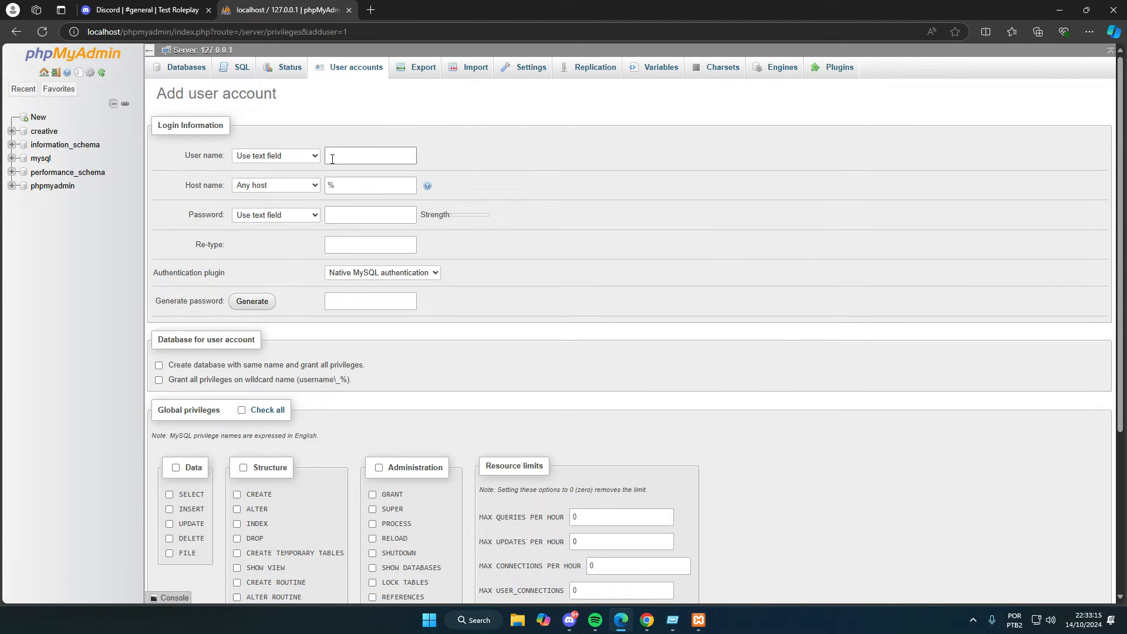
text(test222)
- Create user test222 for host % with a password and all global privileges, then return to Discord
click(349, 185)
drag(347, 186, 327, 186)
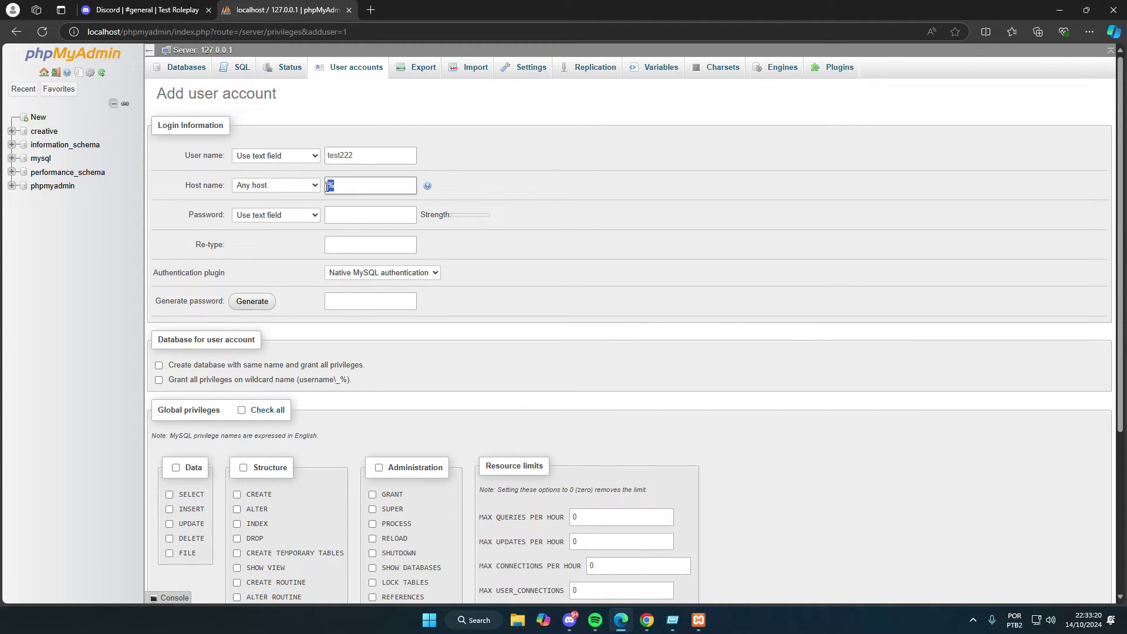
click(355, 214)
text(test222)
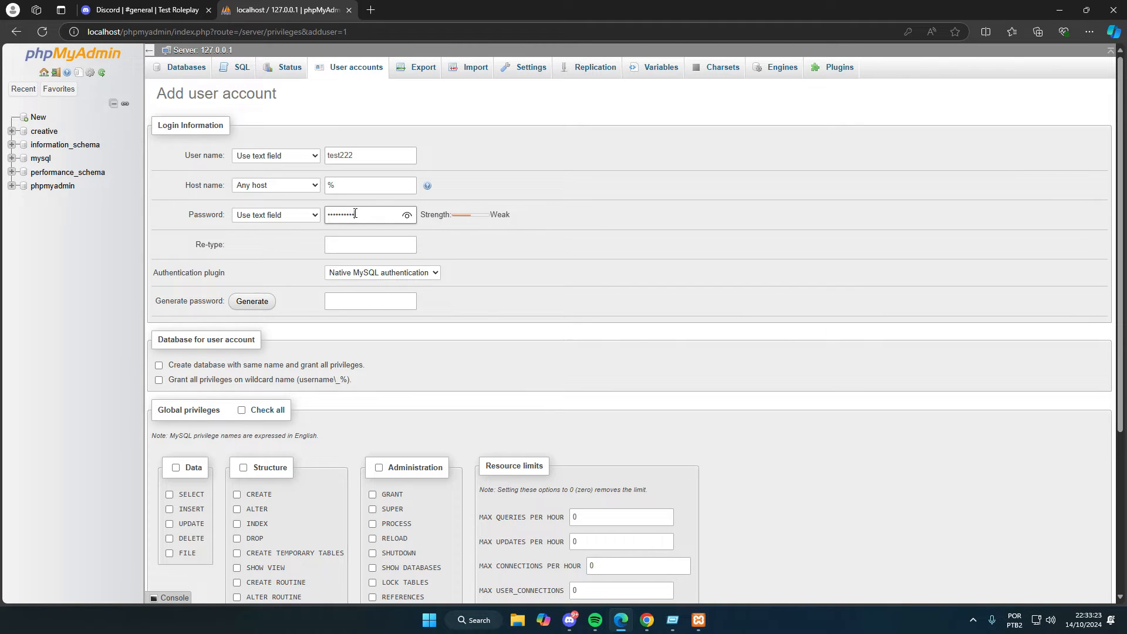
key(Tab)
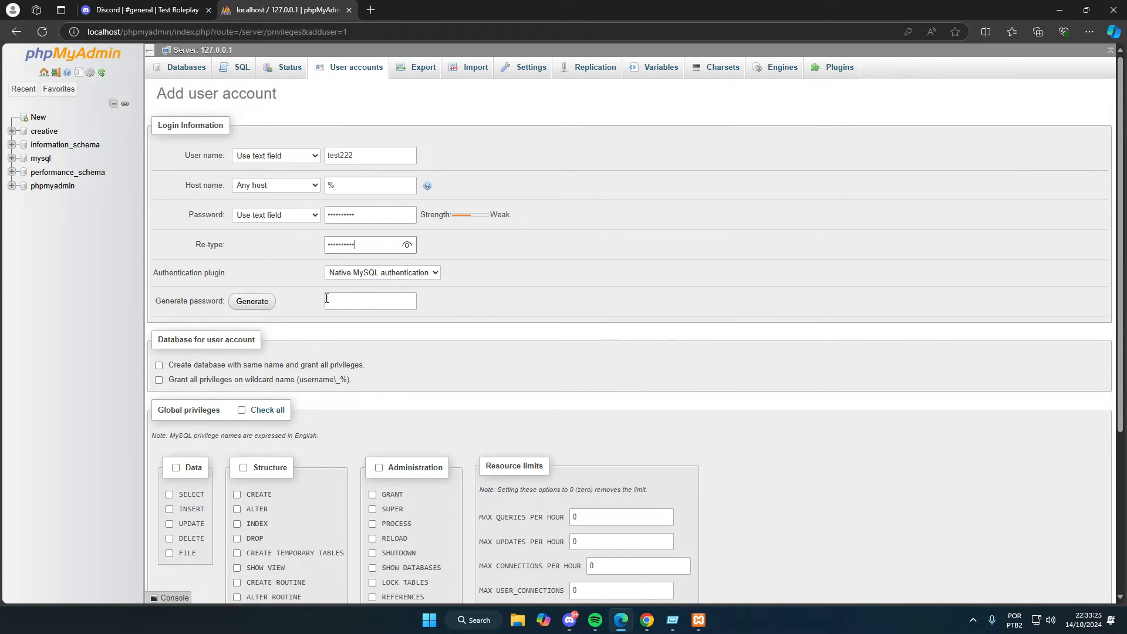
scroll(247, 396, down, 3)
scroll(246, 405, down, 2)
scroll(242, 409, up, 2)
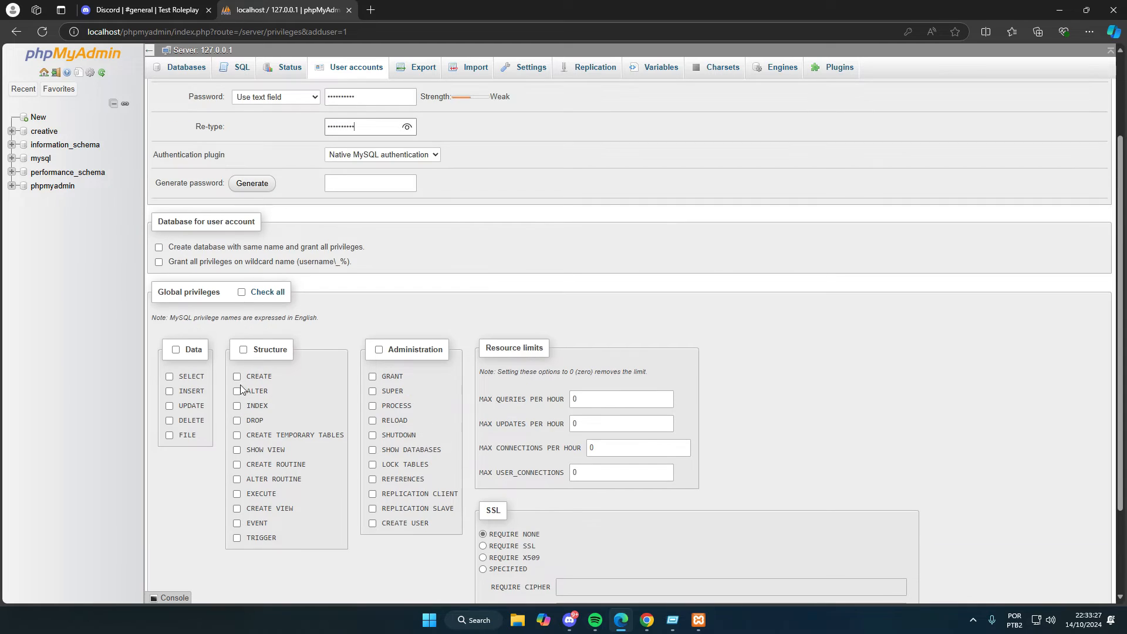
click(241, 292)
scroll(237, 353, down, 2)
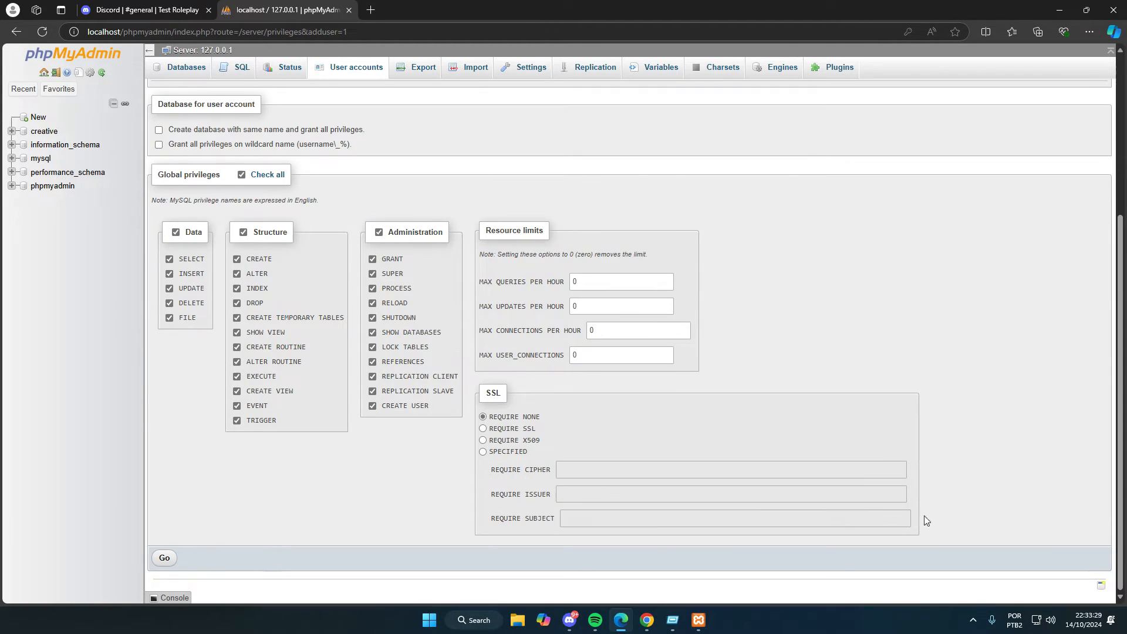
click(165, 558)
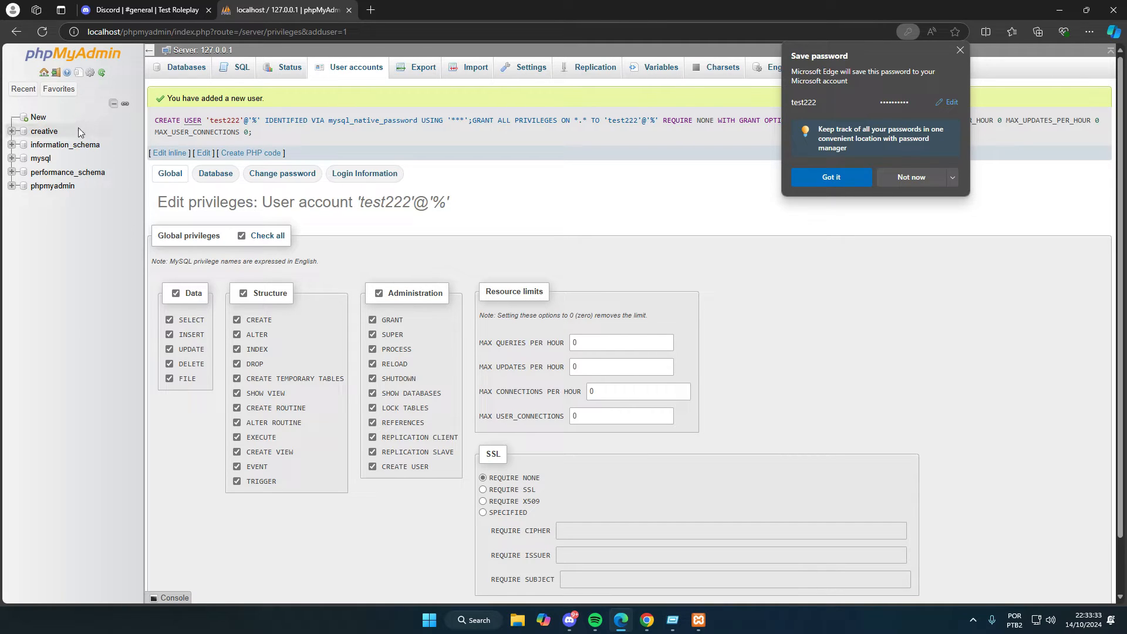
click(146, 10)
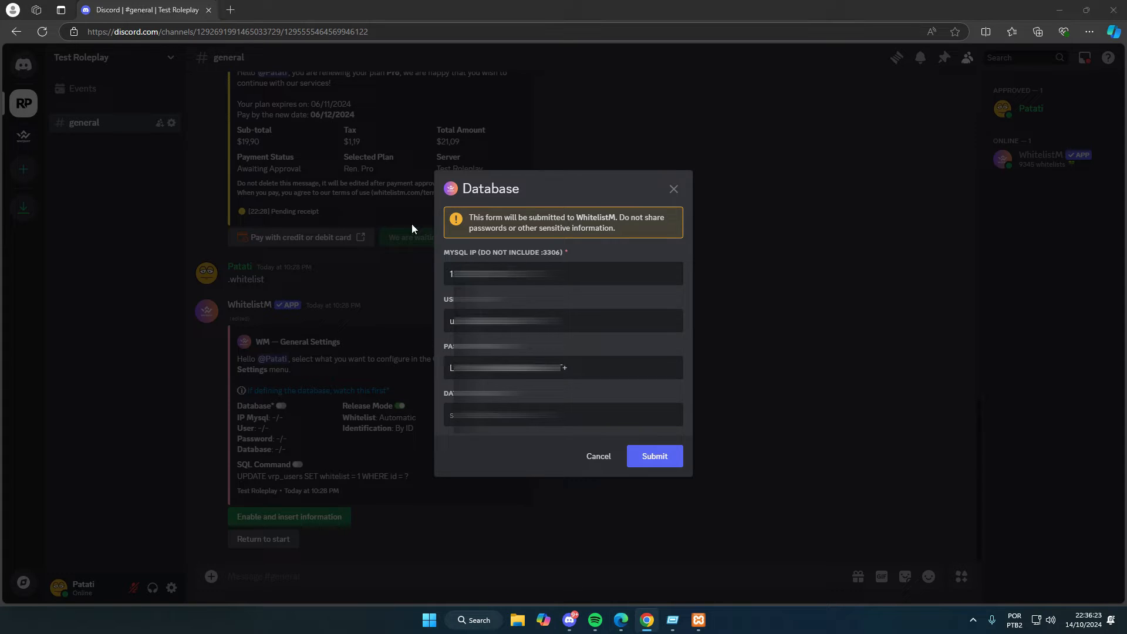
- Go to the phpmyadmin.co login page and fill server and username from saved details
click(231, 9)
text(phpmyadmin.co)
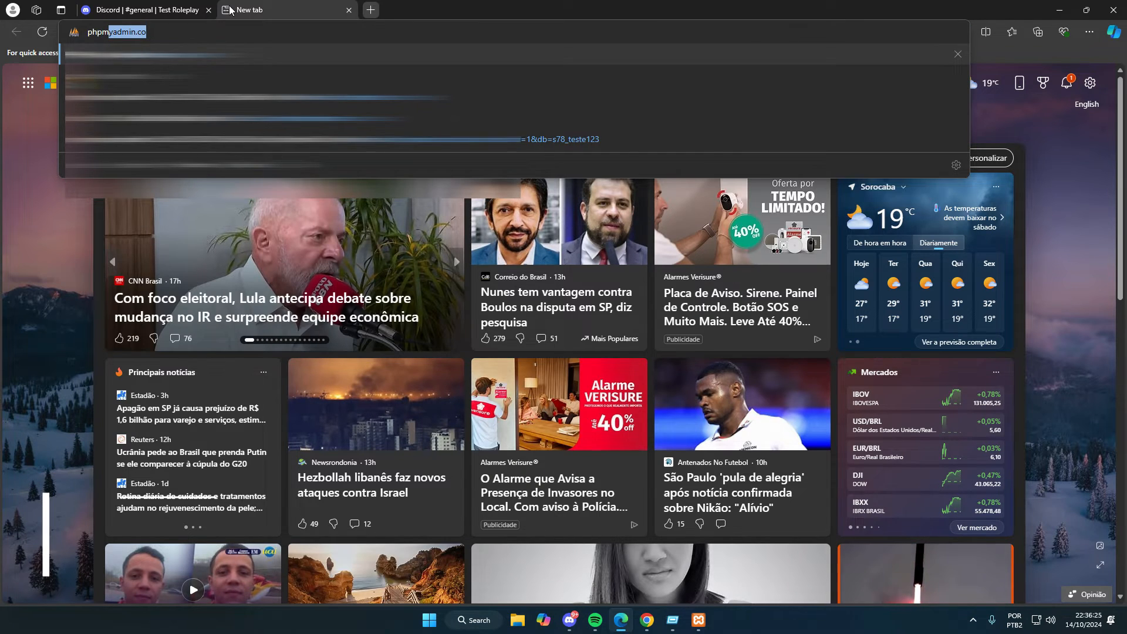
key(Return)
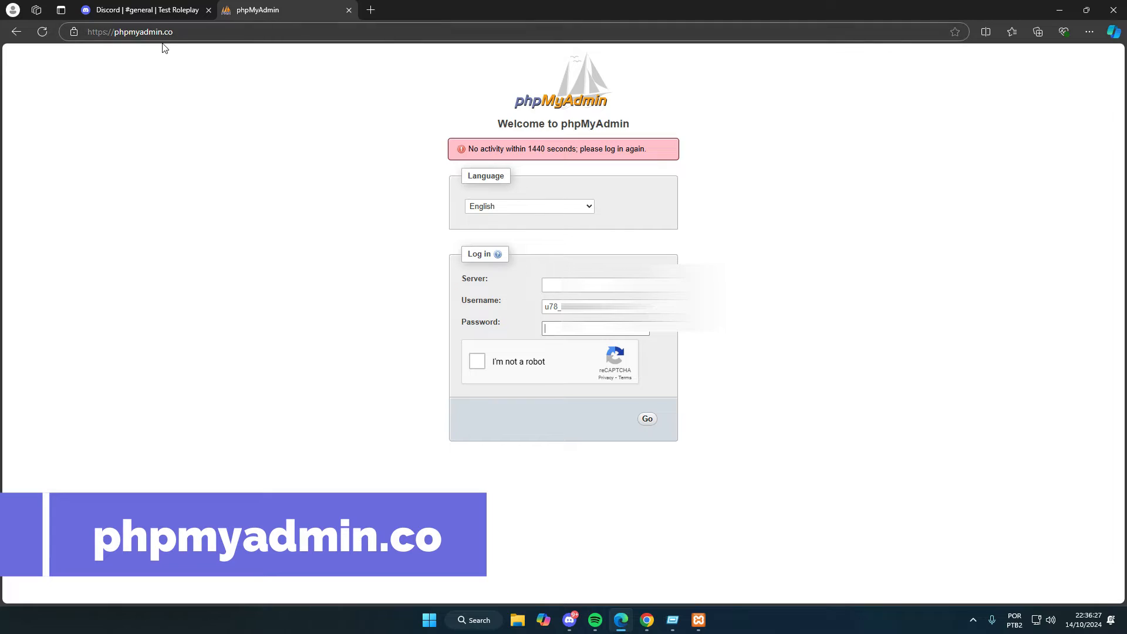
click(170, 32)
click(595, 285)
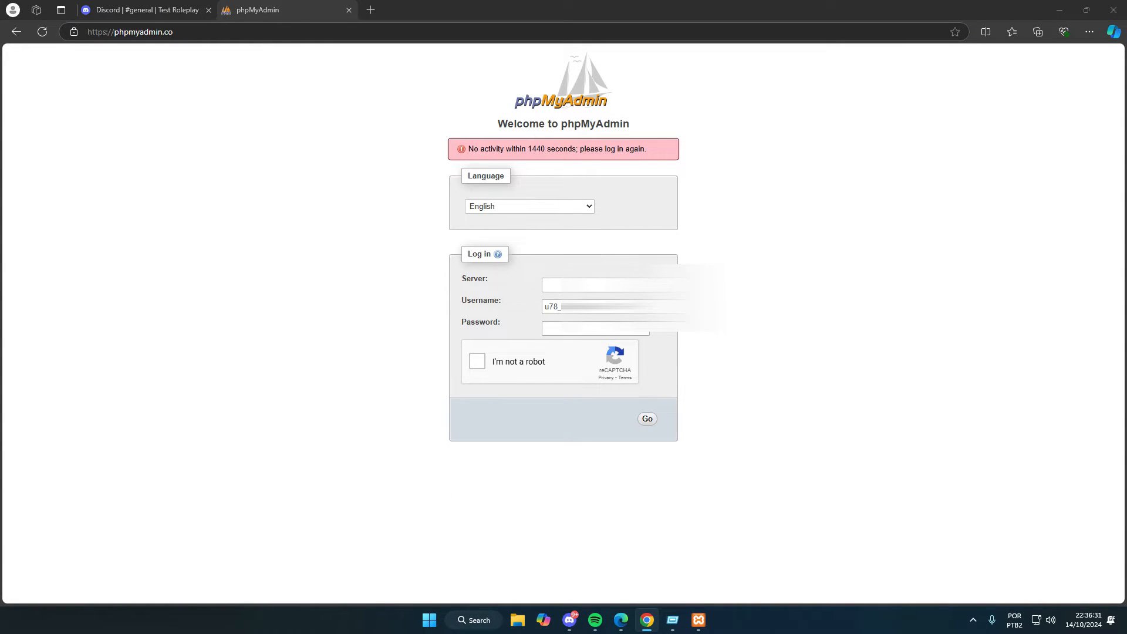
click(581, 285)
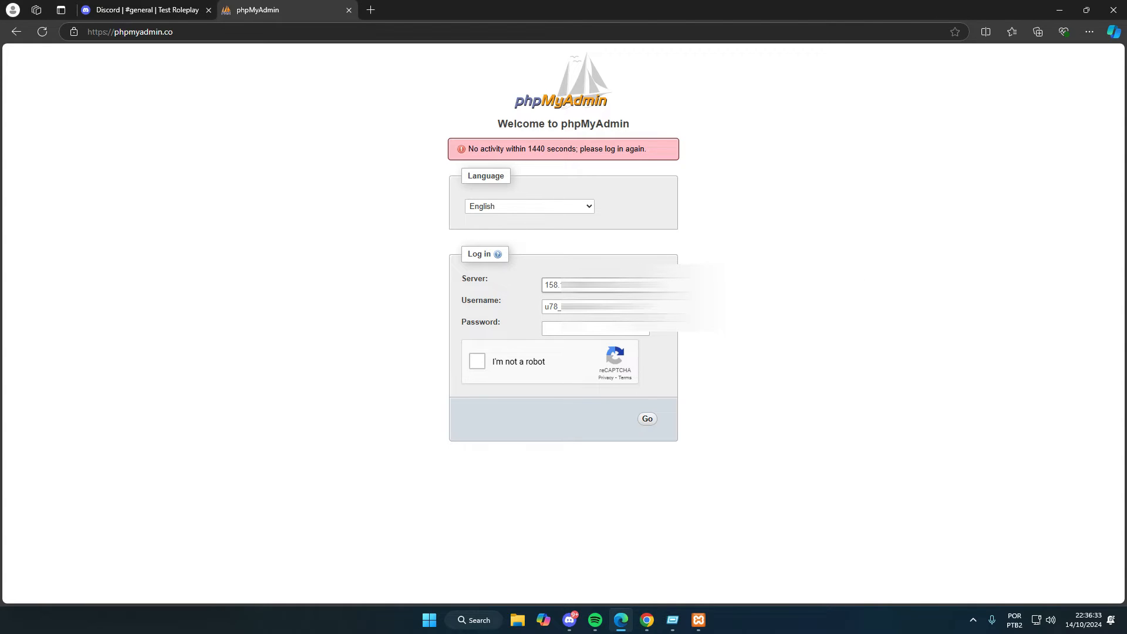
key(Tab)
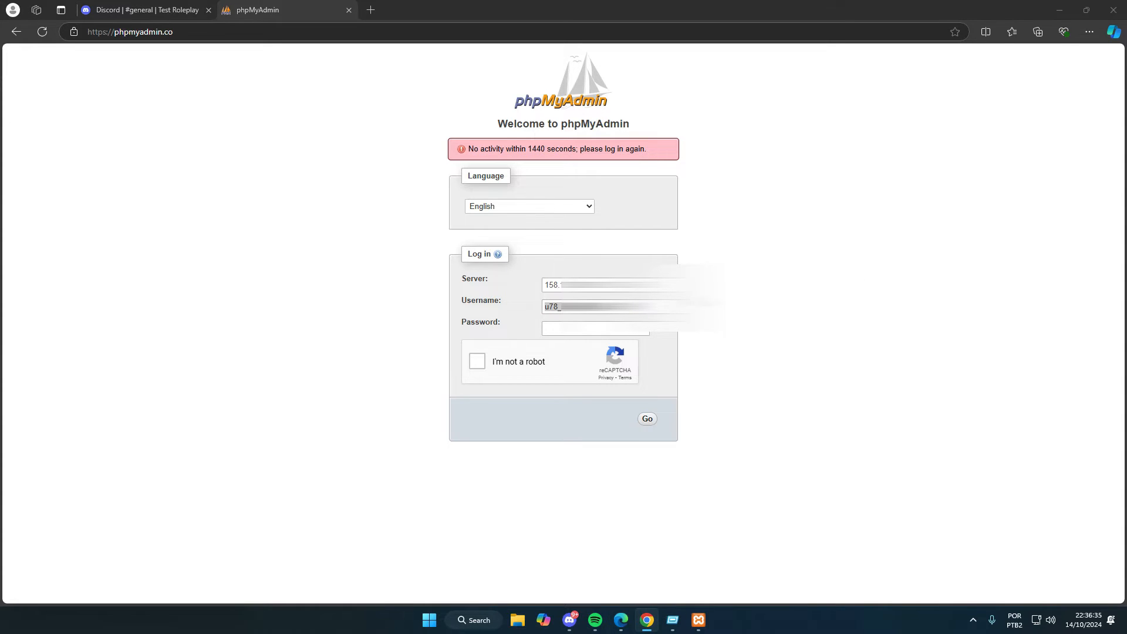
- Paste the login password, pass the not-a-robot check and log in to the database server
key(Tab)
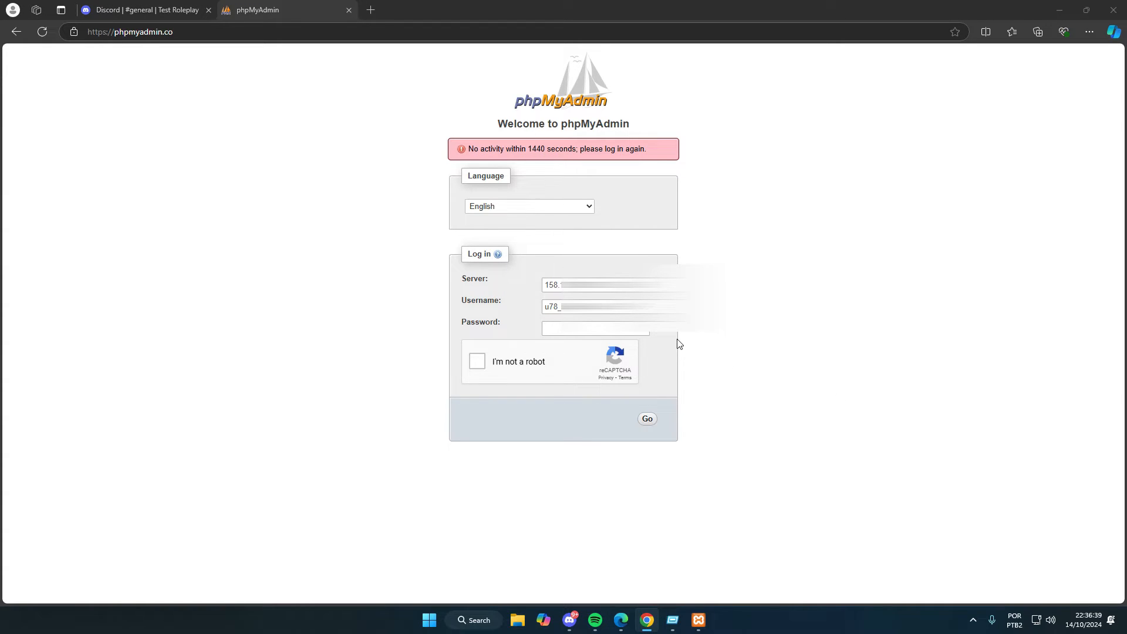
key(ctrl+v)
click(477, 362)
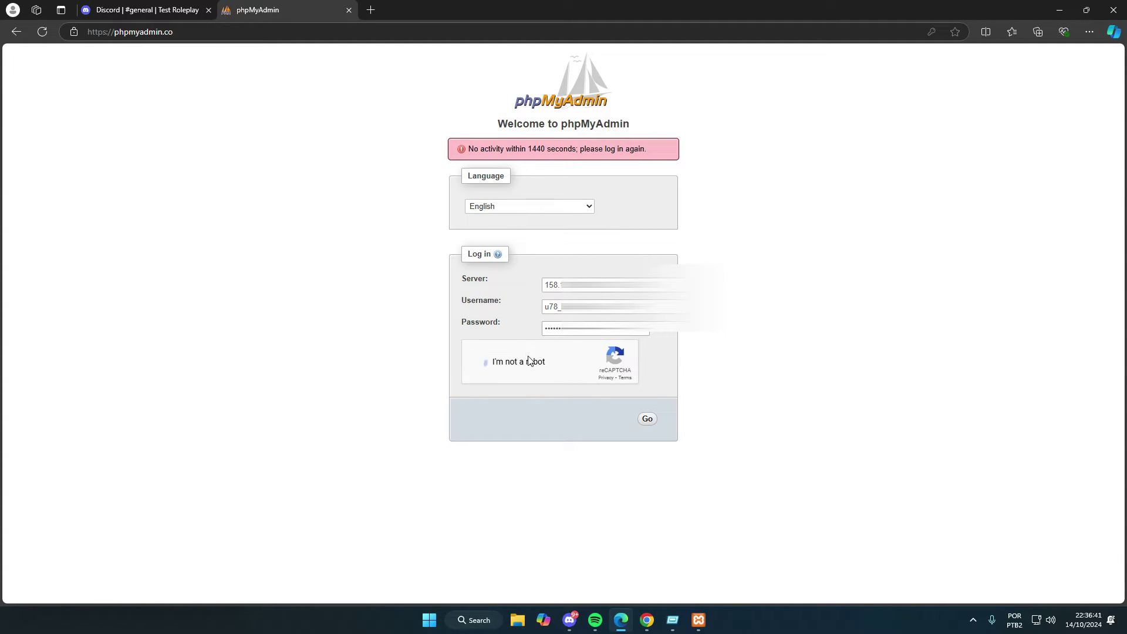
click(646, 418)
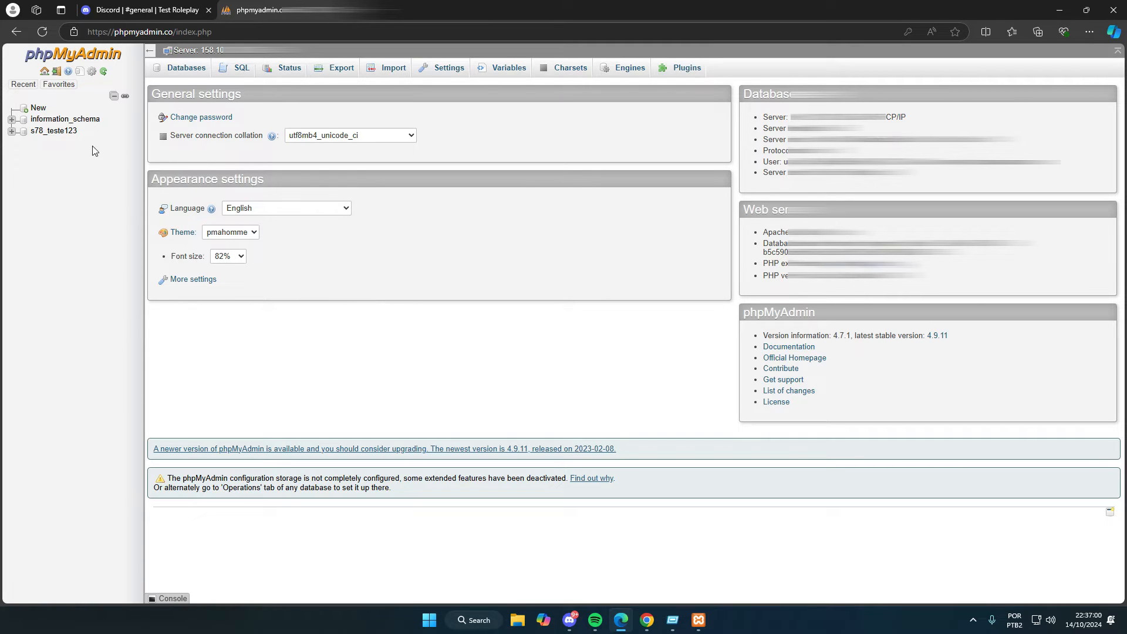
- Open the s78_teste123 database in phpMyAdmin and return to the bot's Database form
click(53, 130)
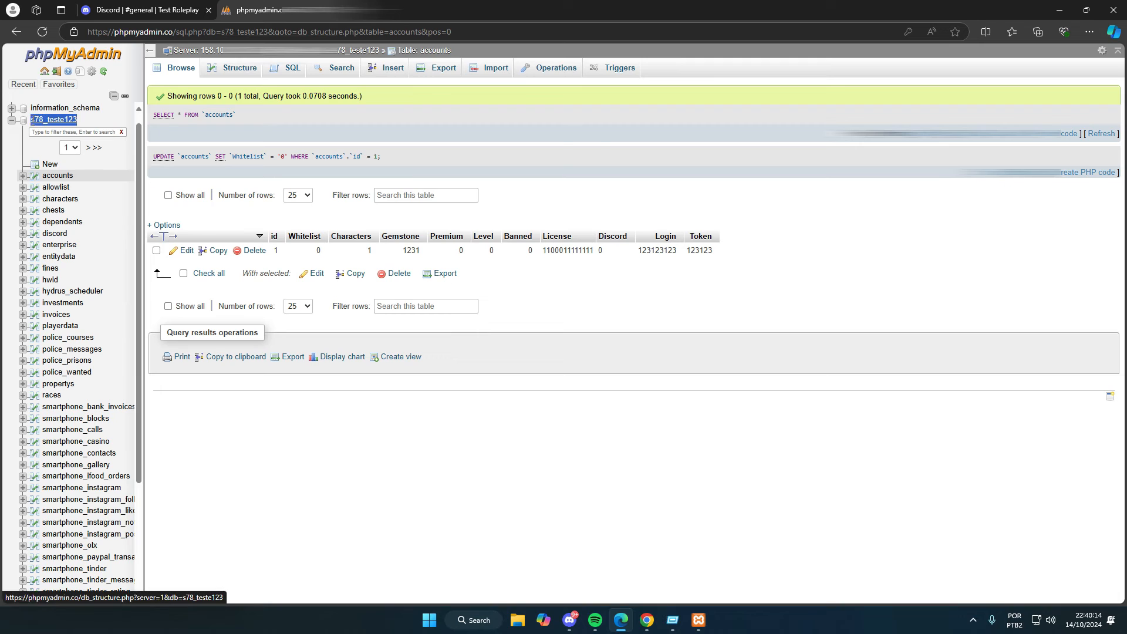
key(ctrl+Tab)
text(s78_teste123)
- Submit the database connection details and go back to the bot's main menu
click(654, 455)
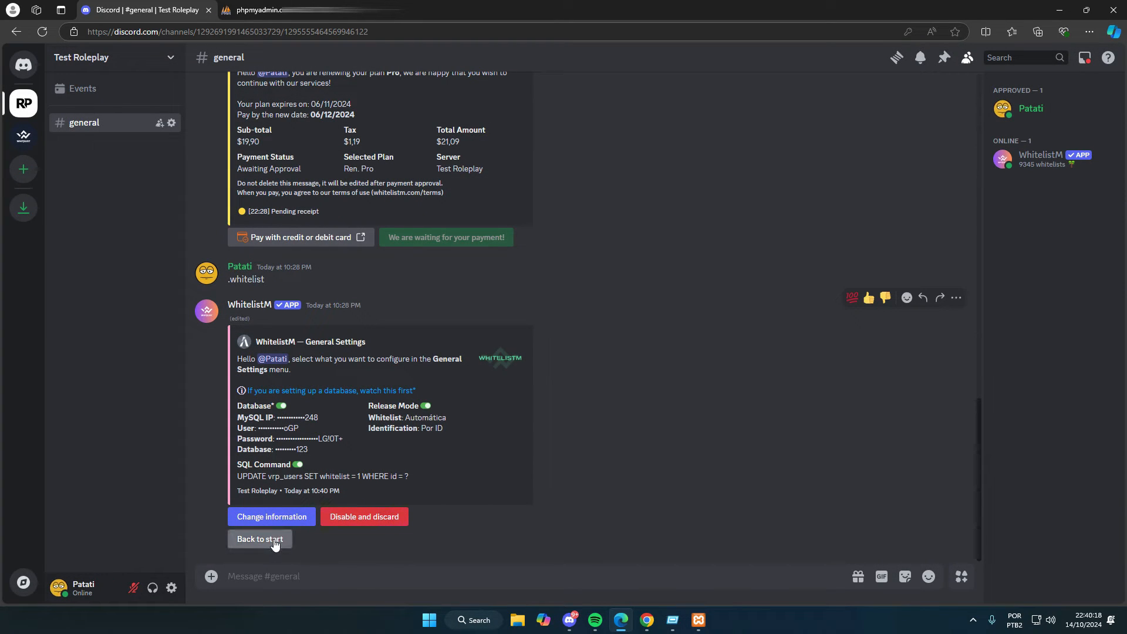
click(272, 541)
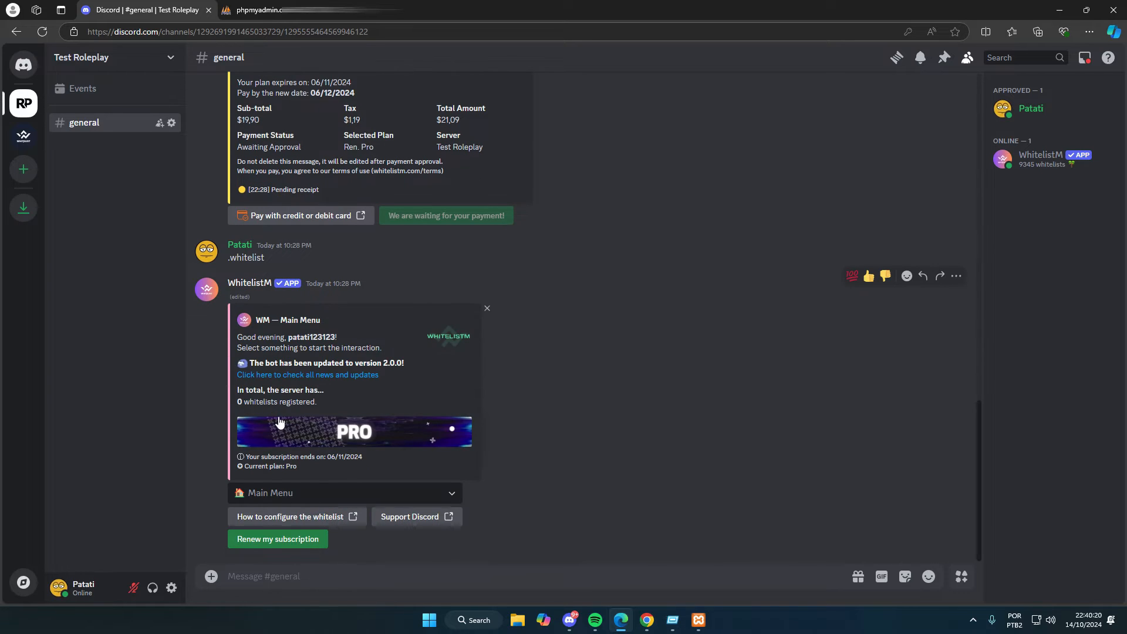
- Choose General Settings from the Main Menu and bring up its options list for SQL Command
click(335, 495)
click(319, 340)
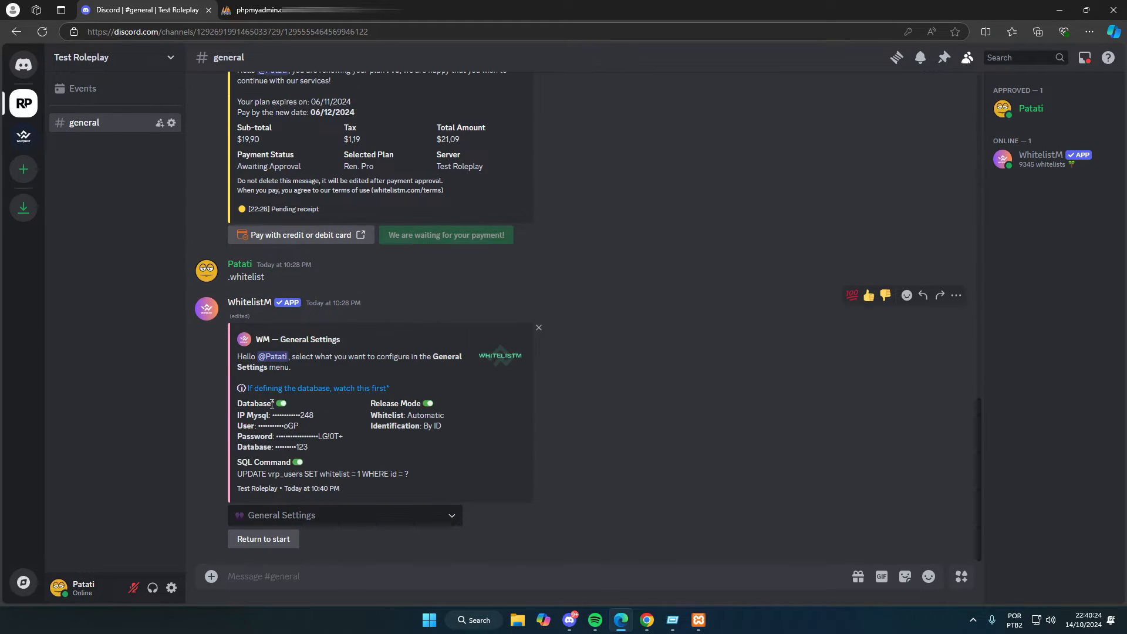
click(326, 515)
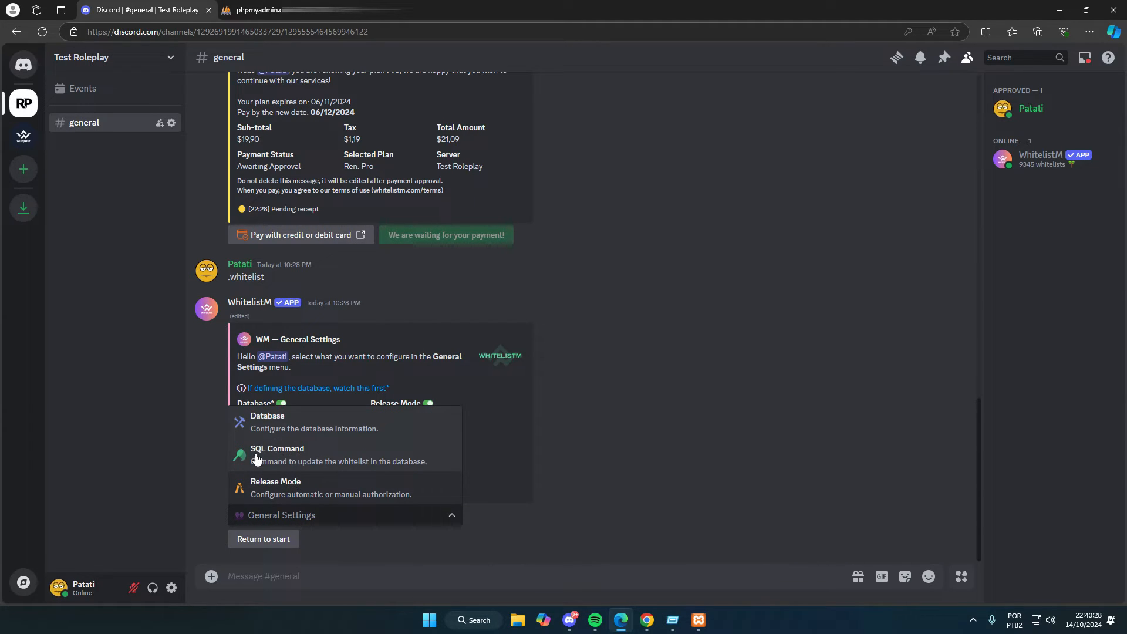
- Copy the bot's default SQL command into the message draft as a starting point
click(276, 461)
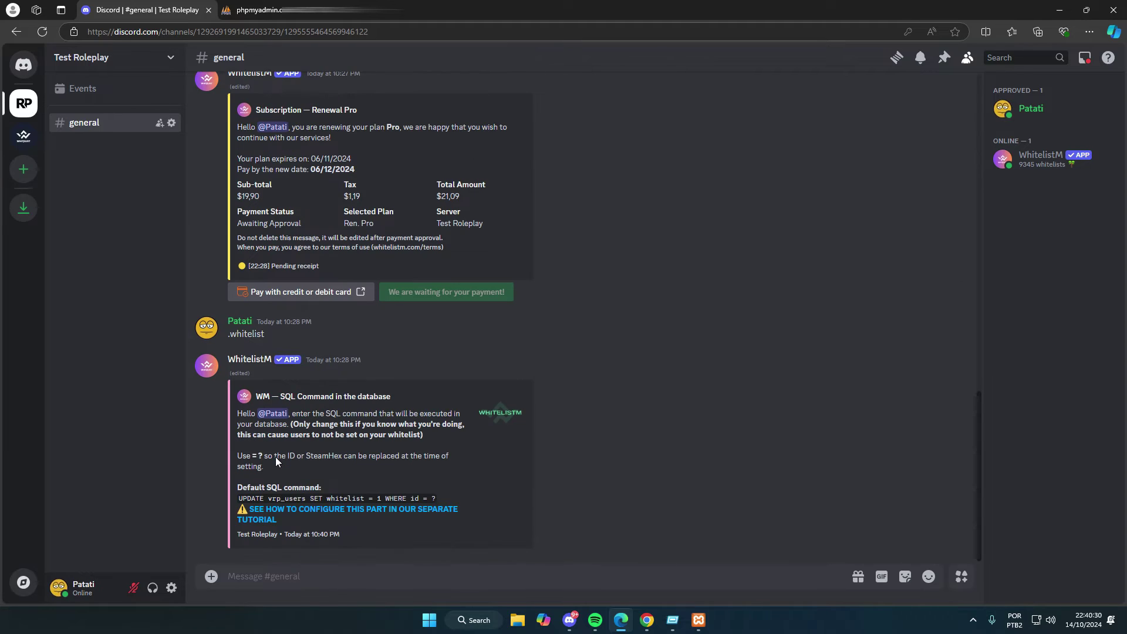
drag(239, 498, 431, 499)
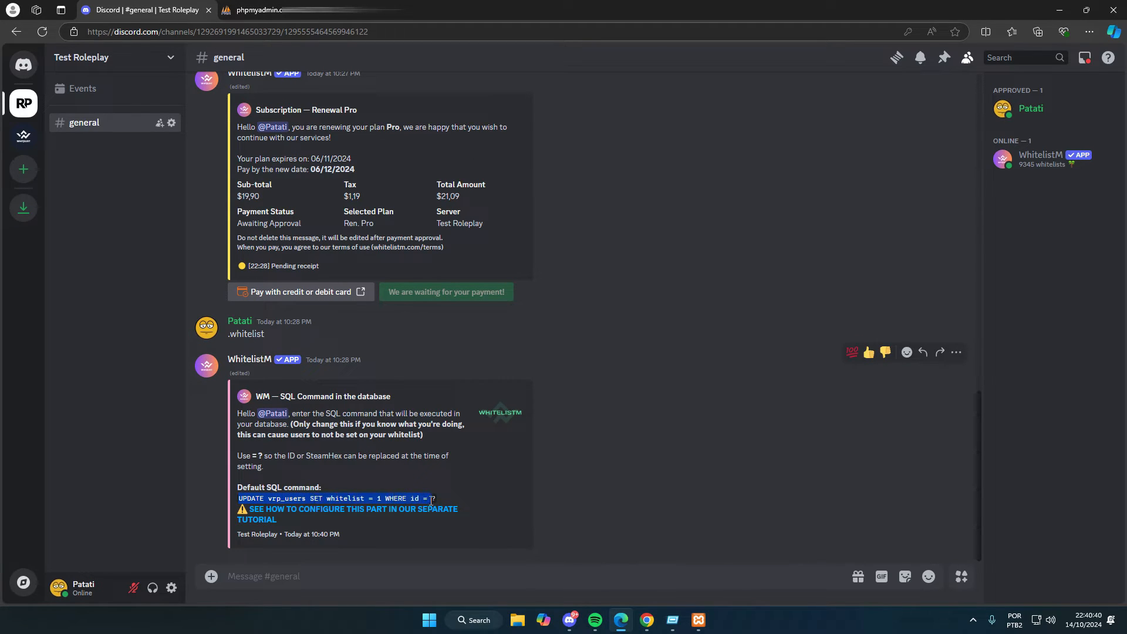
right_click(435, 499)
click(476, 458)
click(306, 576)
text(UPDATE vrp_users SET whitelist = 1 WHERE id = ?)
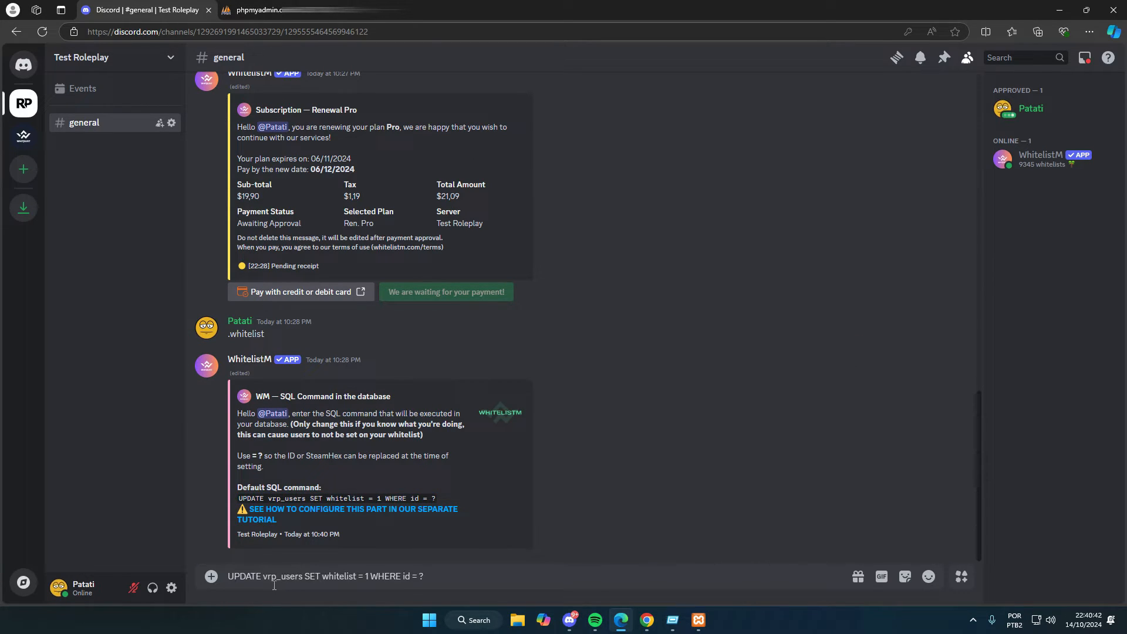
- Replace the table name vrp_users with accounts after checking it in phpMyAdmin
double_click(283, 575)
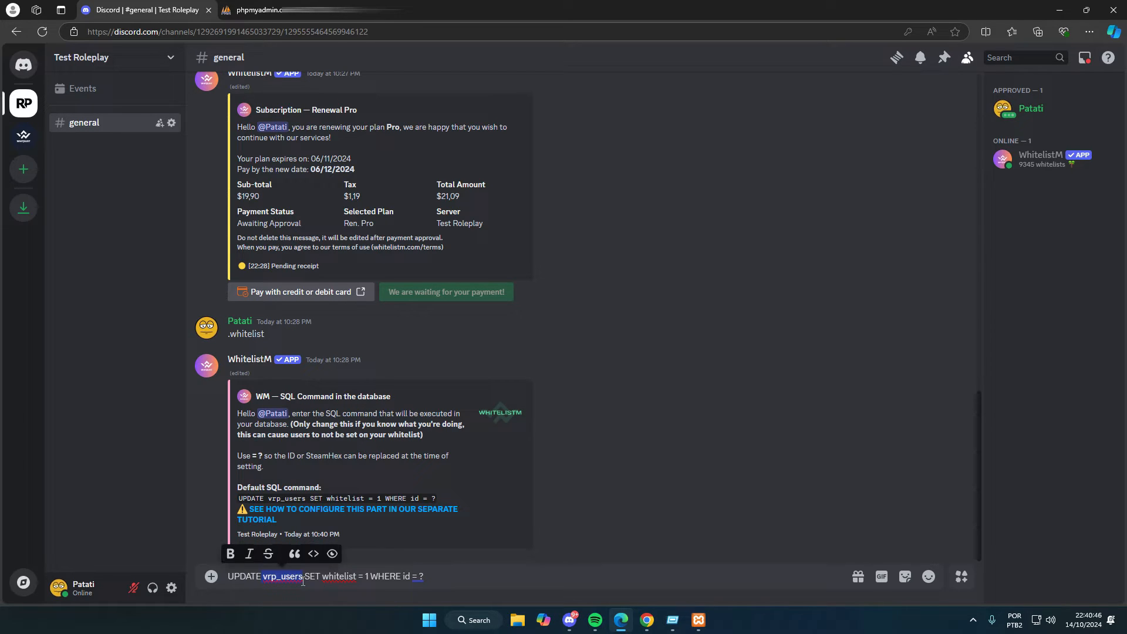
click(291, 9)
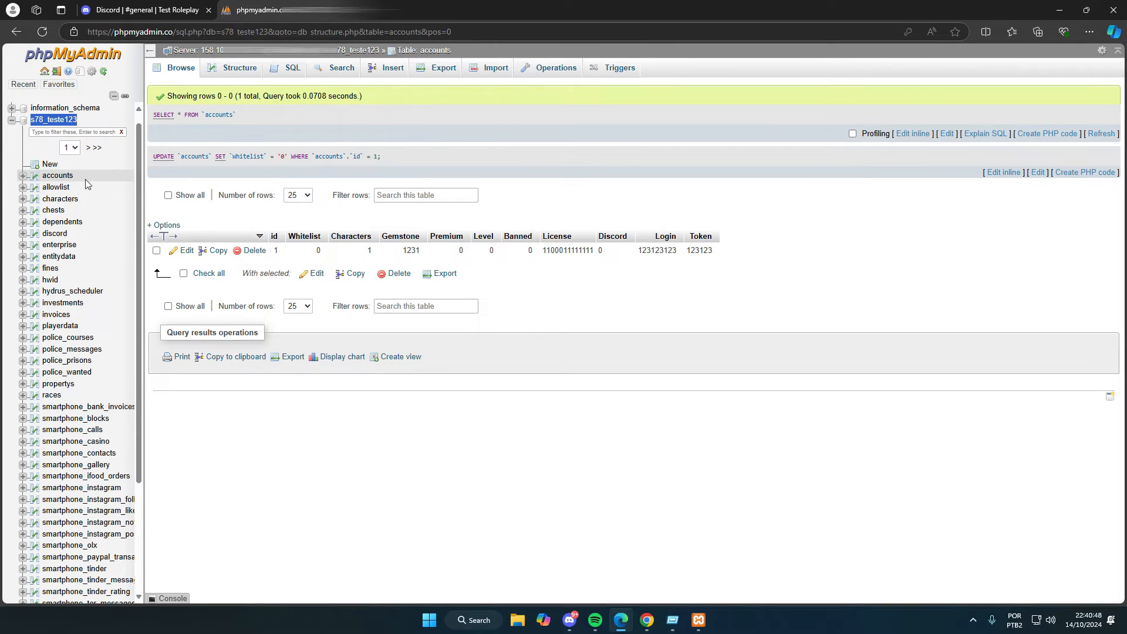
click(57, 175)
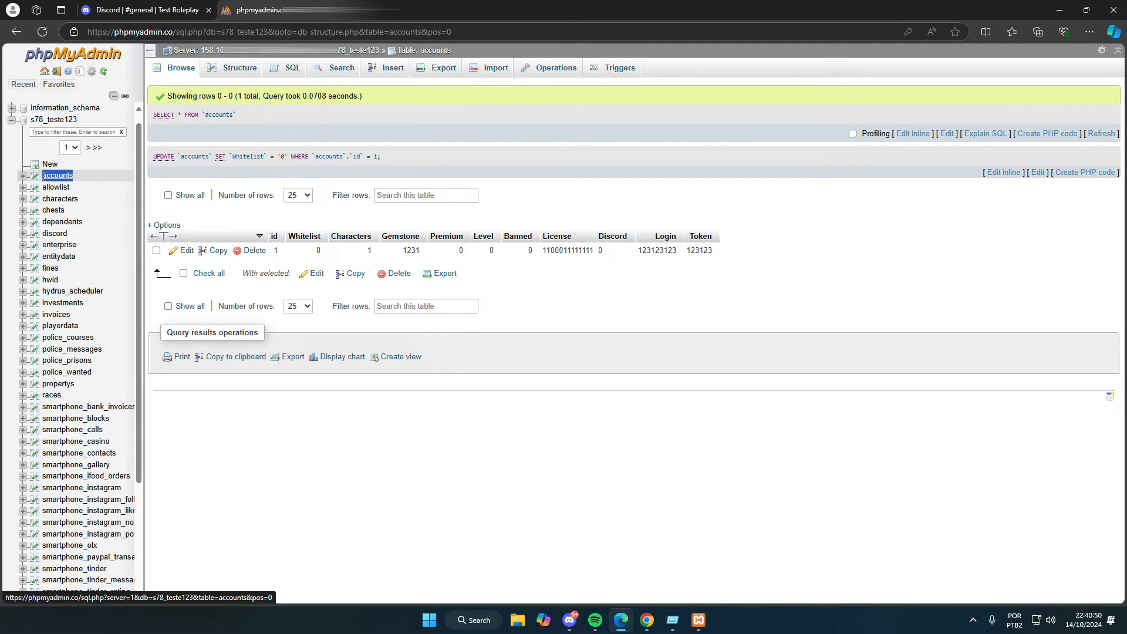
right_click(44, 72)
click(140, 10)
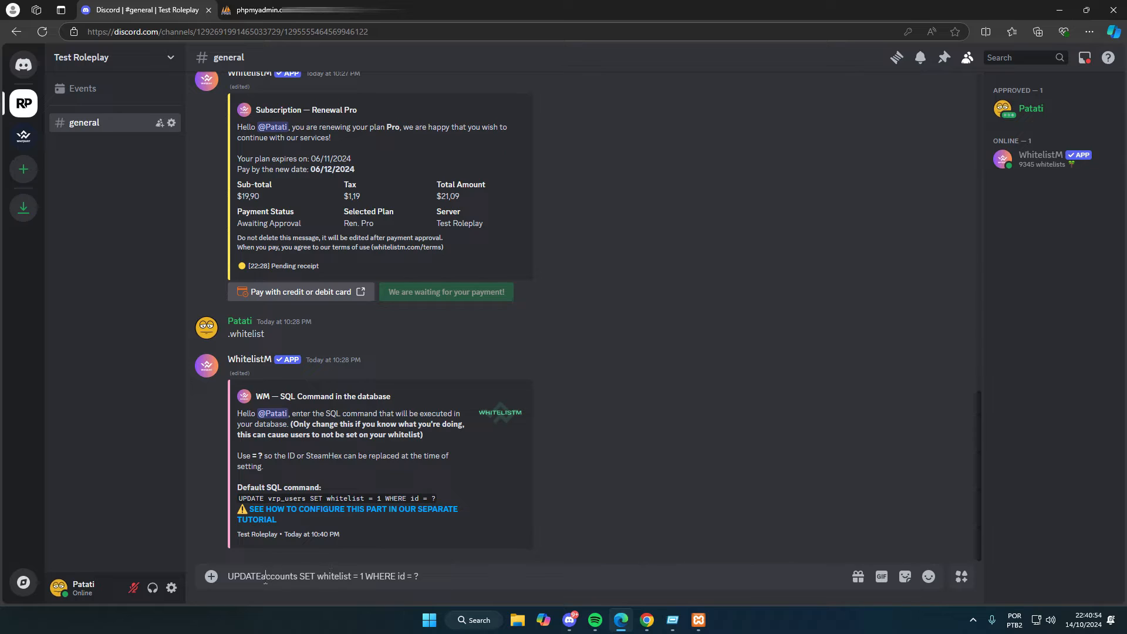
key(ctrl+v)
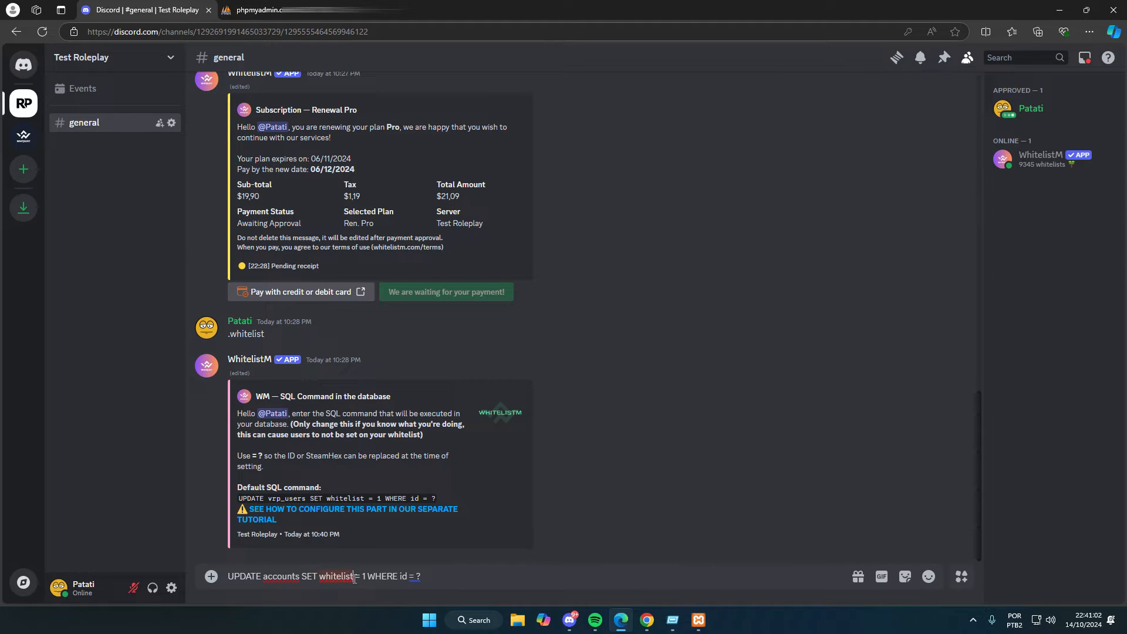
- Capitalise the column name to Whitelist to match the accounts table in phpMyAdmin
drag(354, 576, 339, 576)
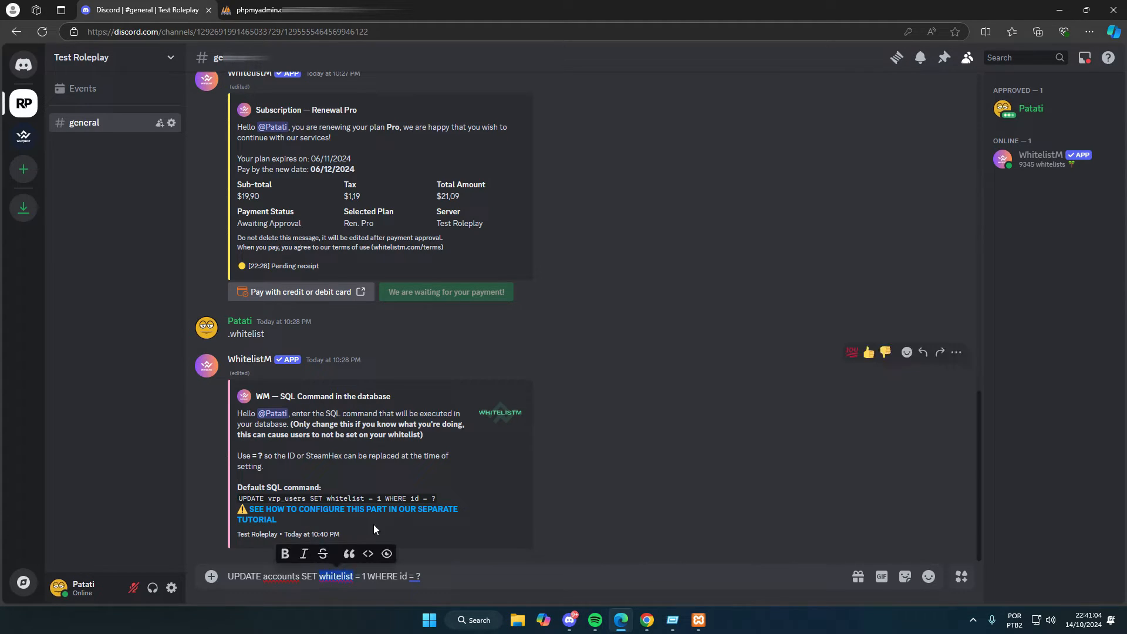
click(264, 10)
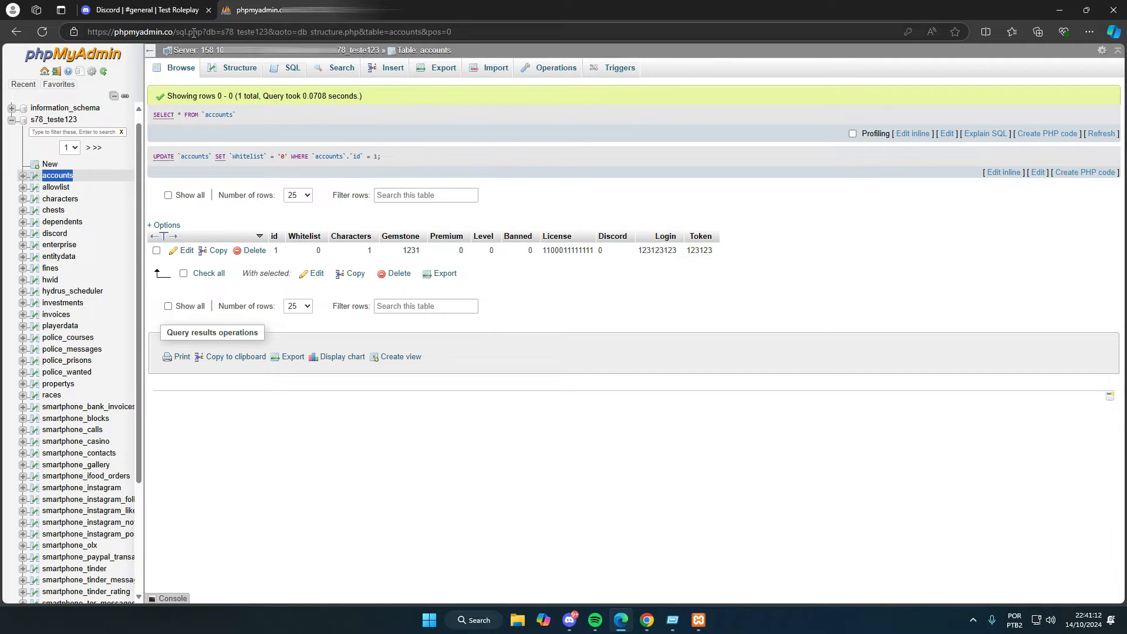
key(ctrl+Tab)
click(323, 576)
right_click(323, 576)
click(362, 556)
key(BackSpace)
text(W)
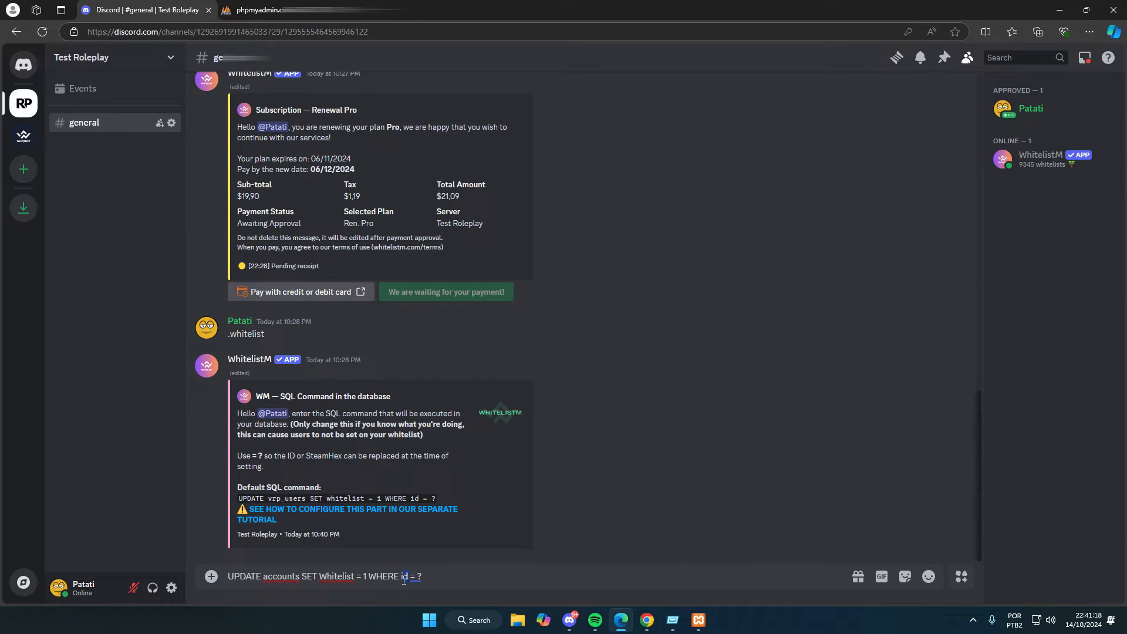
- Verify the id column against phpMyAdmin and send UPDATE accounts SET Whitelist = 1 WHERE id = ? to the bot
double_click(404, 577)
click(264, 9)
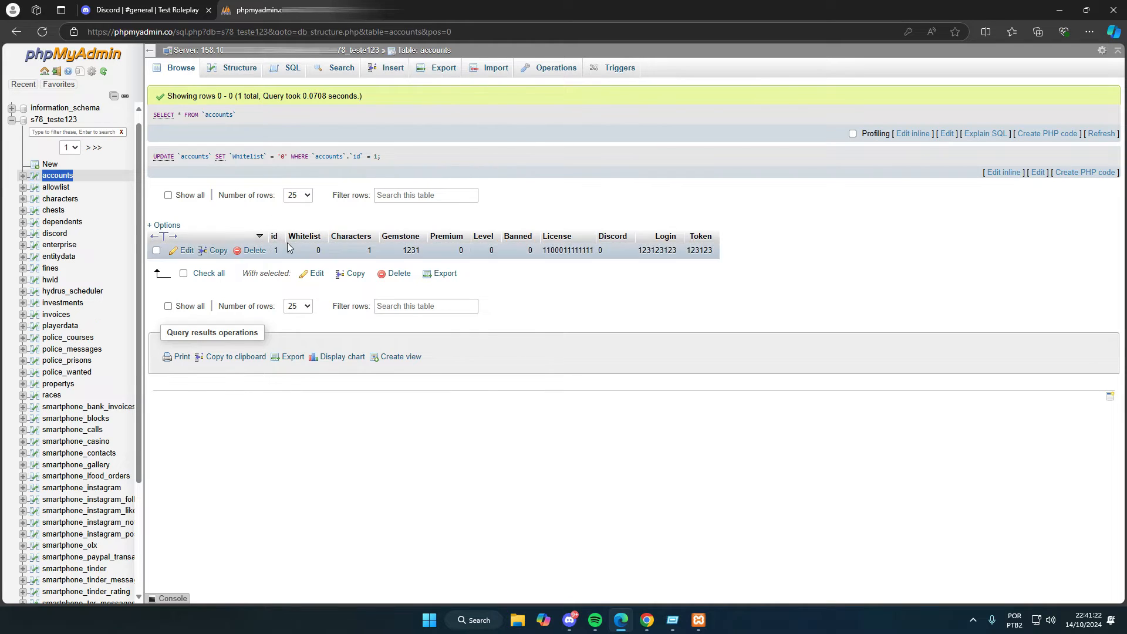
click(148, 10)
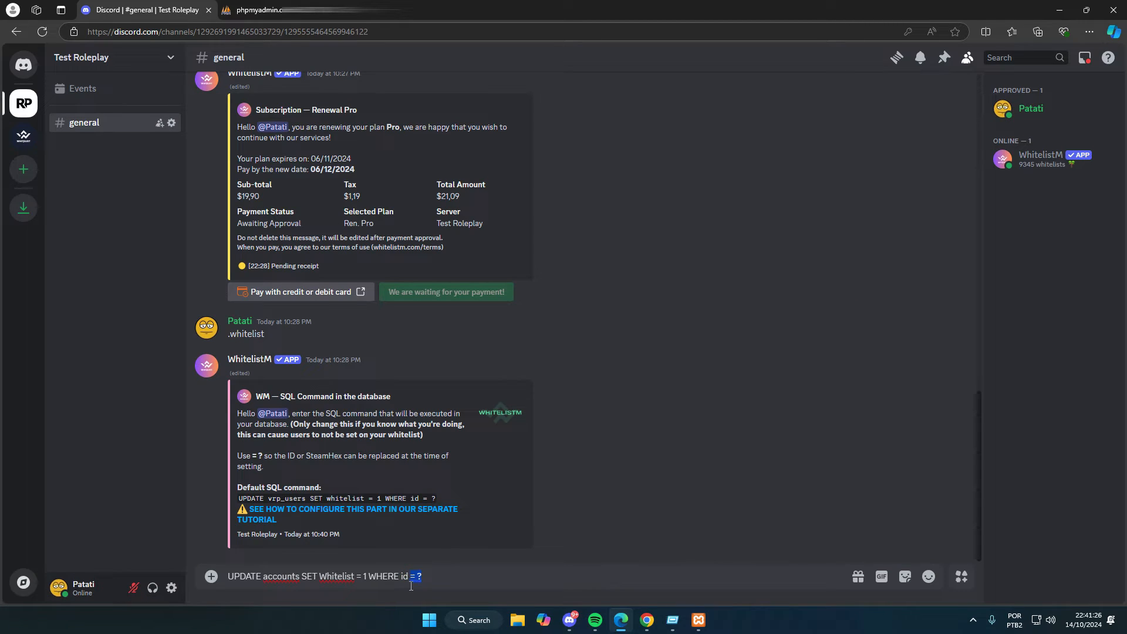
drag(238, 456, 460, 461)
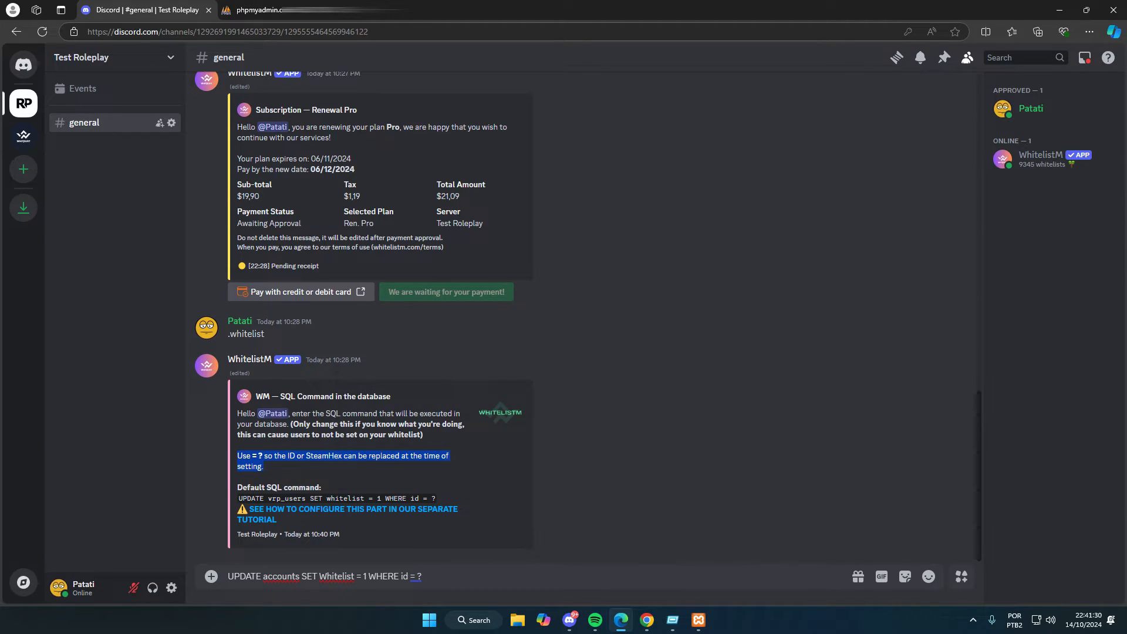
key(Return)
mouse_move(379, 423)
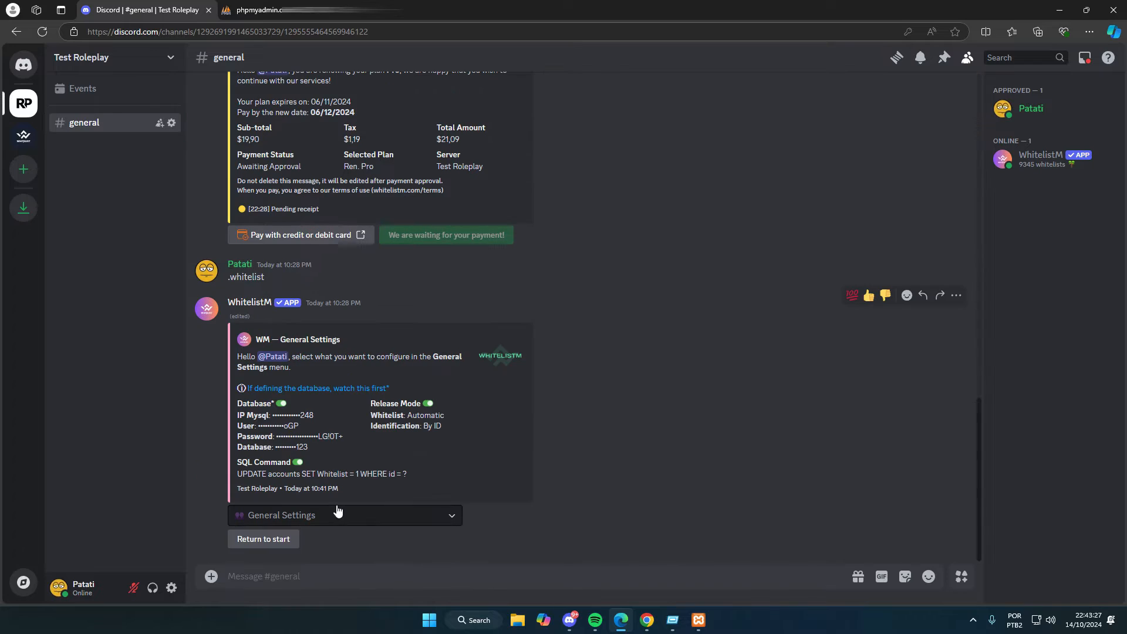
- In Release Mode settings, try Allowlist mode then set the release mode back to Automatic
click(338, 514)
click(281, 486)
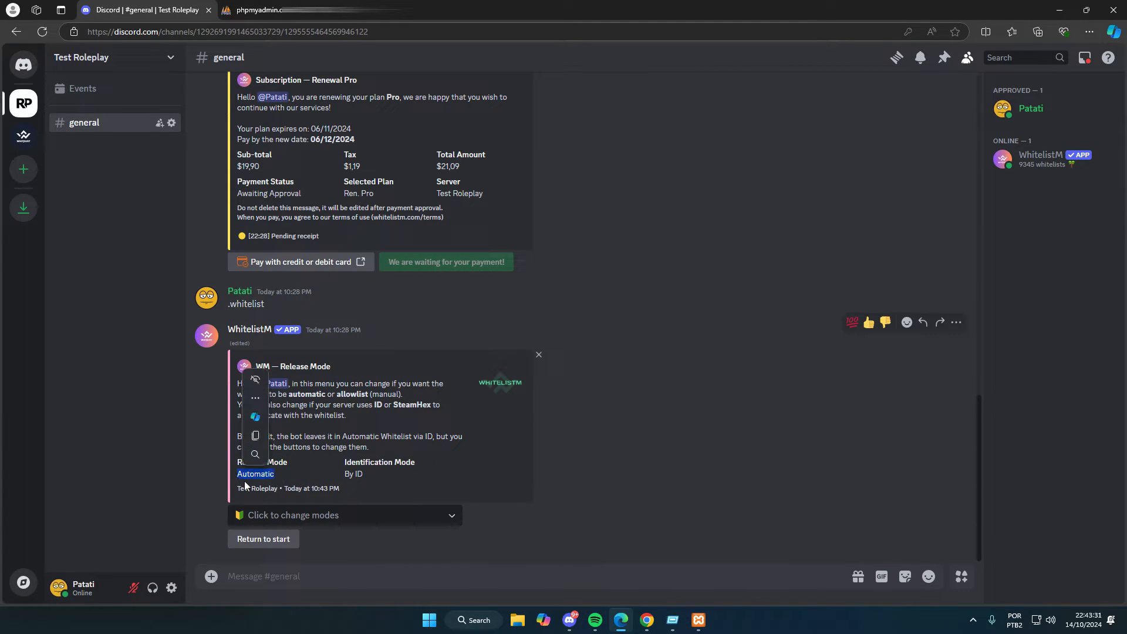
click(308, 514)
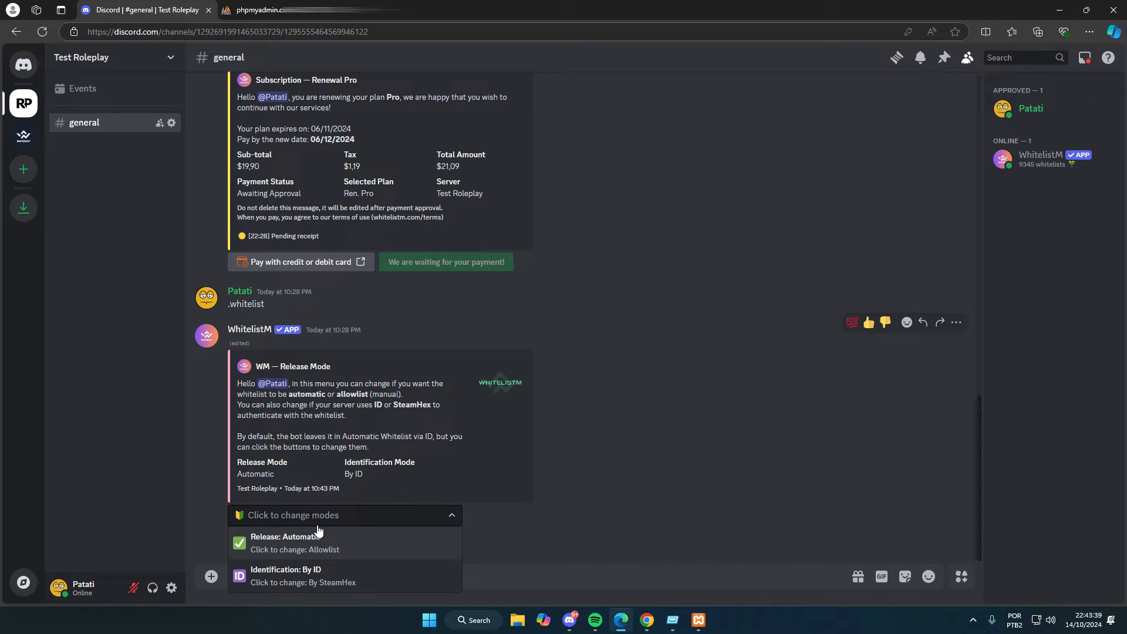
click(299, 539)
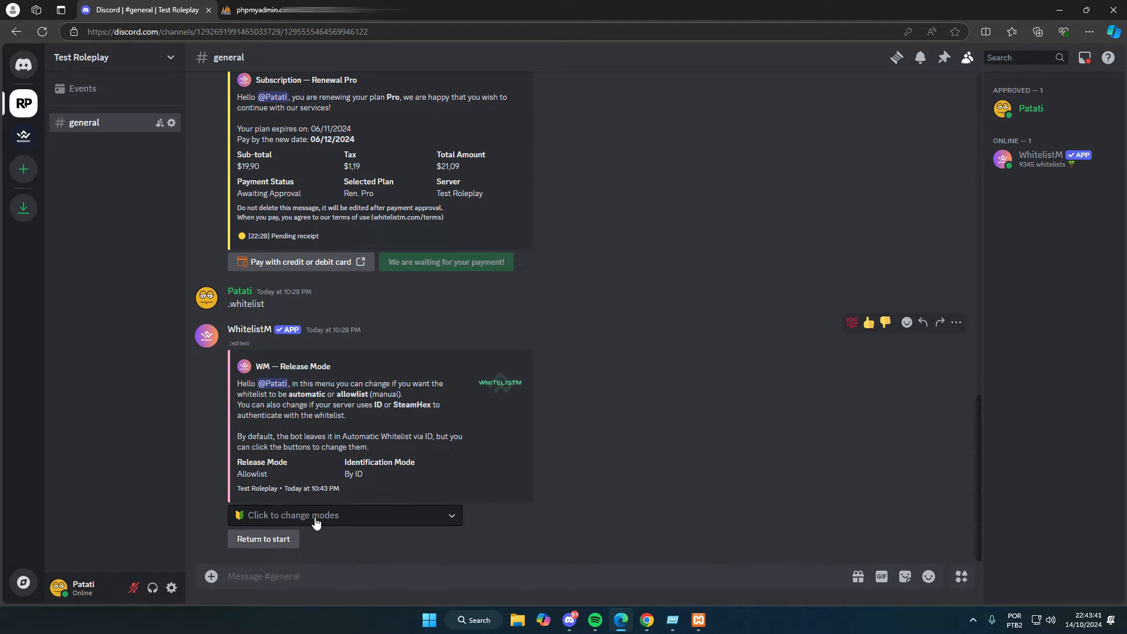
click(319, 519)
click(243, 479)
click(287, 516)
click(331, 546)
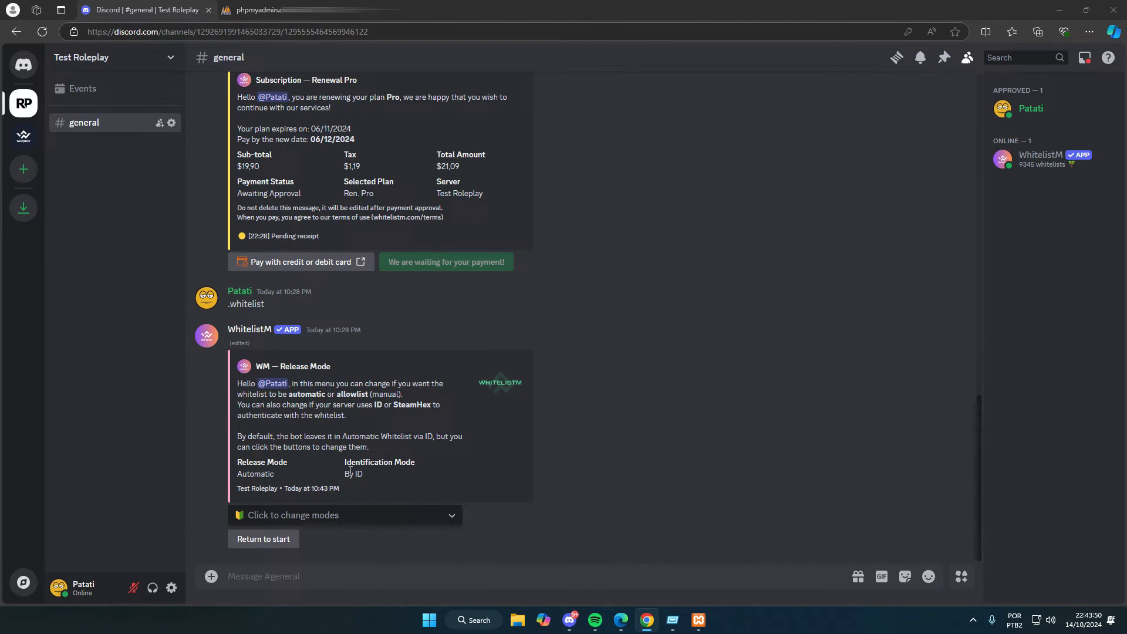
- Switch player identification to SteamHex and return the bot to its main menu
drag(346, 462, 397, 472)
click(370, 494)
click(379, 519)
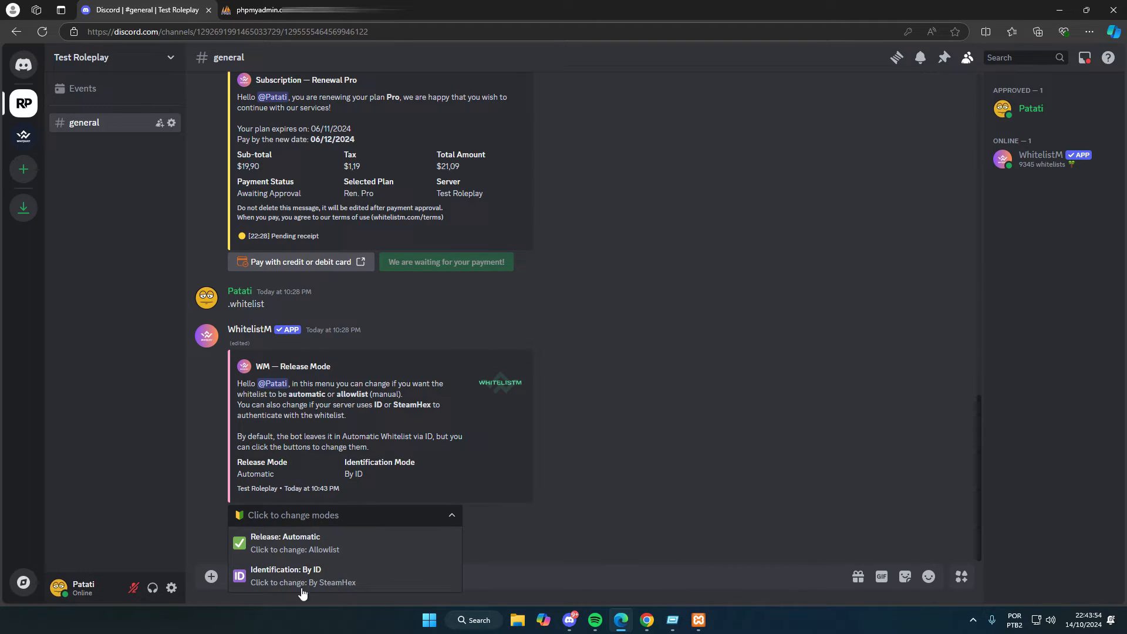
click(317, 576)
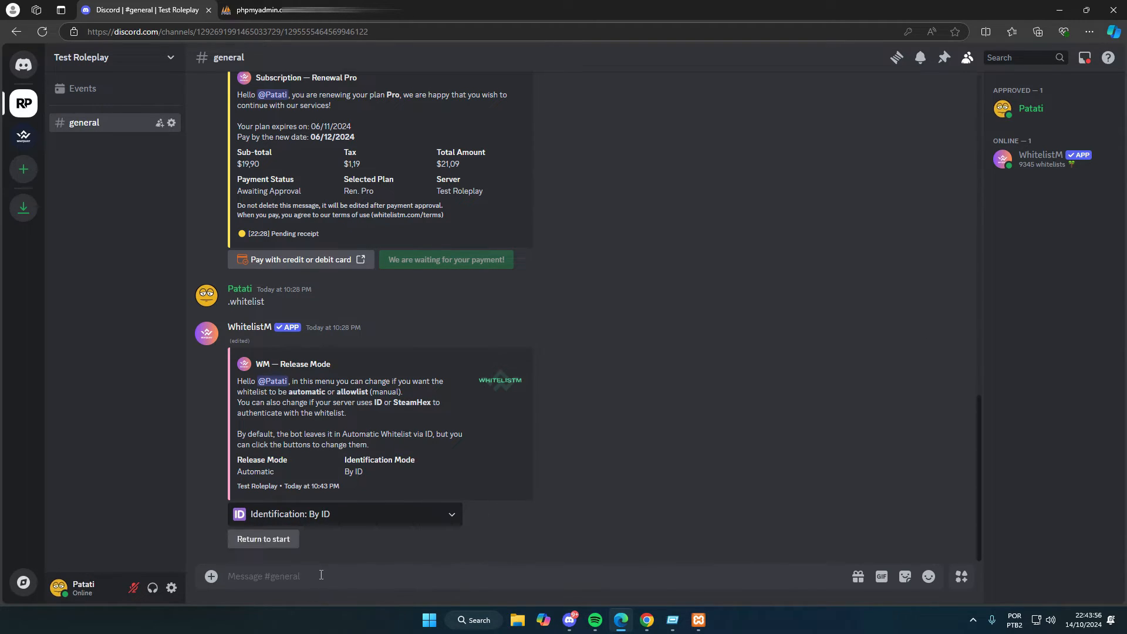
click(348, 513)
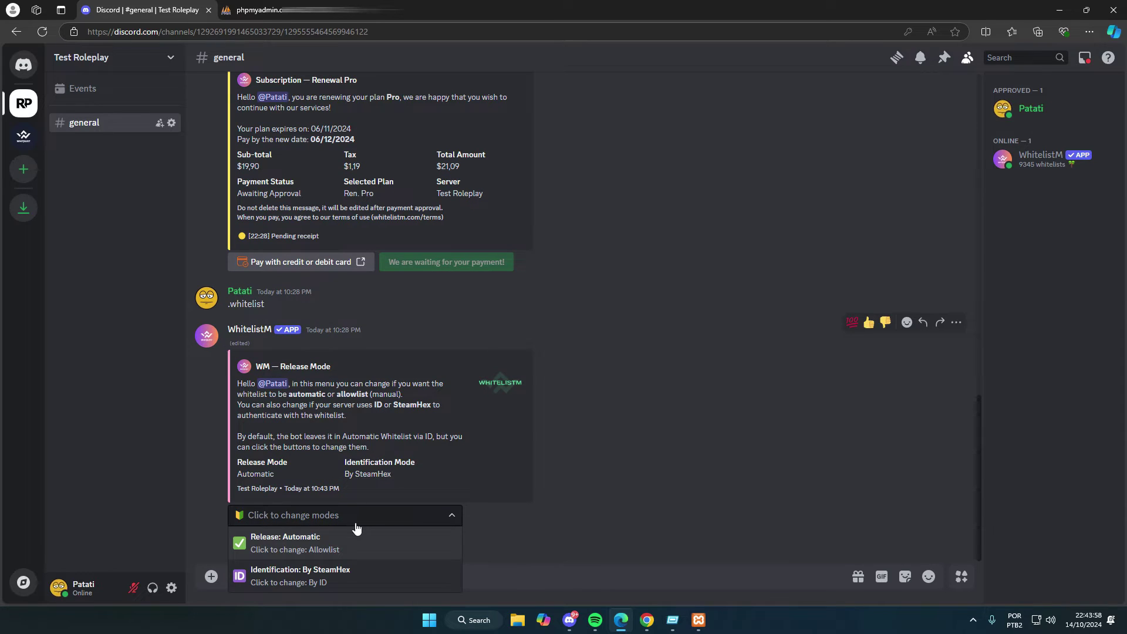
click(325, 577)
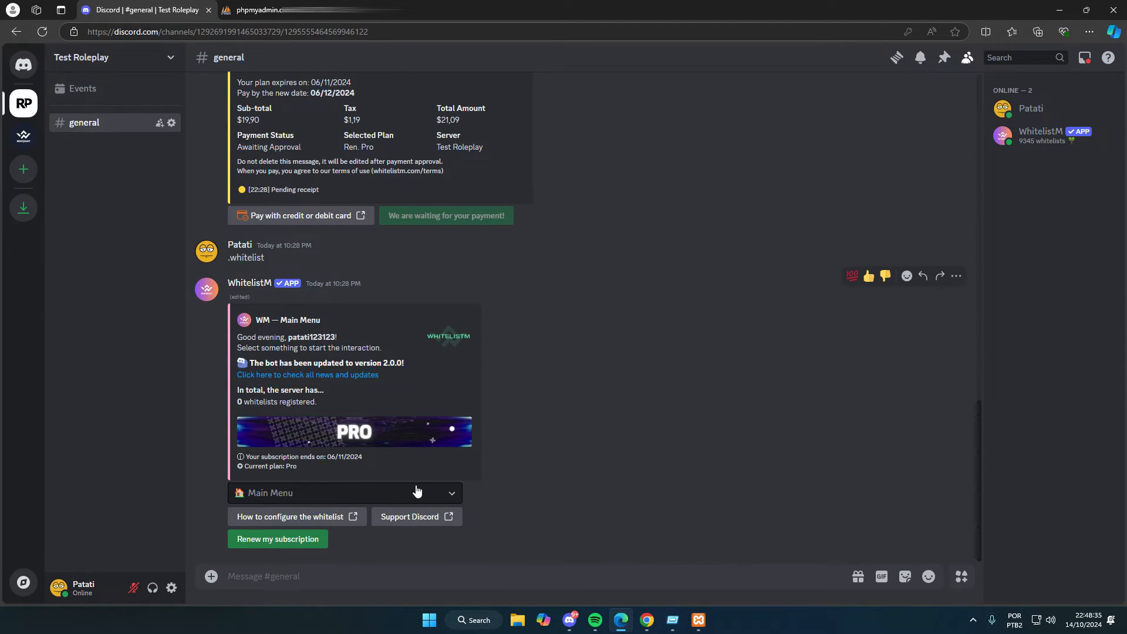
- Open the bot's Channels and Roles configuration and read through its required-settings legend
click(268, 495)
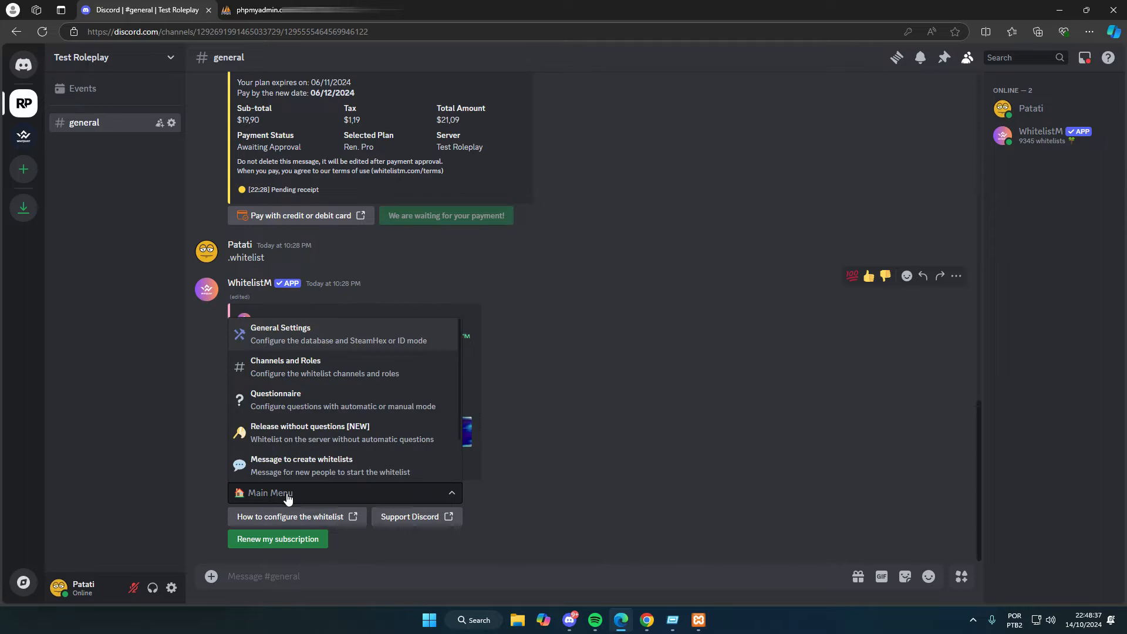
click(300, 370)
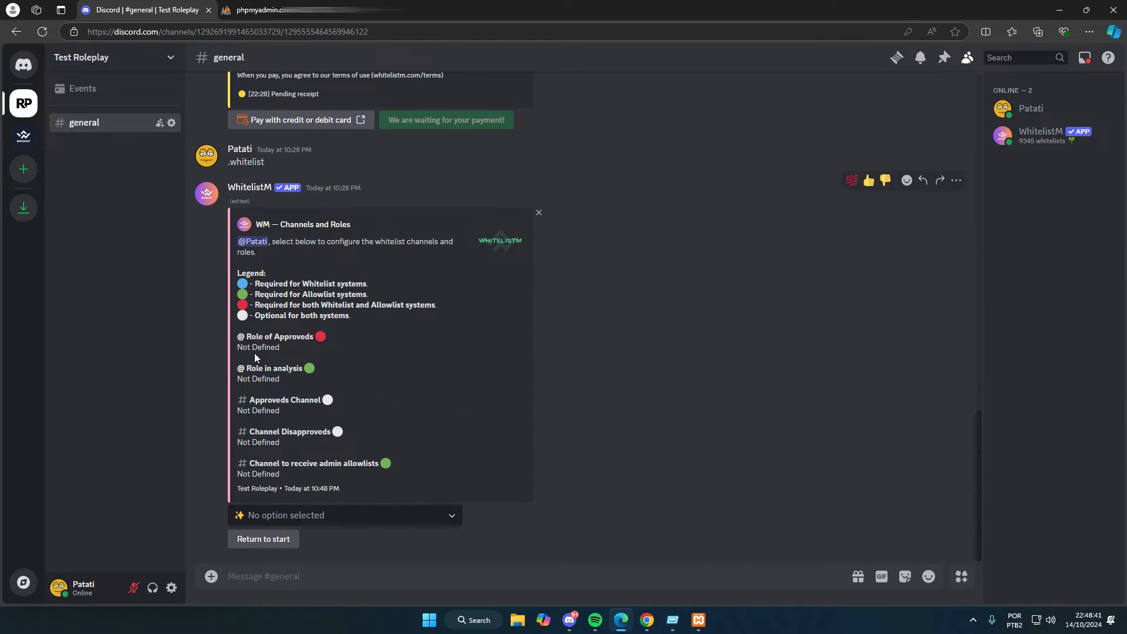
drag(238, 273, 380, 318)
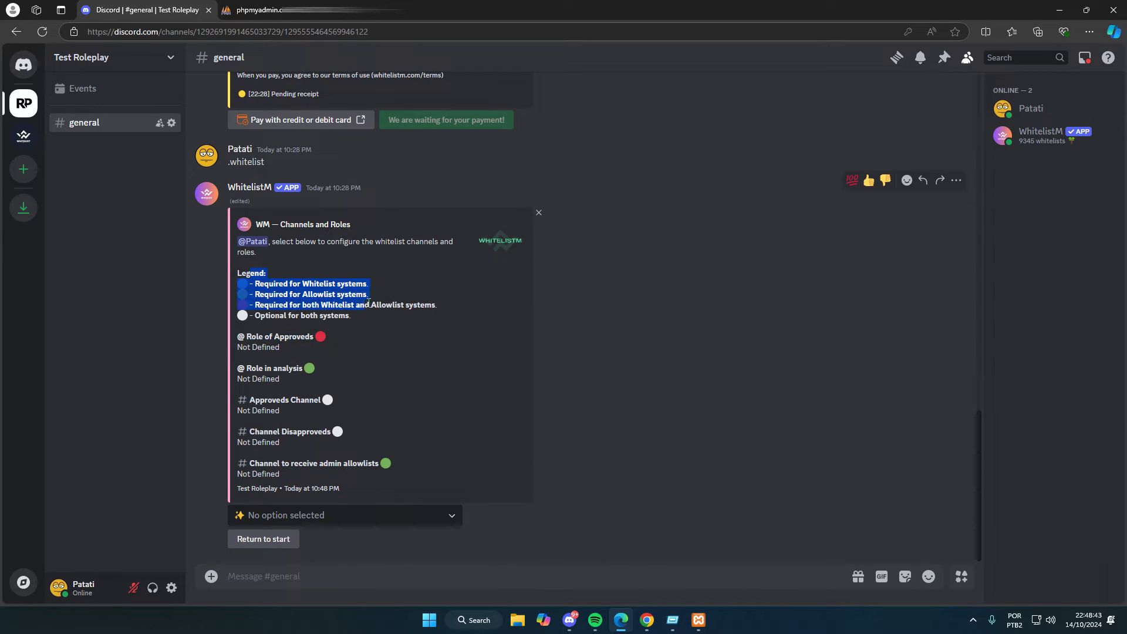
click(375, 330)
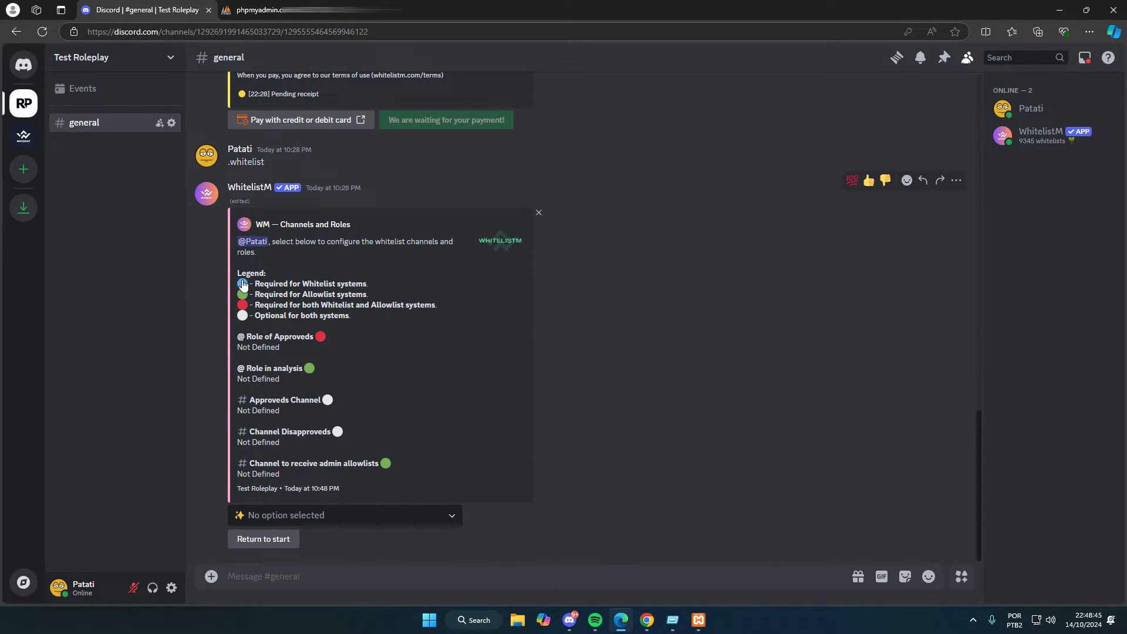
drag(256, 282, 369, 284)
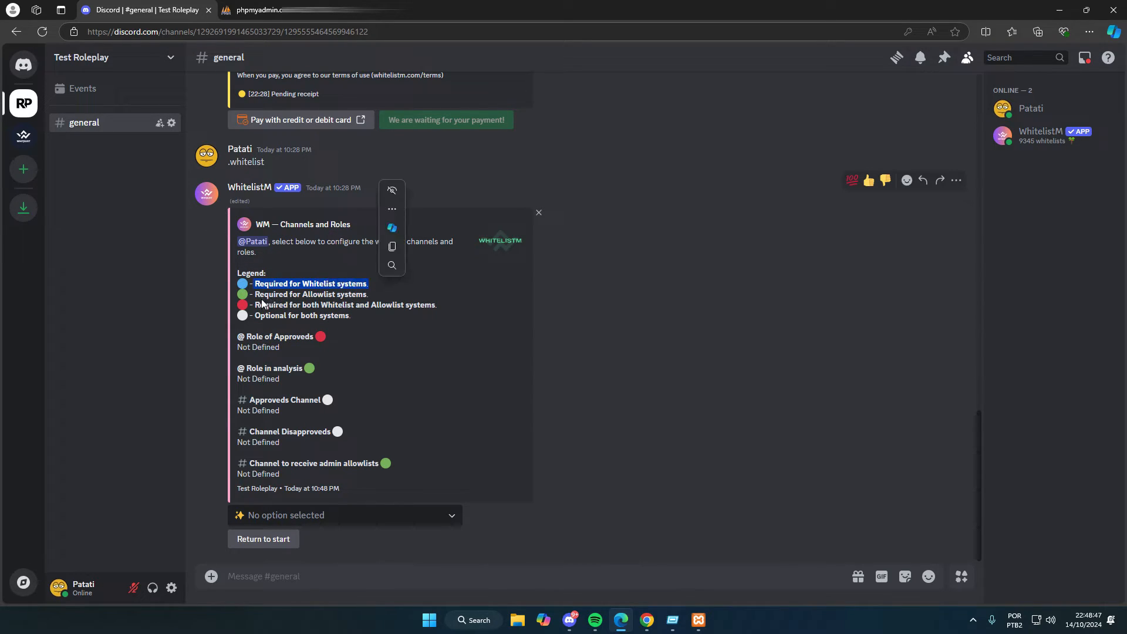
drag(254, 305, 436, 305)
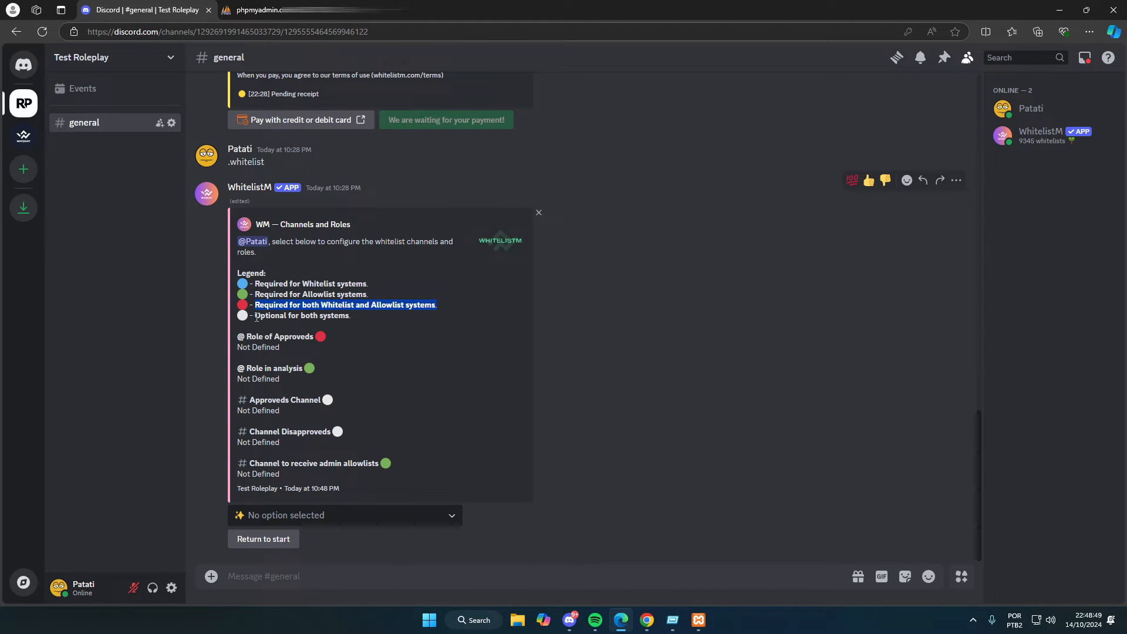
drag(255, 315, 349, 317)
click(364, 327)
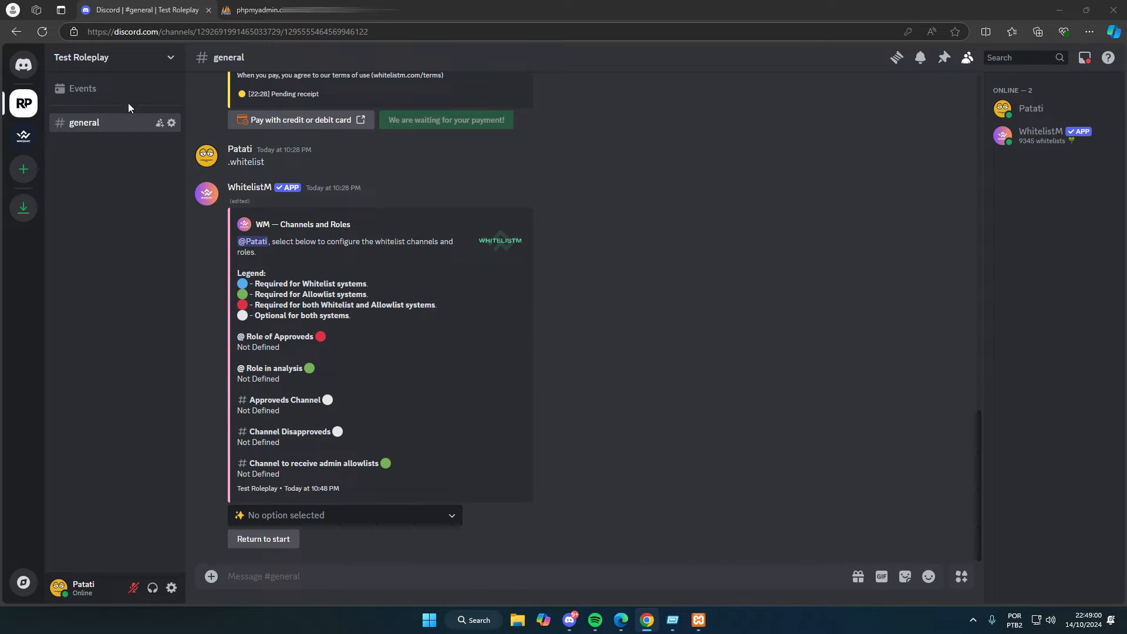
- In Server Settings > Roles, move the WhitelistM role to the top and save the new order
click(82, 57)
click(151, 201)
click(289, 120)
click(457, 282)
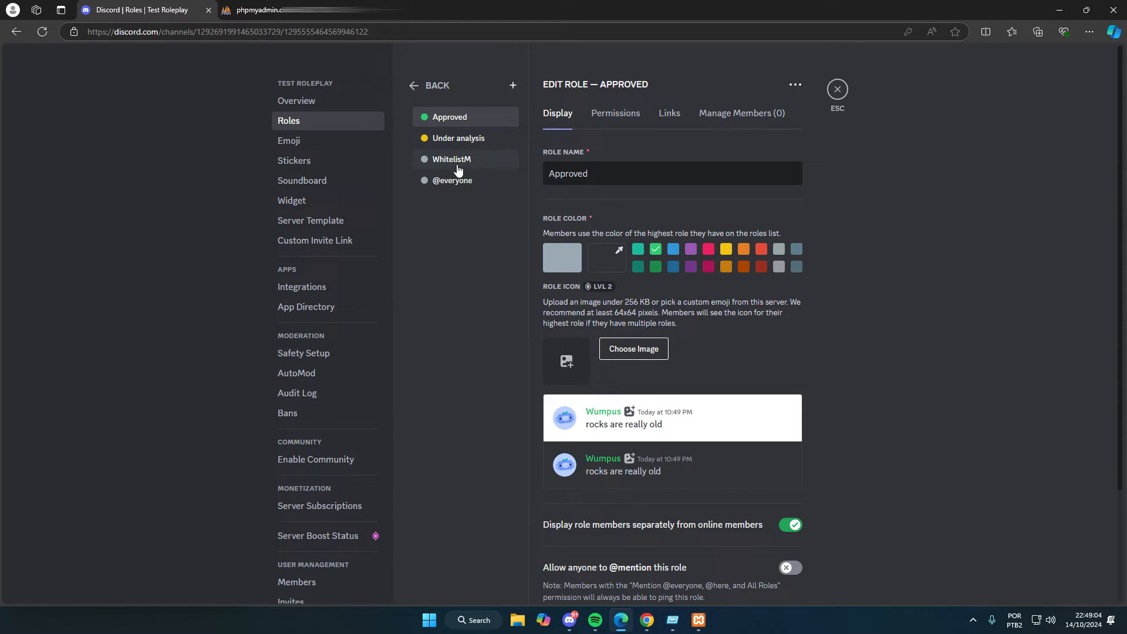
drag(452, 160, 451, 113)
click(452, 116)
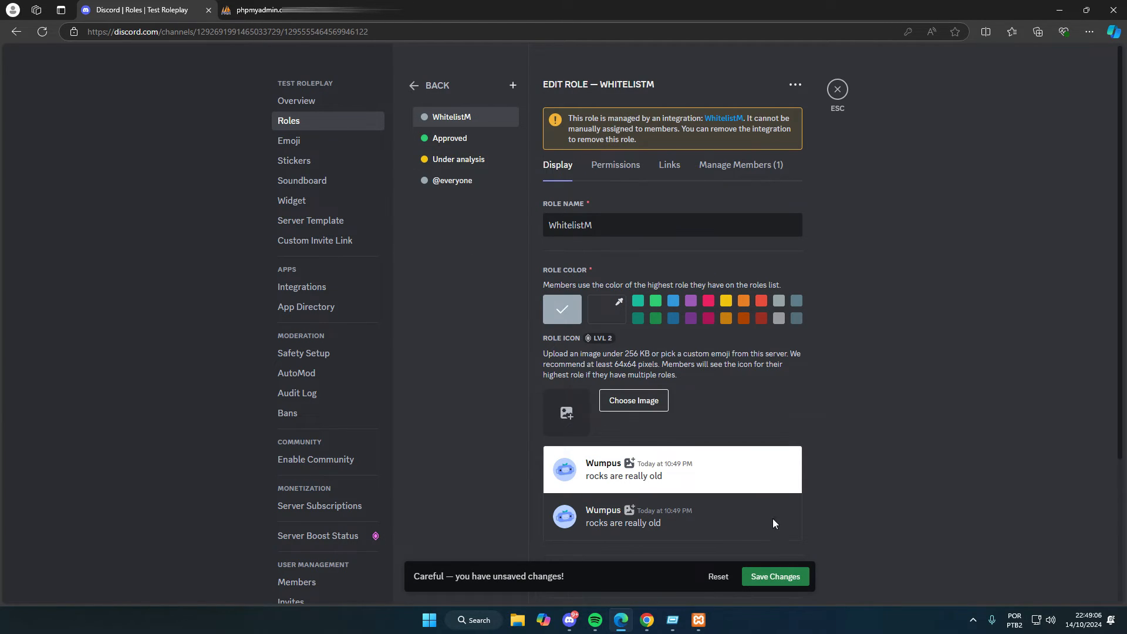
click(775, 576)
click(474, 138)
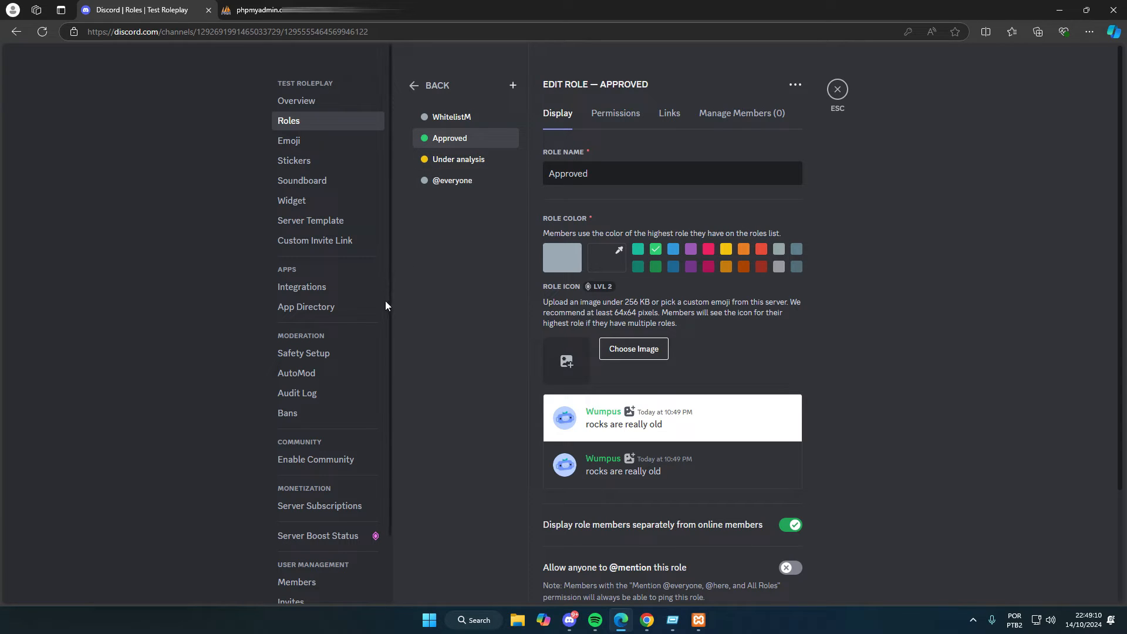
key(Escape)
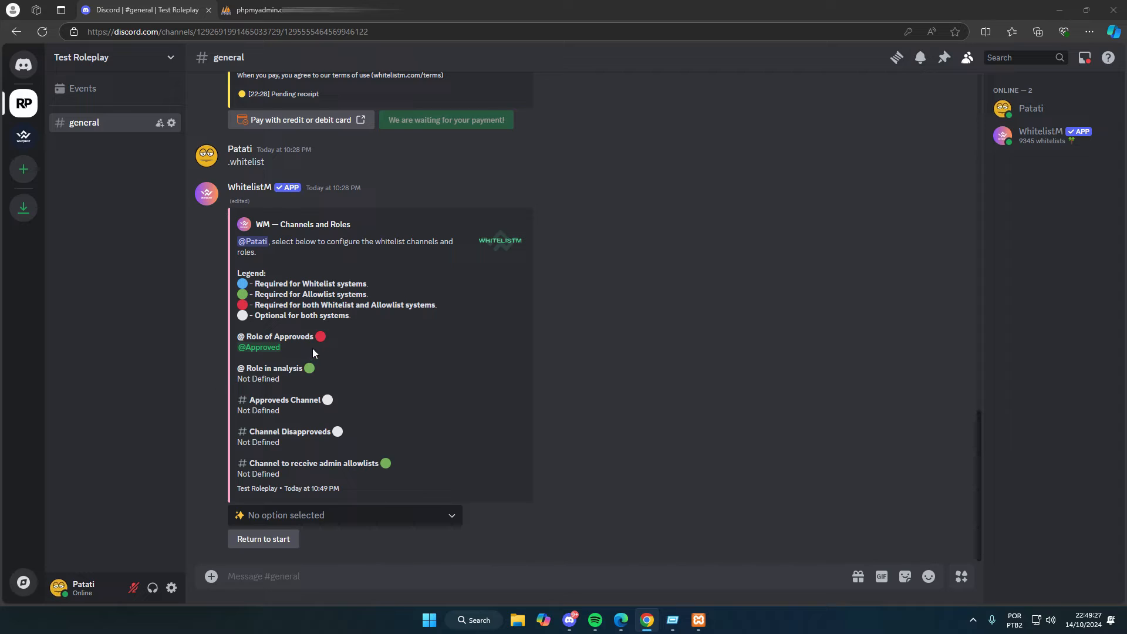
drag(281, 348, 249, 348)
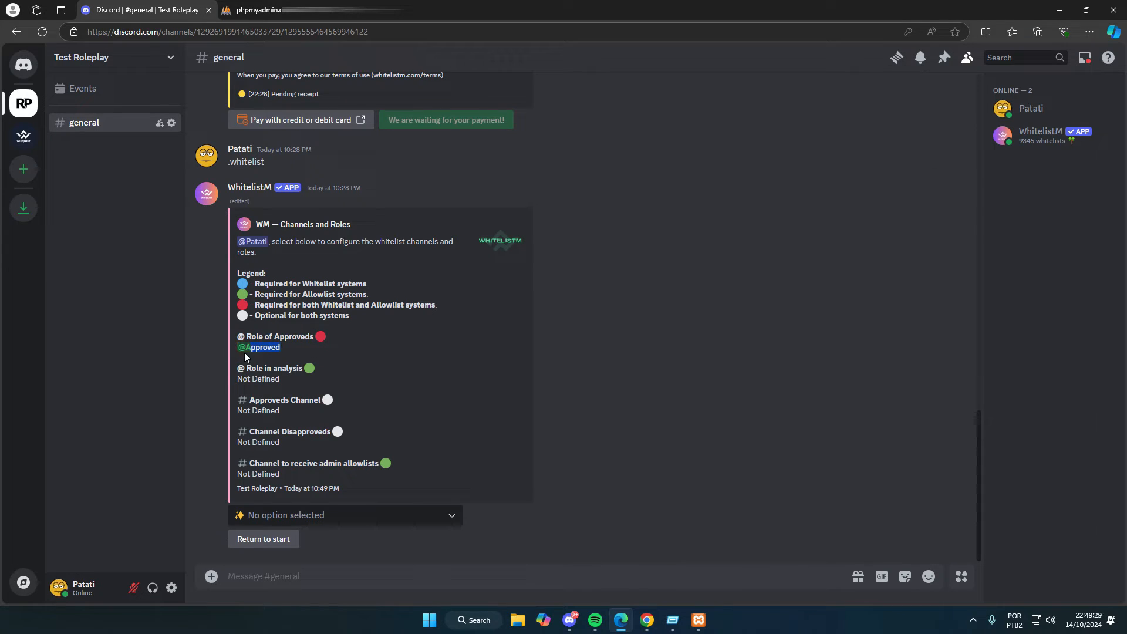
click(248, 383)
- Create an APPROVEDS category with a results text channel, then return to #general
mouse_move(379, 370)
drag(321, 400, 249, 400)
click(113, 321)
right_click(114, 321)
click(148, 323)
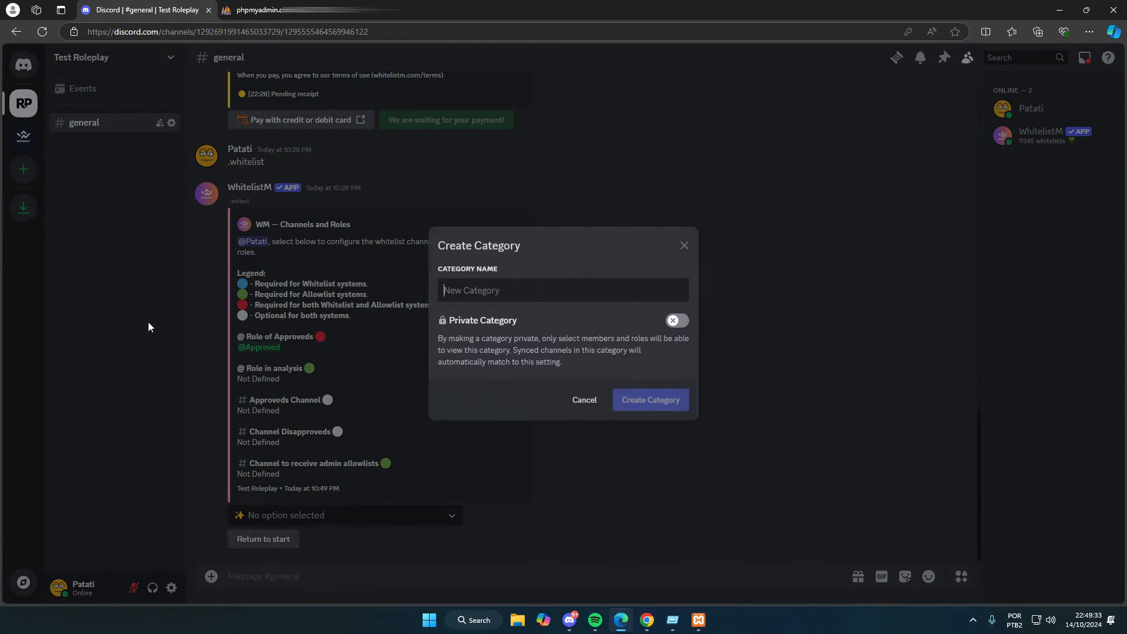
text(APPROVE)
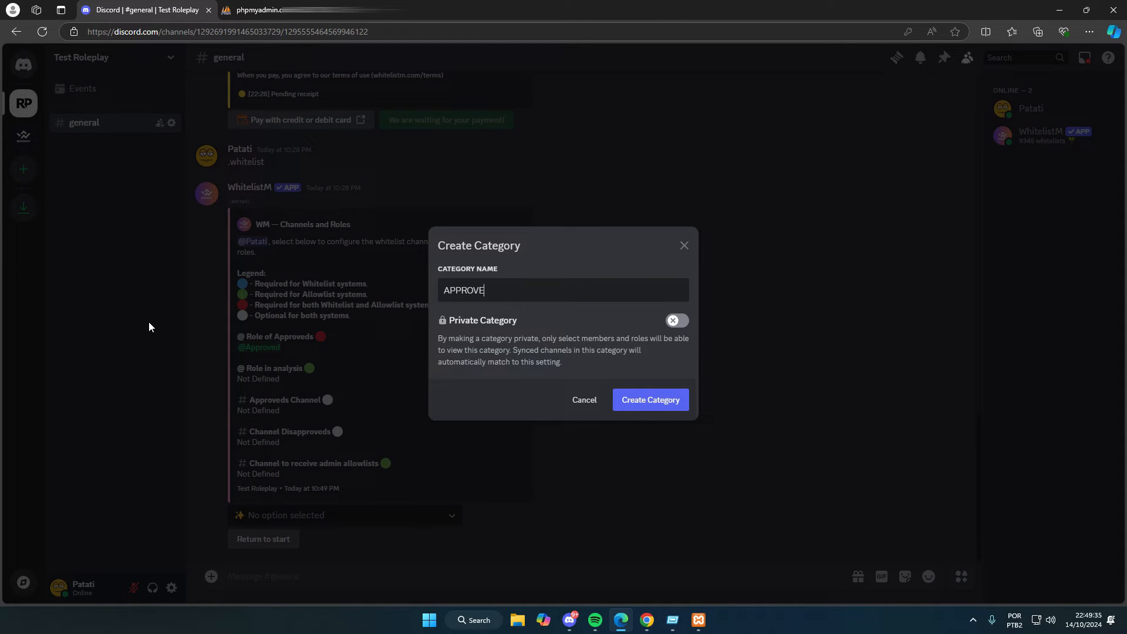
text(DS)
key(Return)
click(171, 148)
text(results)
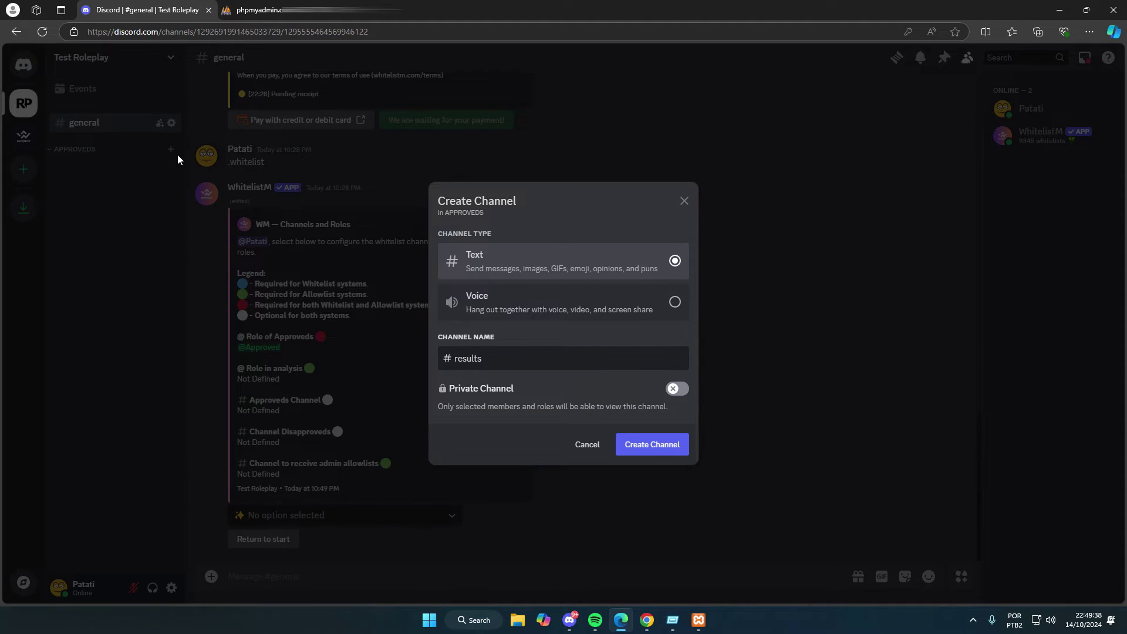
key(Return)
click(84, 122)
- Set #results as both the bot's Approved Channel and Rejected Channel, then return to the main menu
click(327, 516)
click(293, 420)
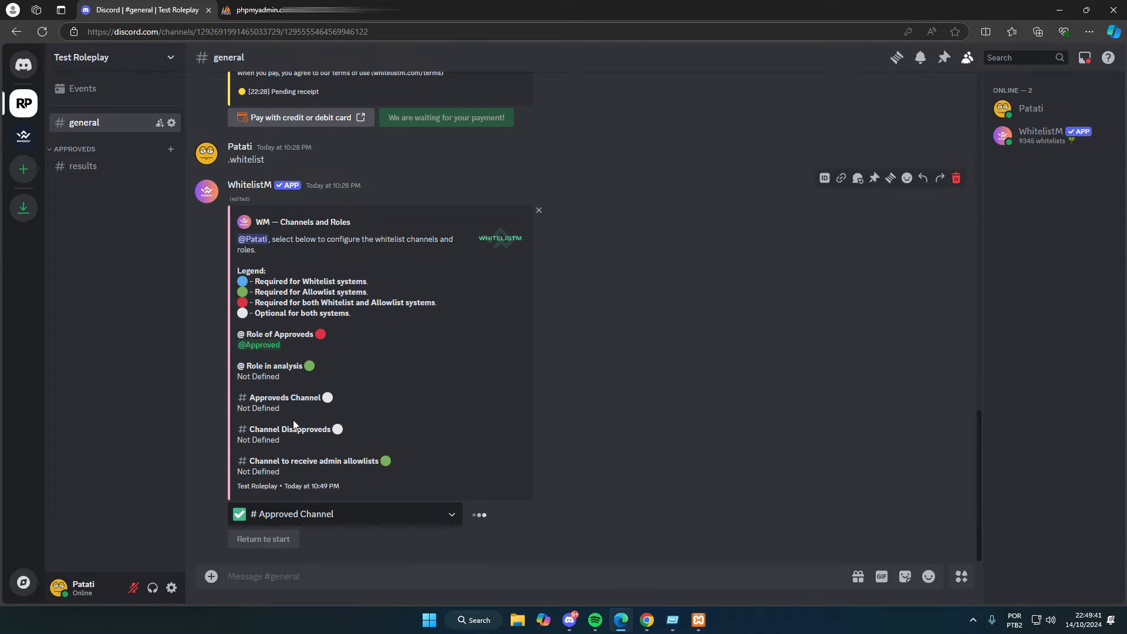
text(#r)
key(Tab)
key(Return)
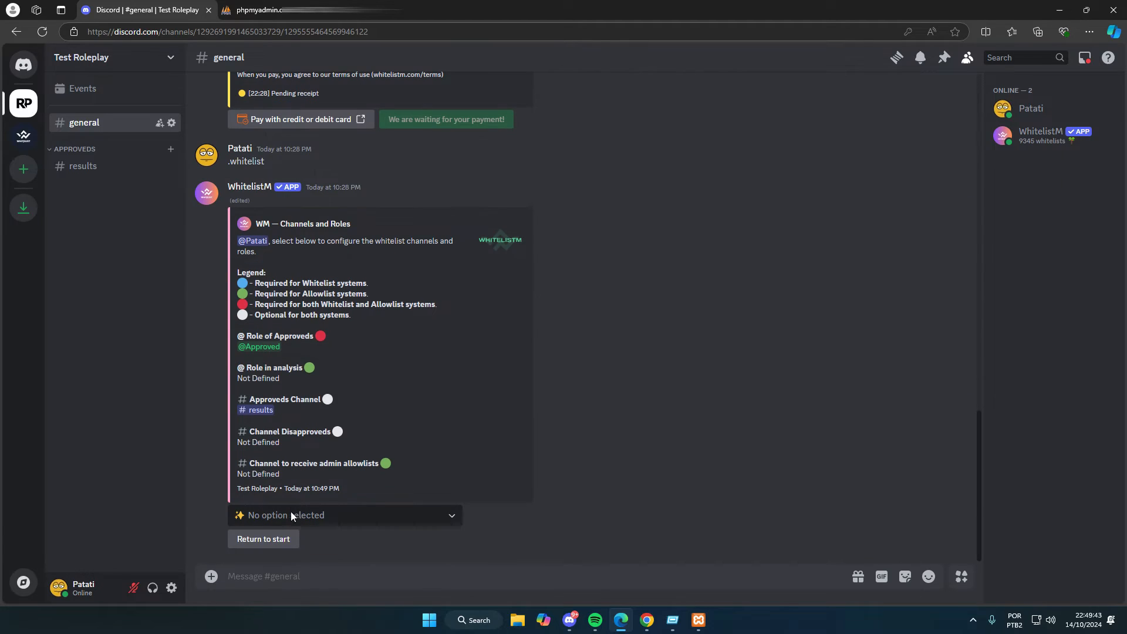
click(296, 516)
click(288, 454)
text(#re)
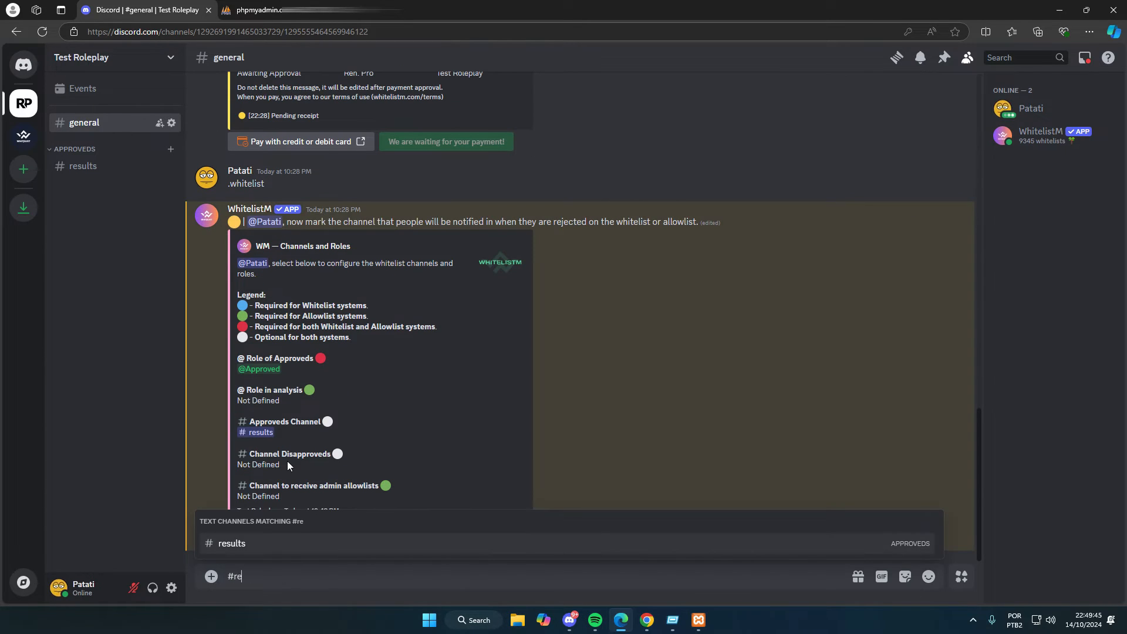
key(Tab)
key(Return)
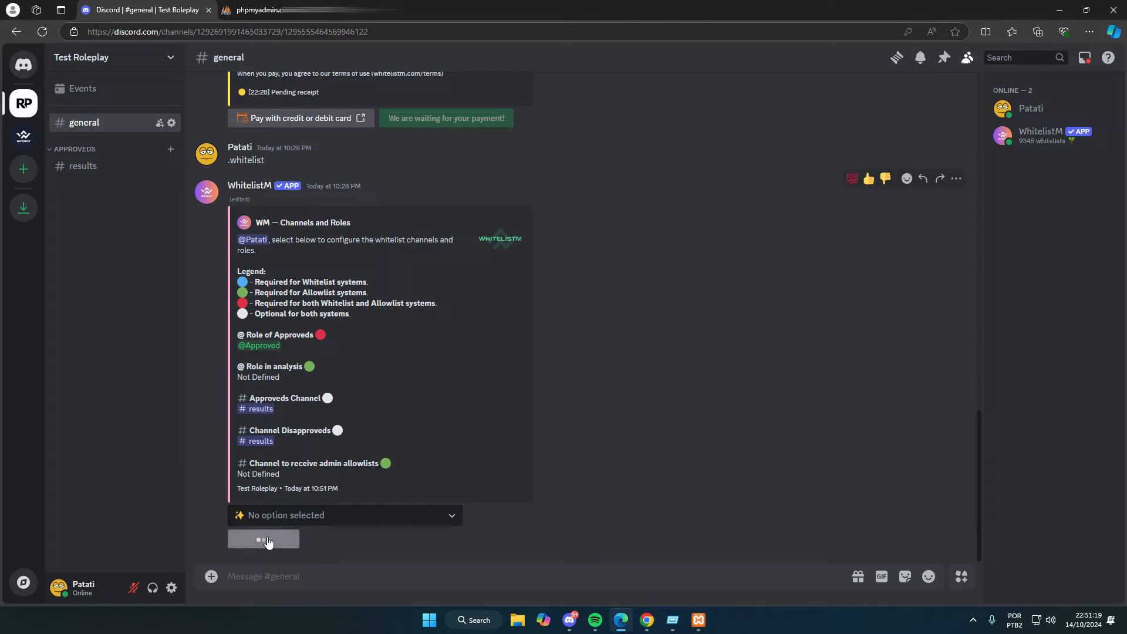
click(263, 538)
- Open the release-without-questions settings and start customizing the release message
click(343, 514)
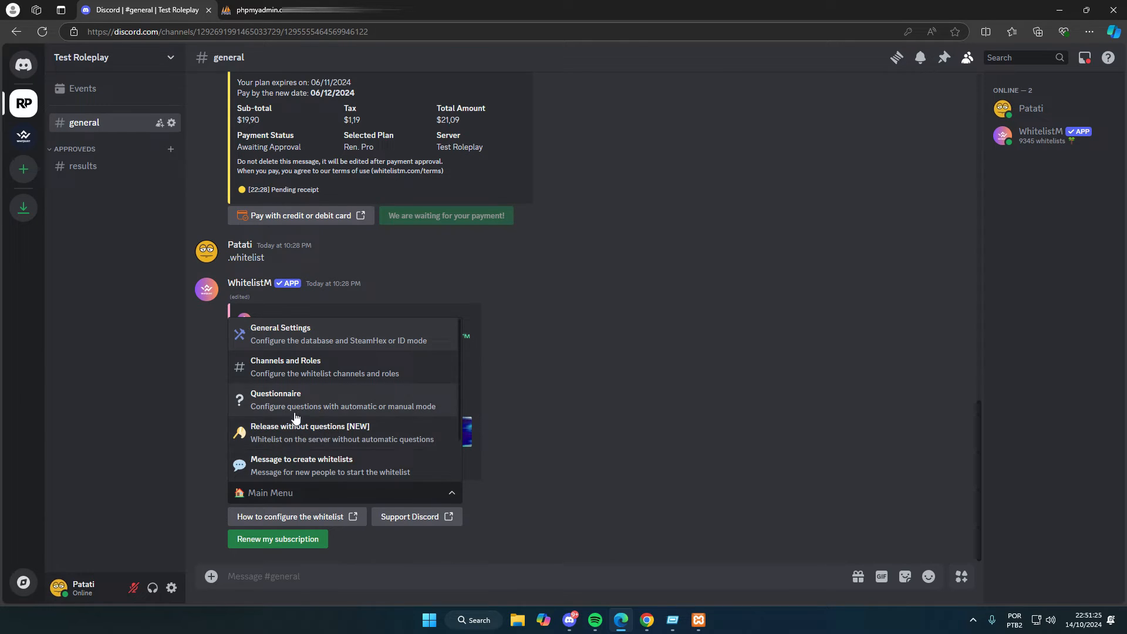
click(284, 439)
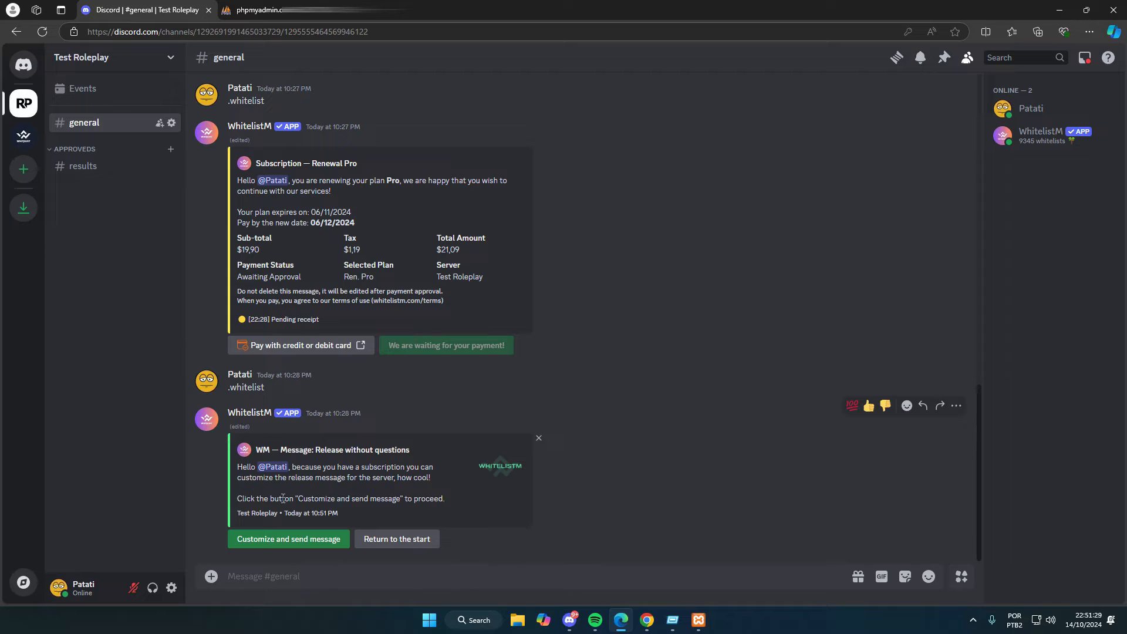
drag(313, 498, 414, 499)
click(438, 498)
click(288, 538)
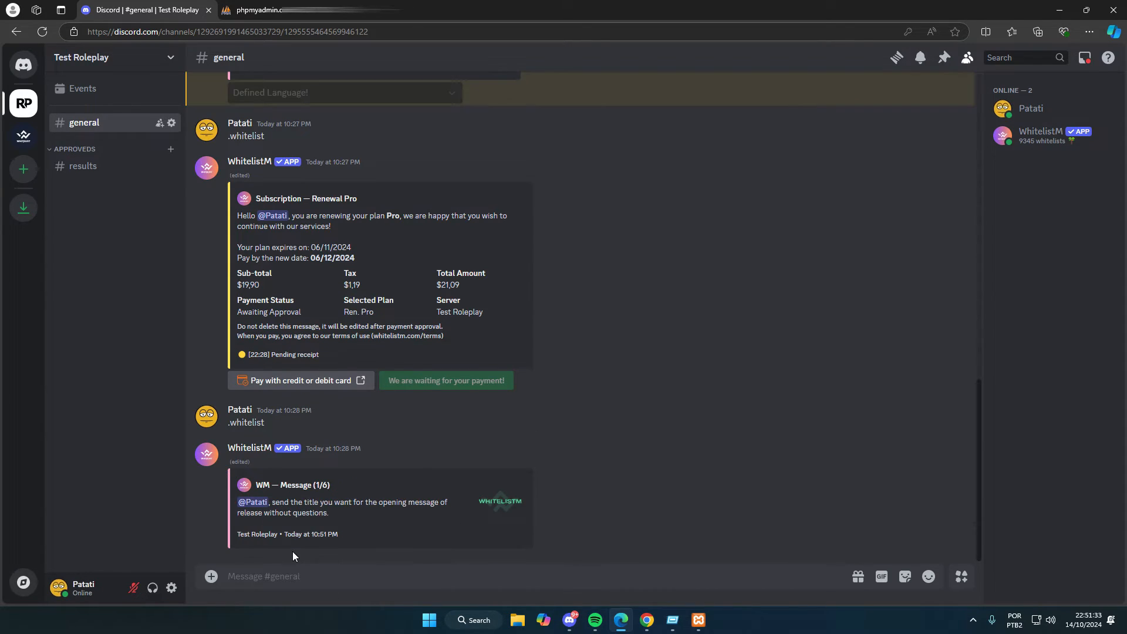
text(titulo)
- Send the title, description, colour #FF0000, no image, button text and #general as the release channel
key(Return)
text(TEST DESCRIPTION)
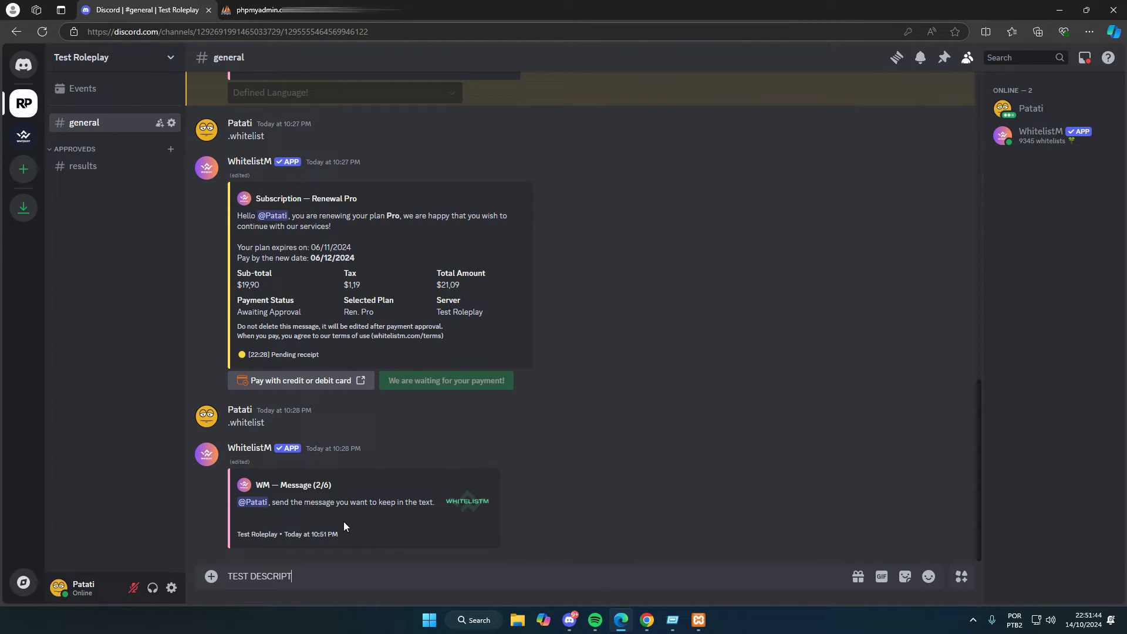
key(Return)
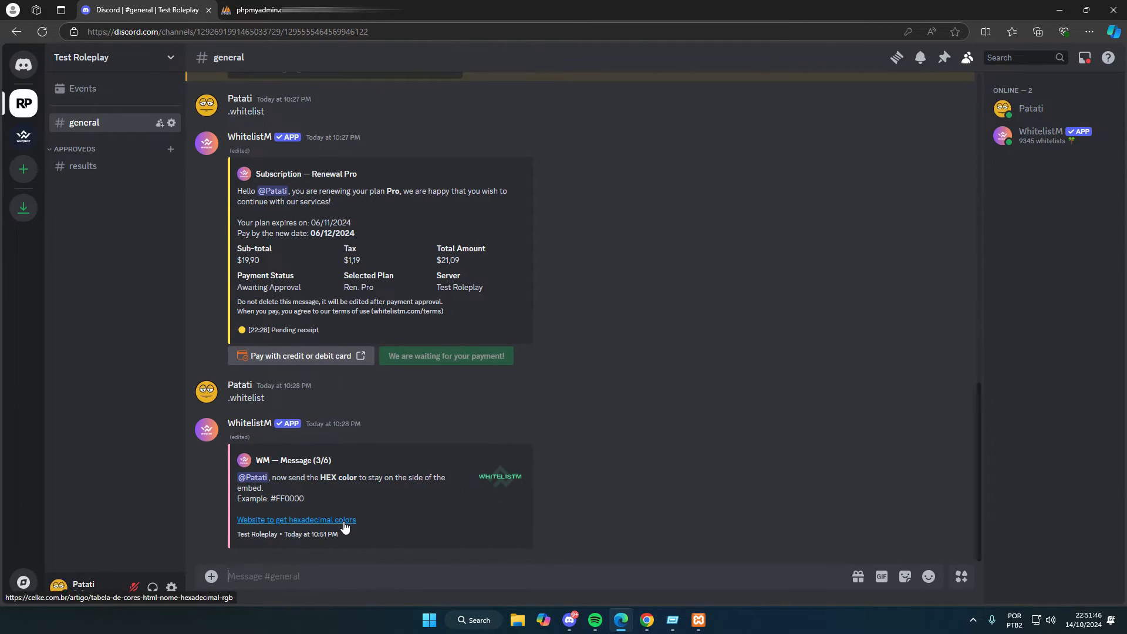
text(#FF0000)
key(Return)
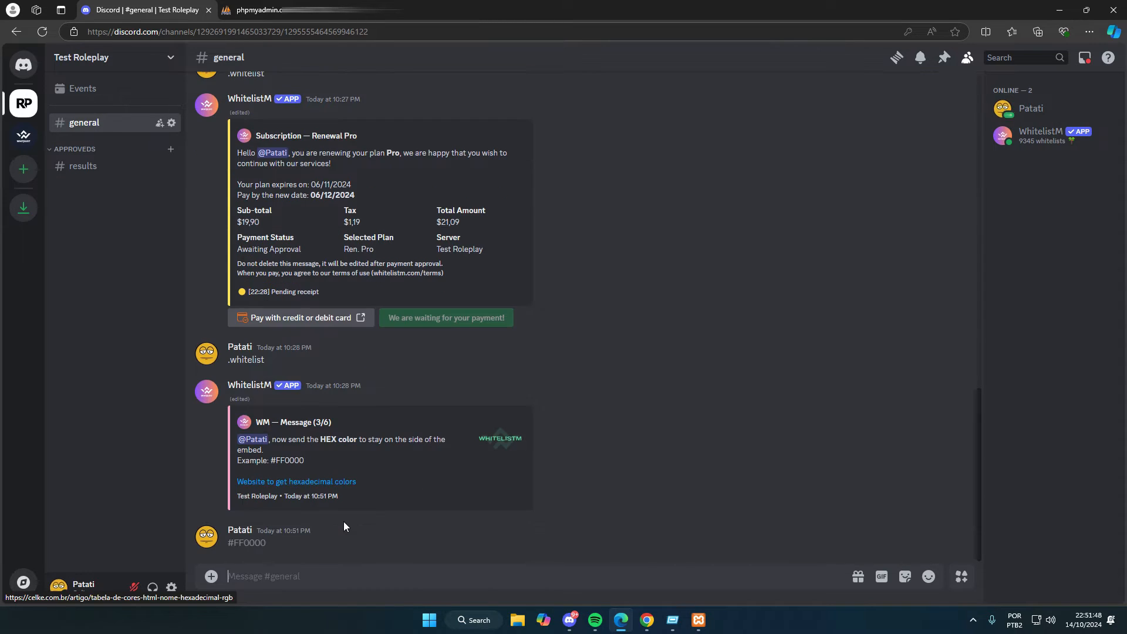
text(none)
key(Return)
text(REALSE ID HERE!)
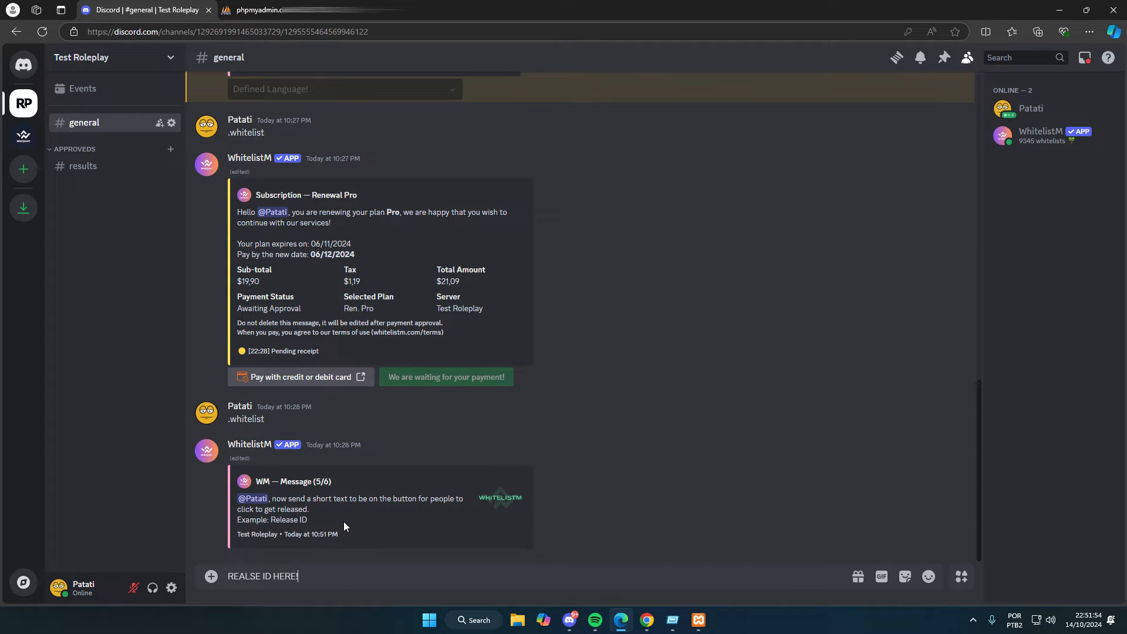
key(Return)
text(#gene)
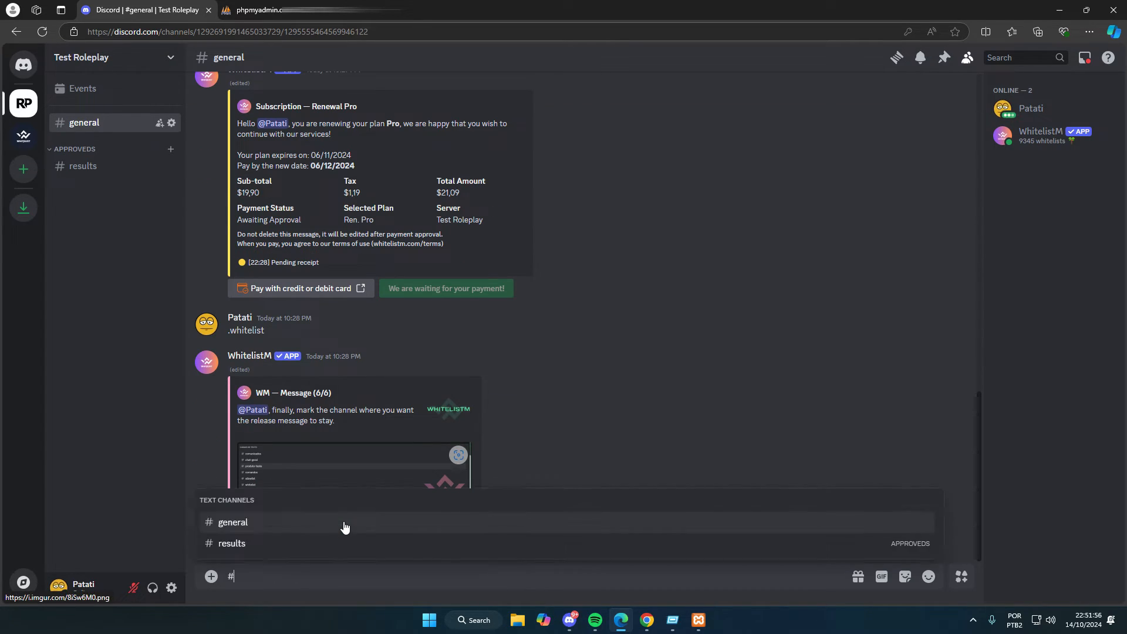
key(Tab)
key(Return)
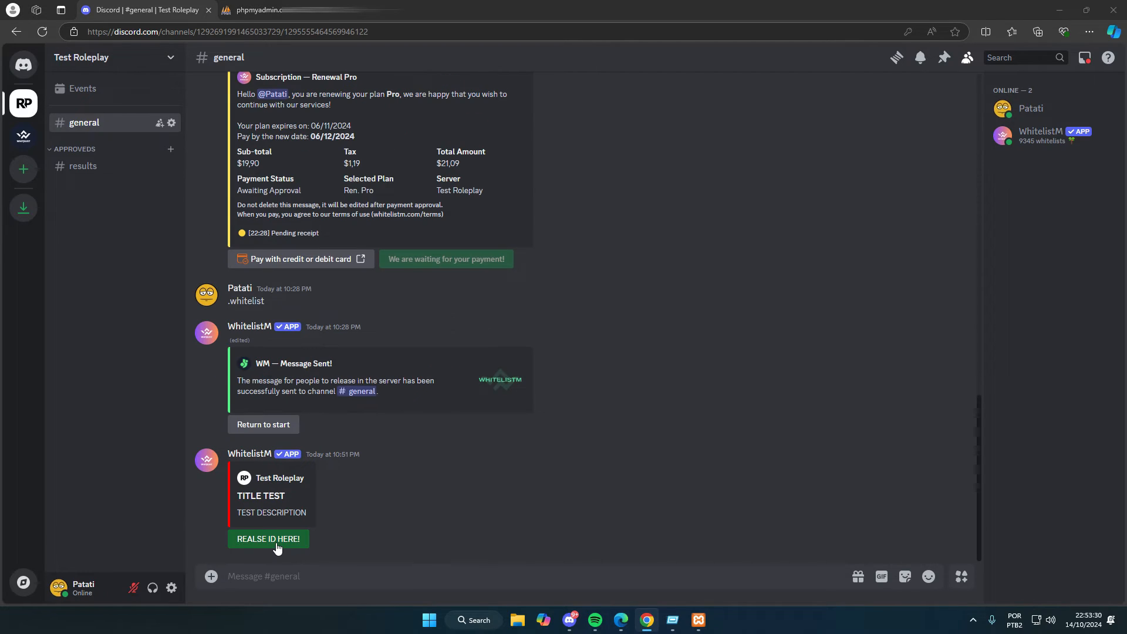
- Submit the release form as TEST NAME with ID 1 and read the approval notice in #results
click(269, 539)
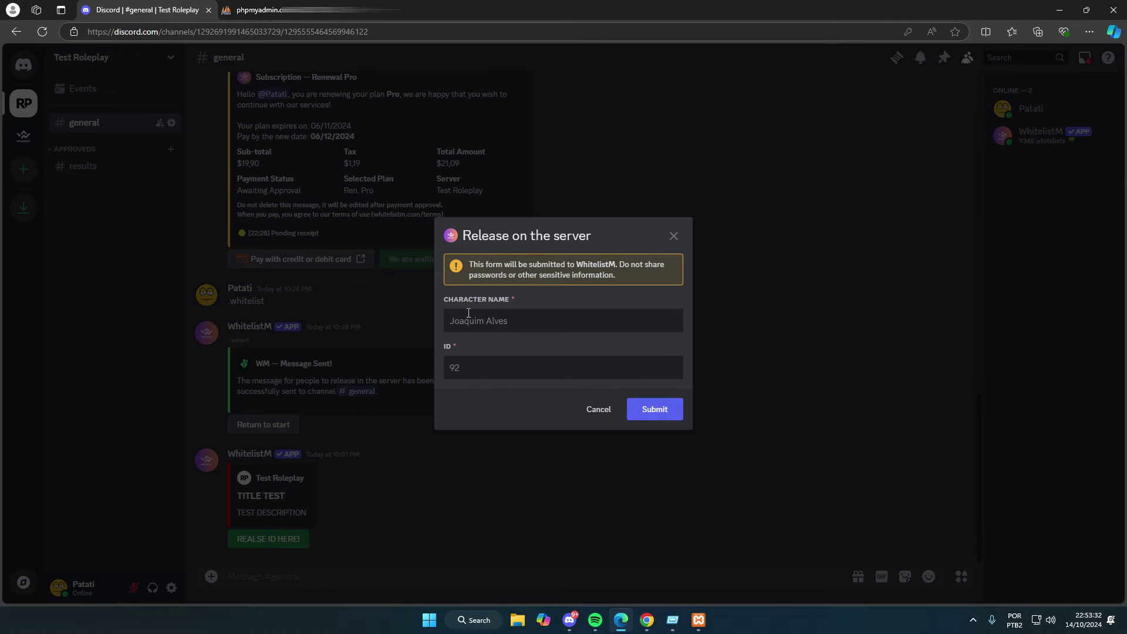
click(469, 320)
text(TEST NAME)
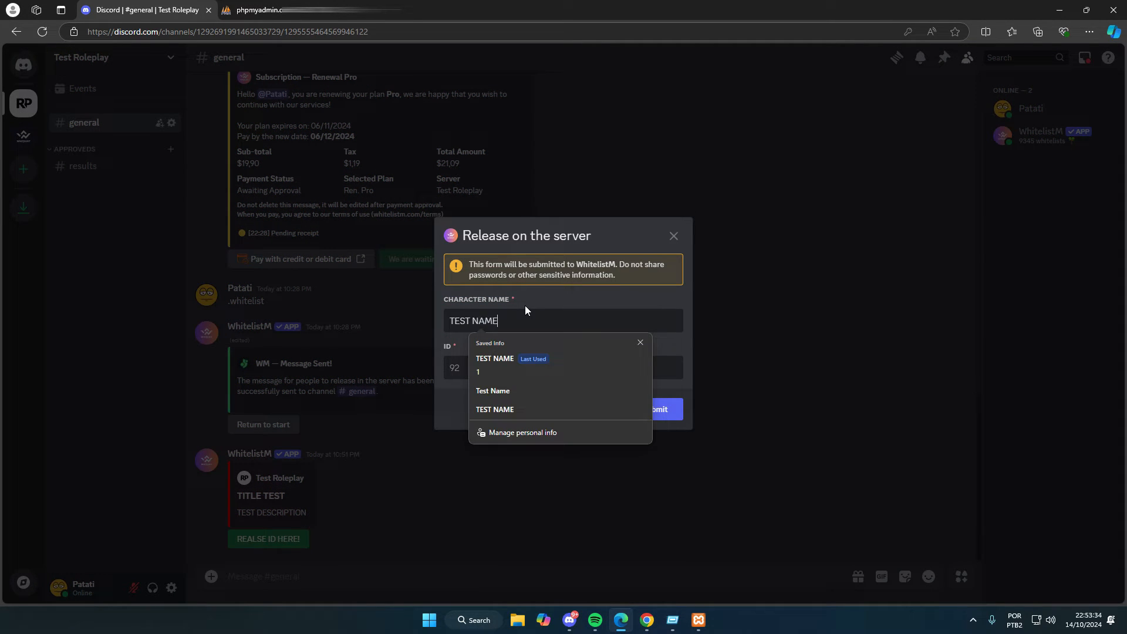
click(454, 366)
text(1)
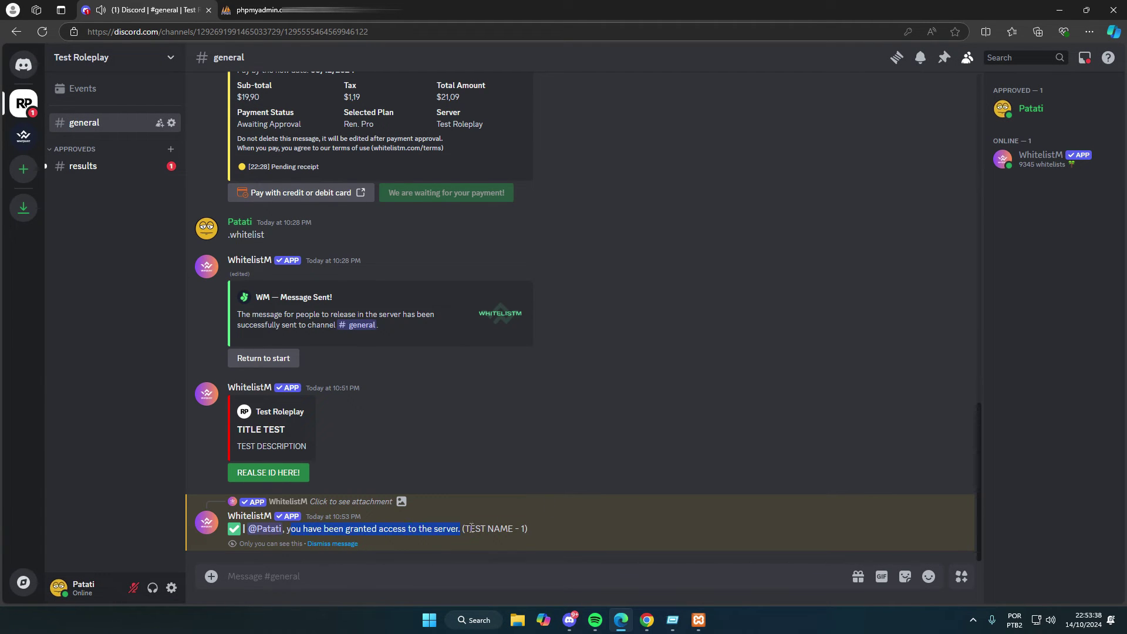
click(83, 165)
drag(243, 542, 534, 542)
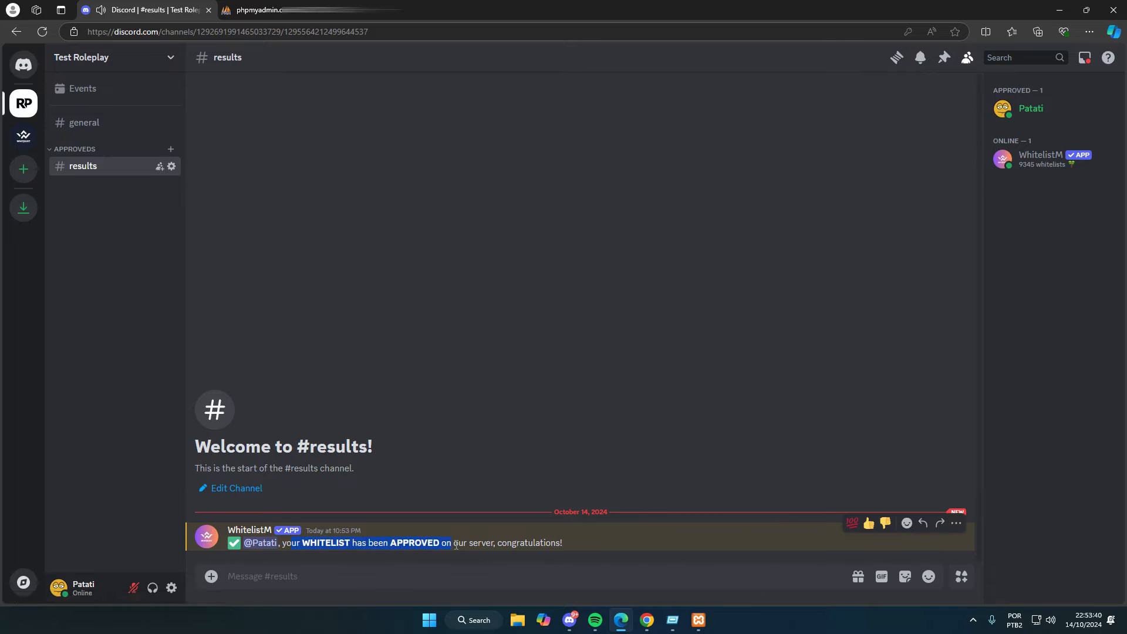
- Refresh the accounts table in phpMyAdmin to confirm Whitelist is 1 for id 1, then return to Discord
click(84, 122)
click(273, 9)
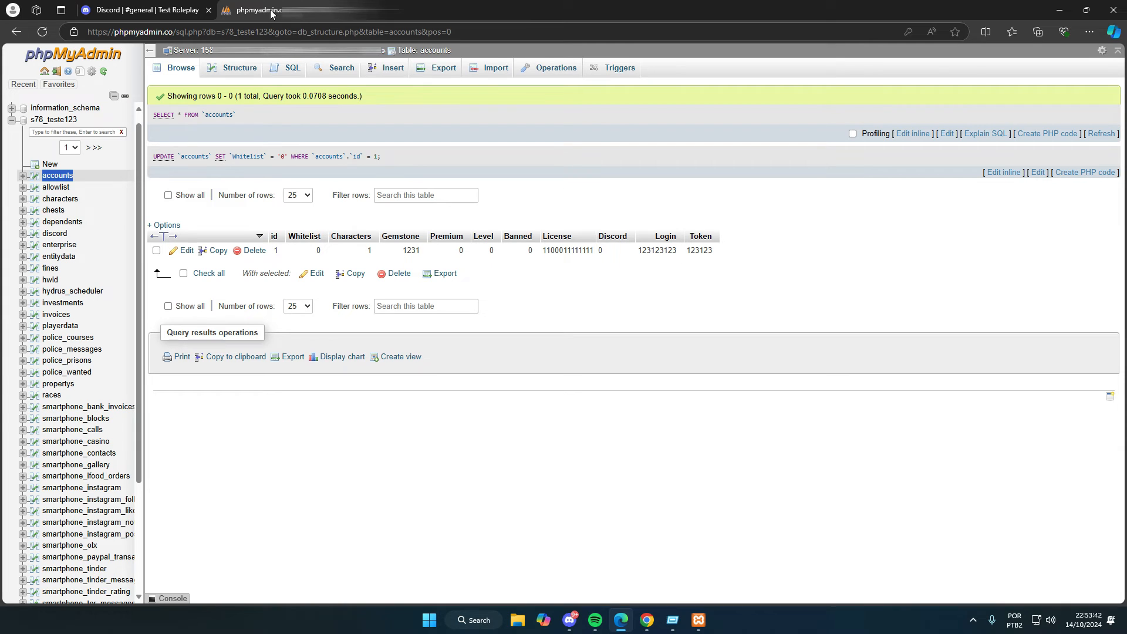
click(304, 236)
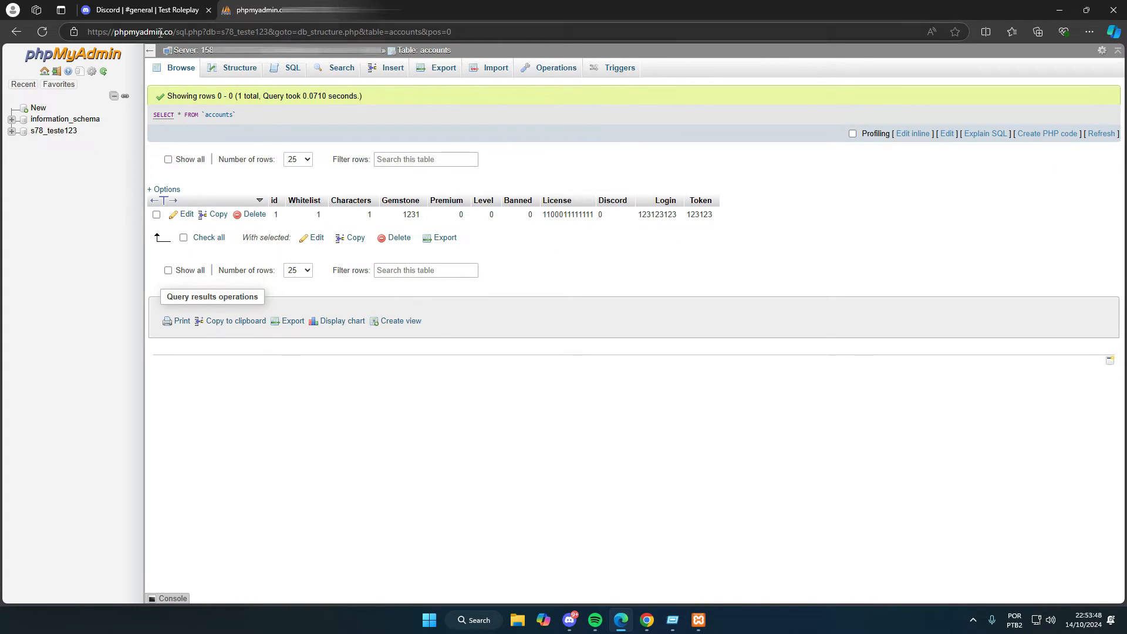
click(146, 10)
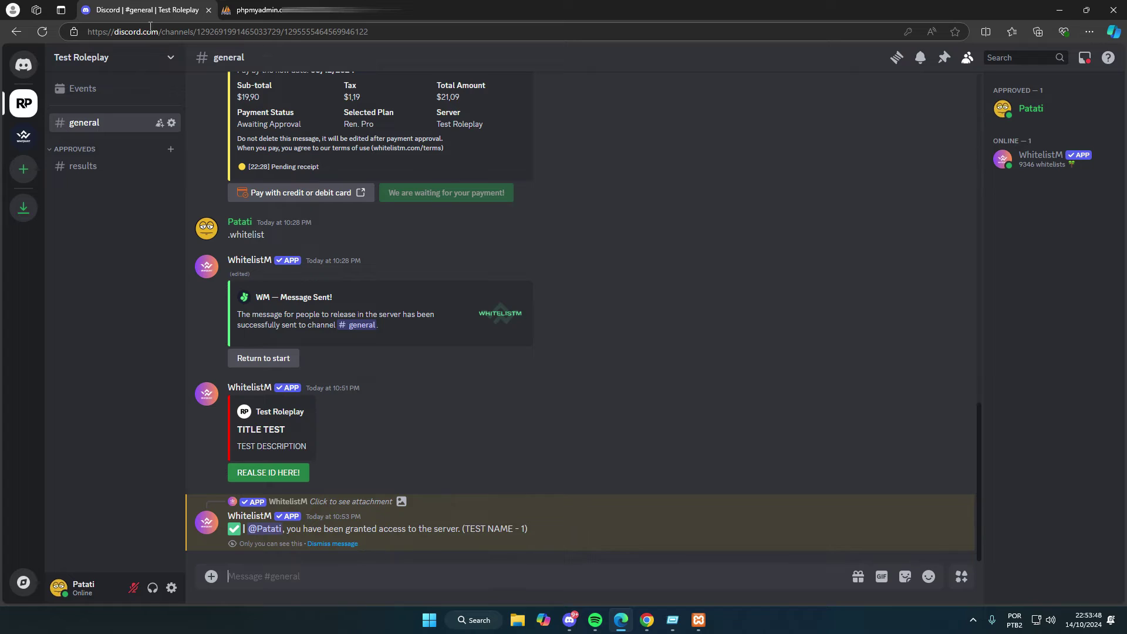
click(1042, 113)
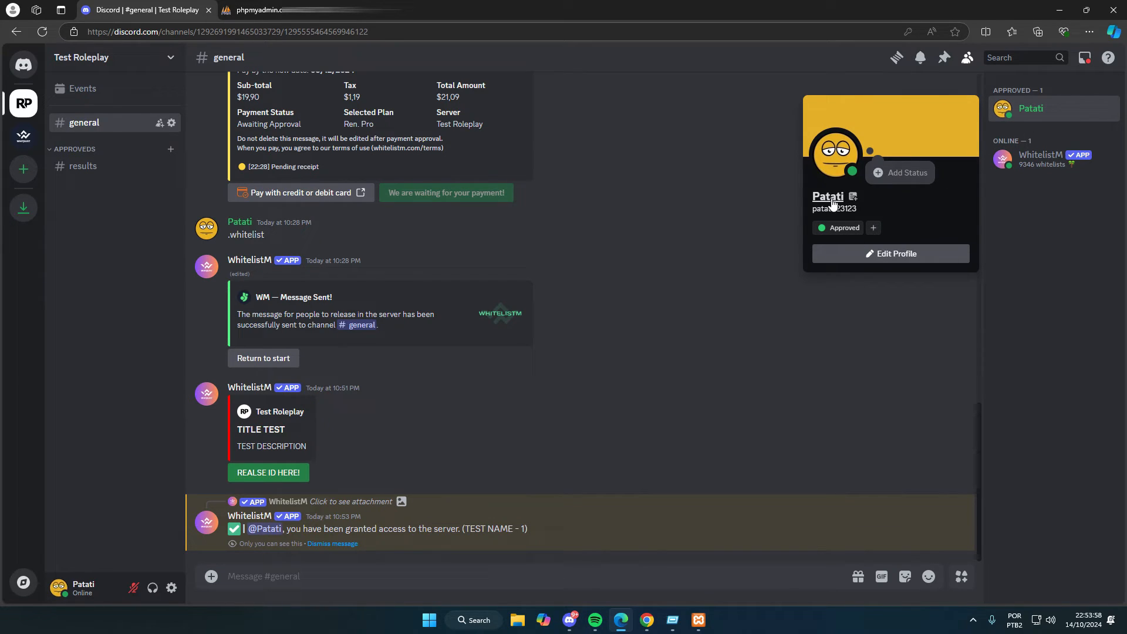
click(727, 271)
mouse_move(427, 403)
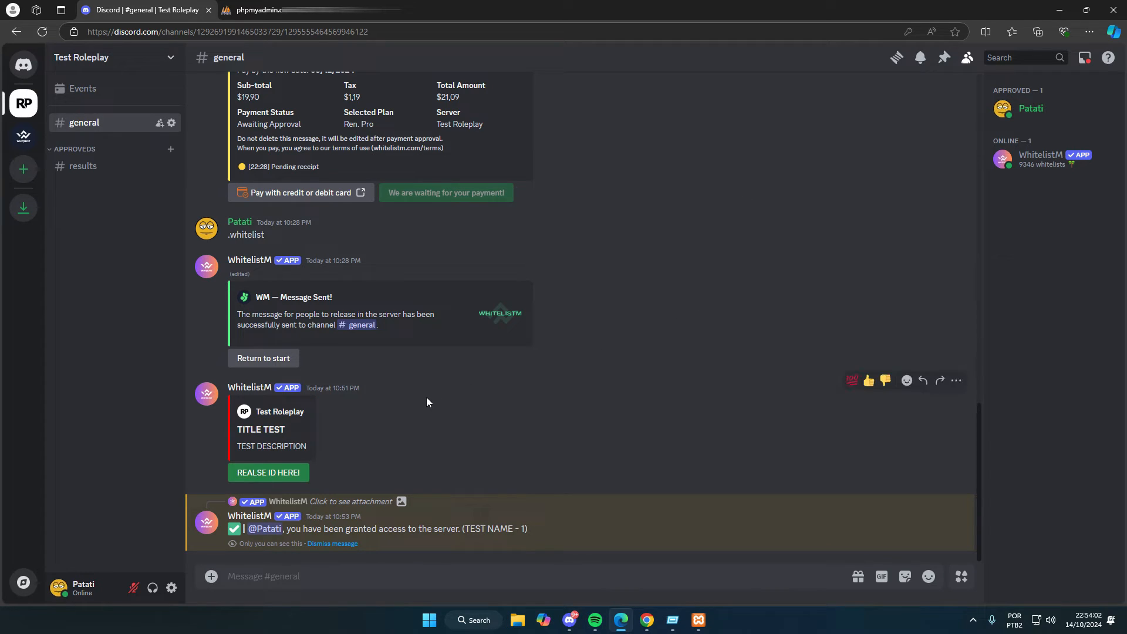
click(331, 543)
- From the main menu choose Questionnaire in Automatic Mode, keep shuffling on, and start creating a question
click(268, 425)
right_click(363, 544)
click(397, 538)
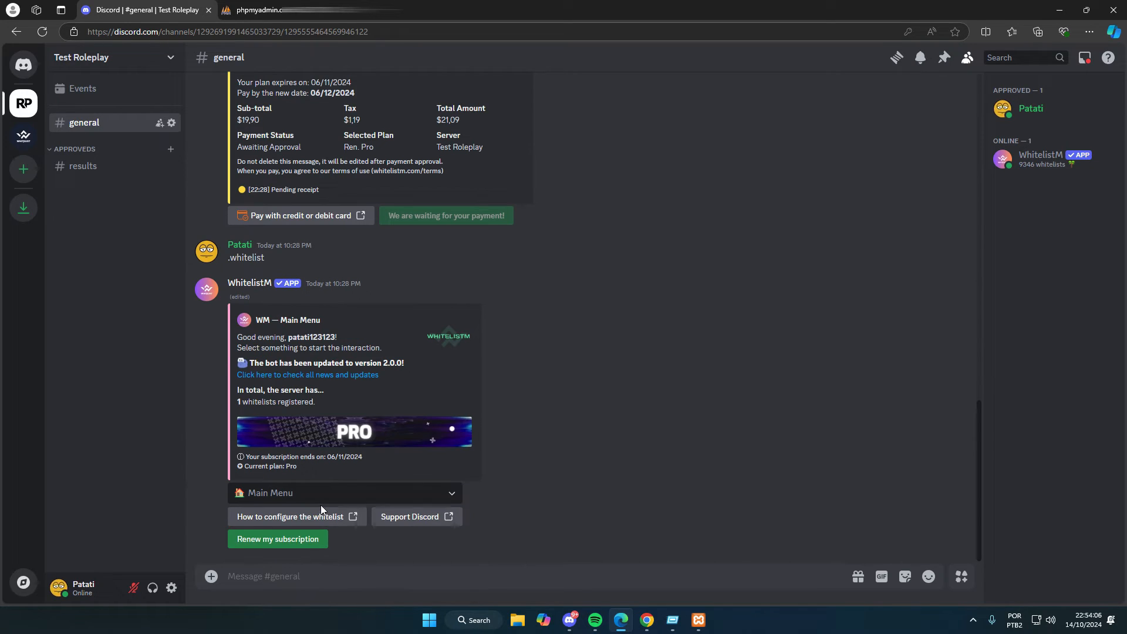
click(320, 505)
click(291, 391)
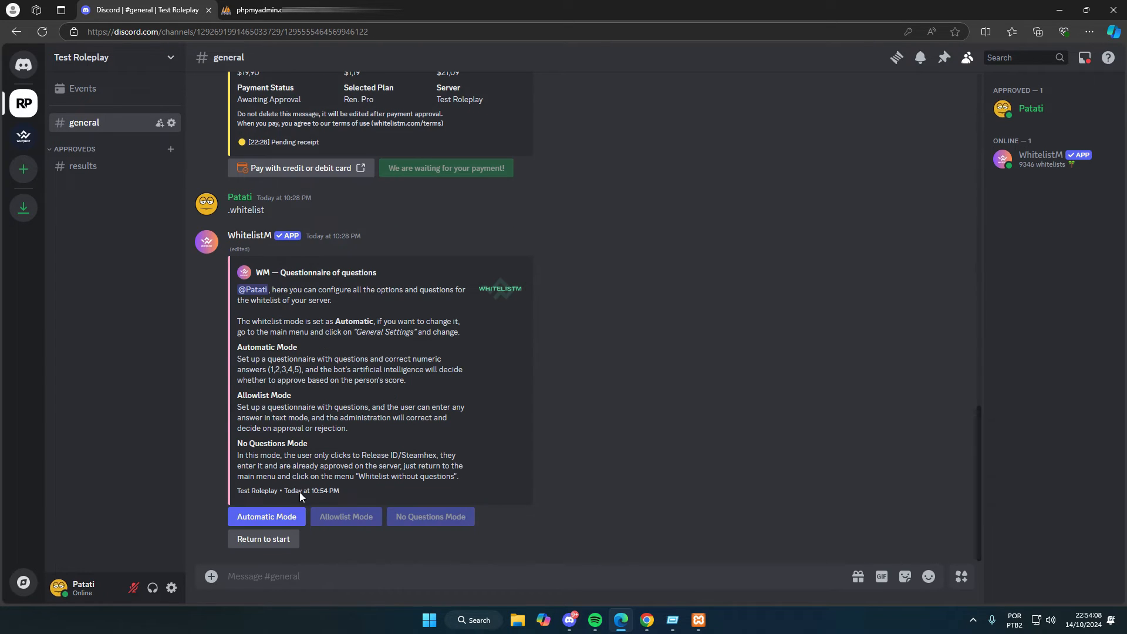
click(260, 517)
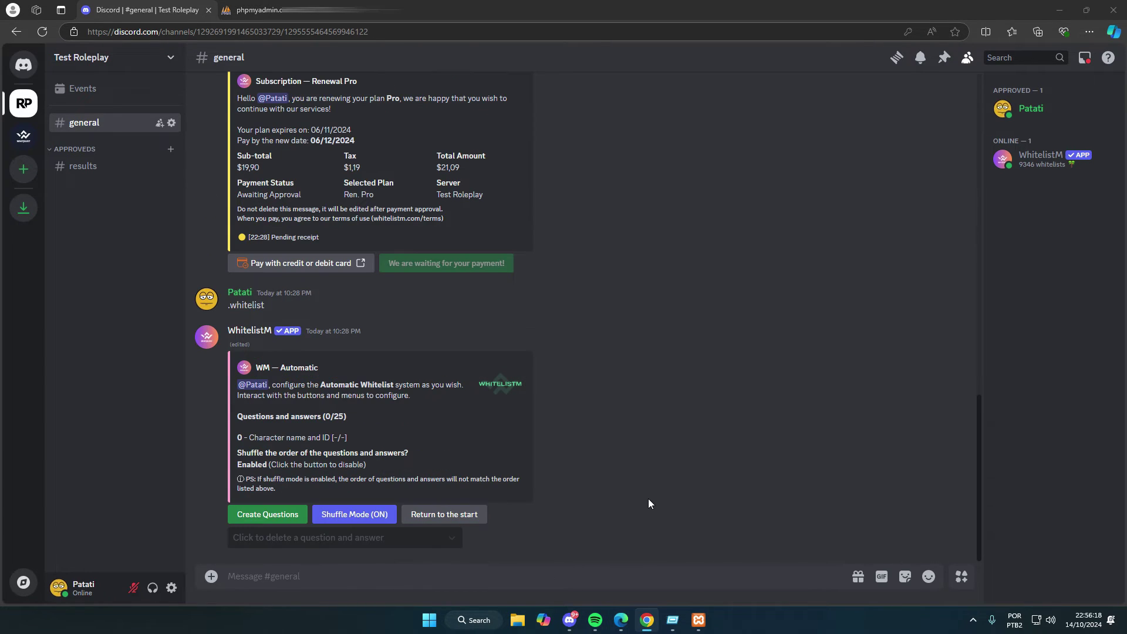
click(351, 515)
click(355, 519)
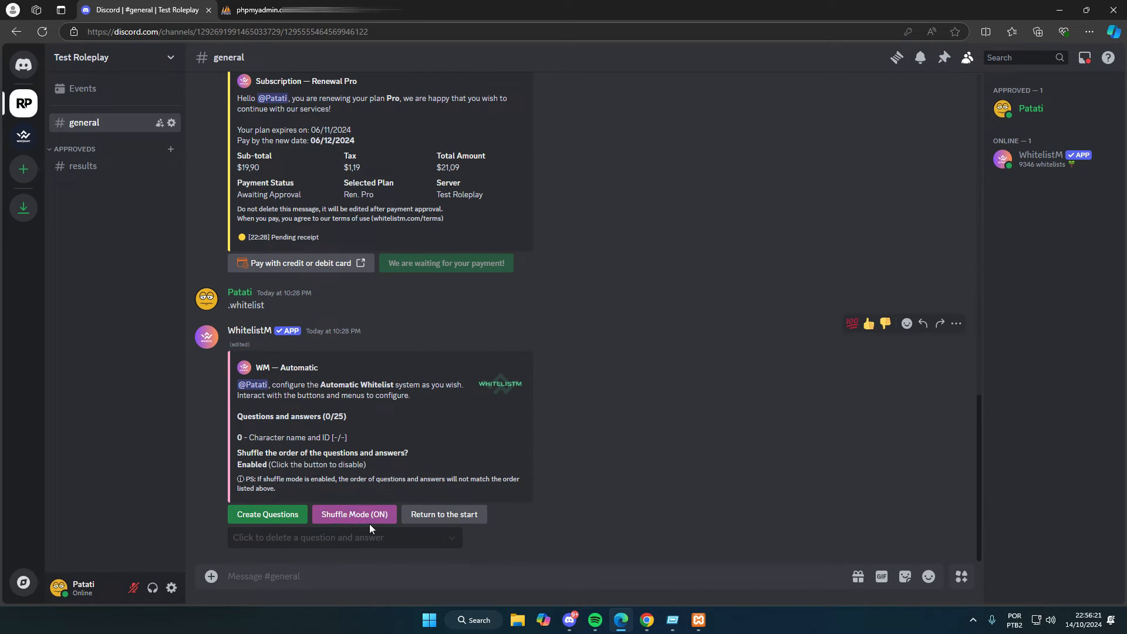
click(265, 516)
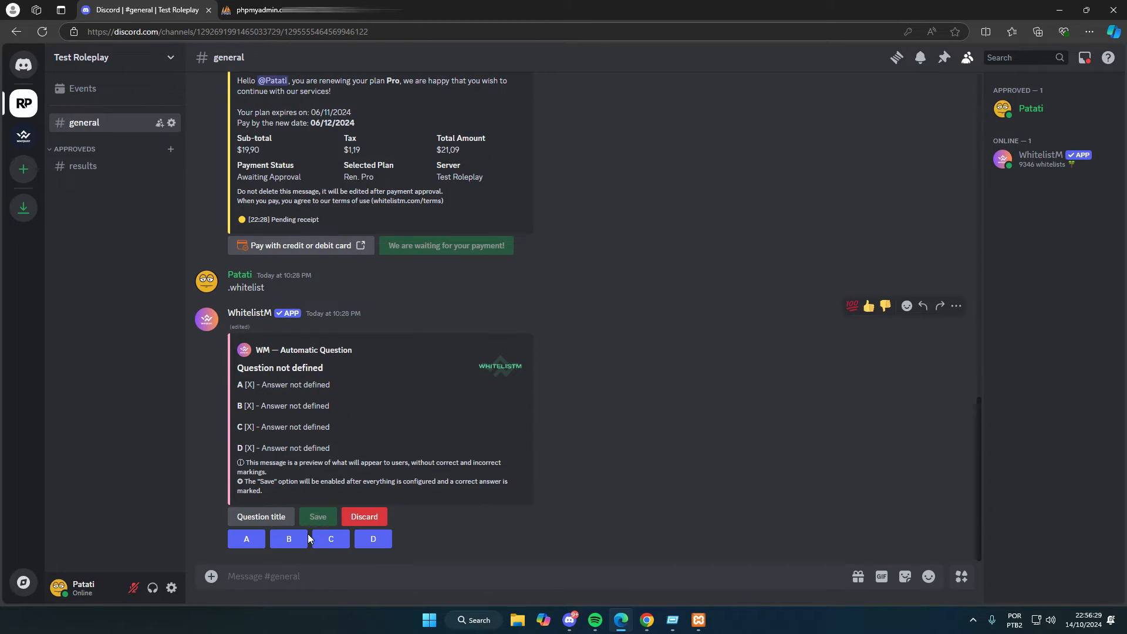
- Title the question WHAT IS VDM? and enter answer A marked as correct
click(262, 515)
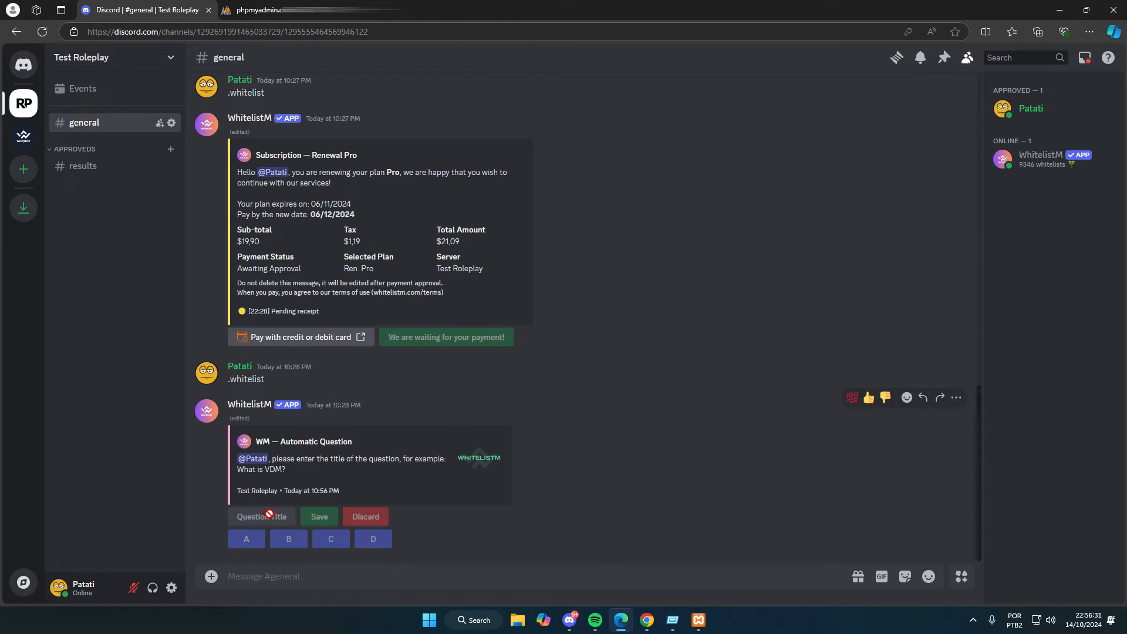
text(WHAT IS VDM?)
key(Return)
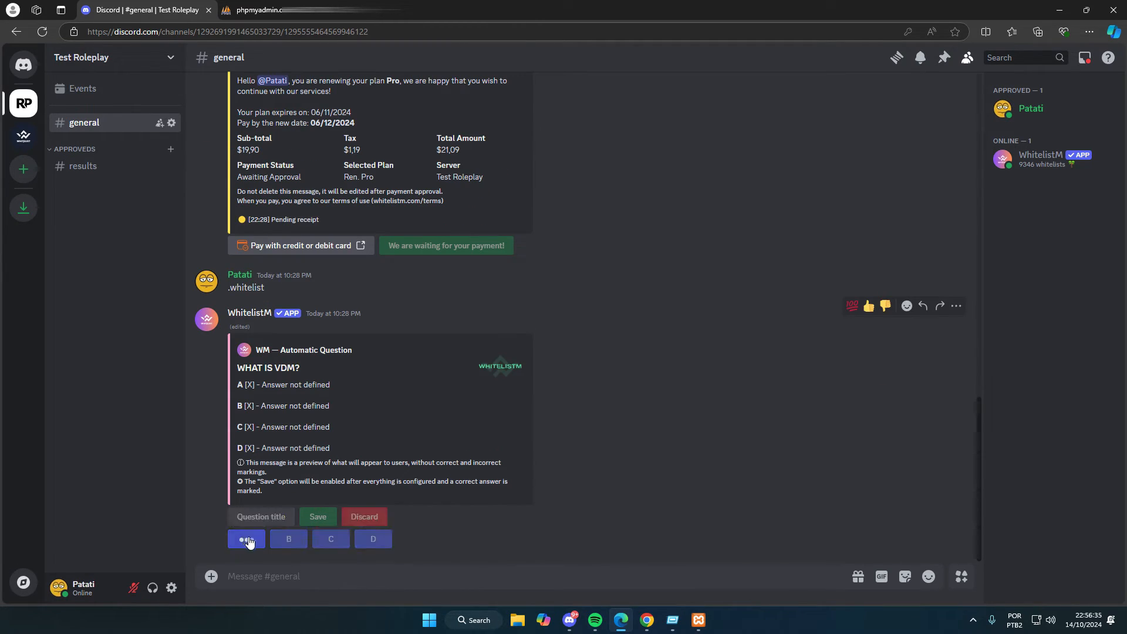
click(246, 538)
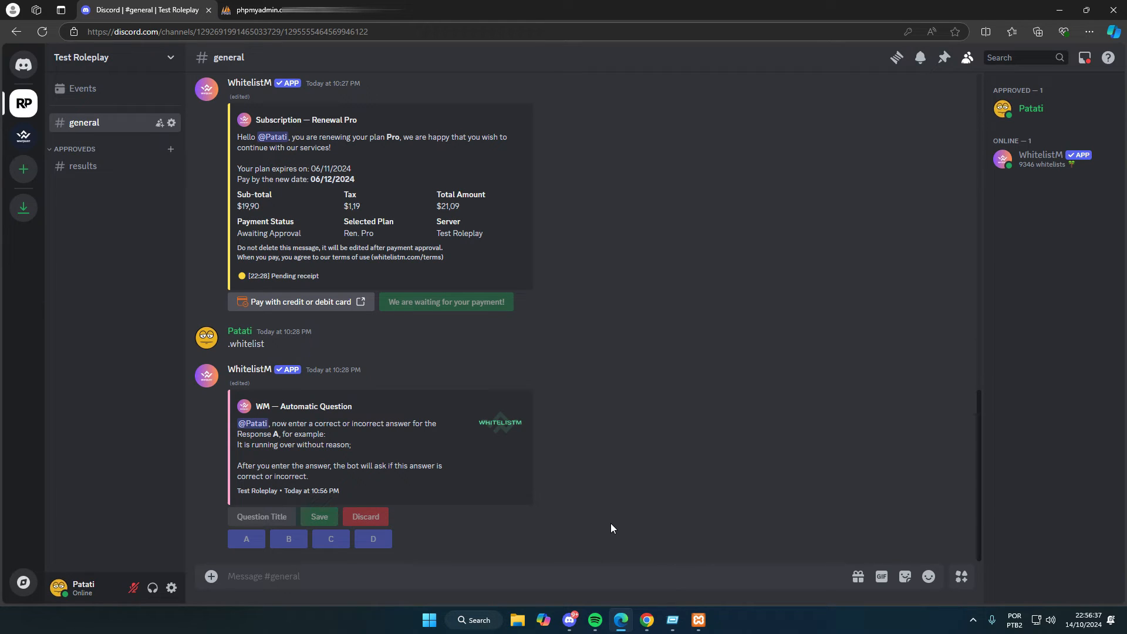
text(RUN OVER FOR NO REASON)
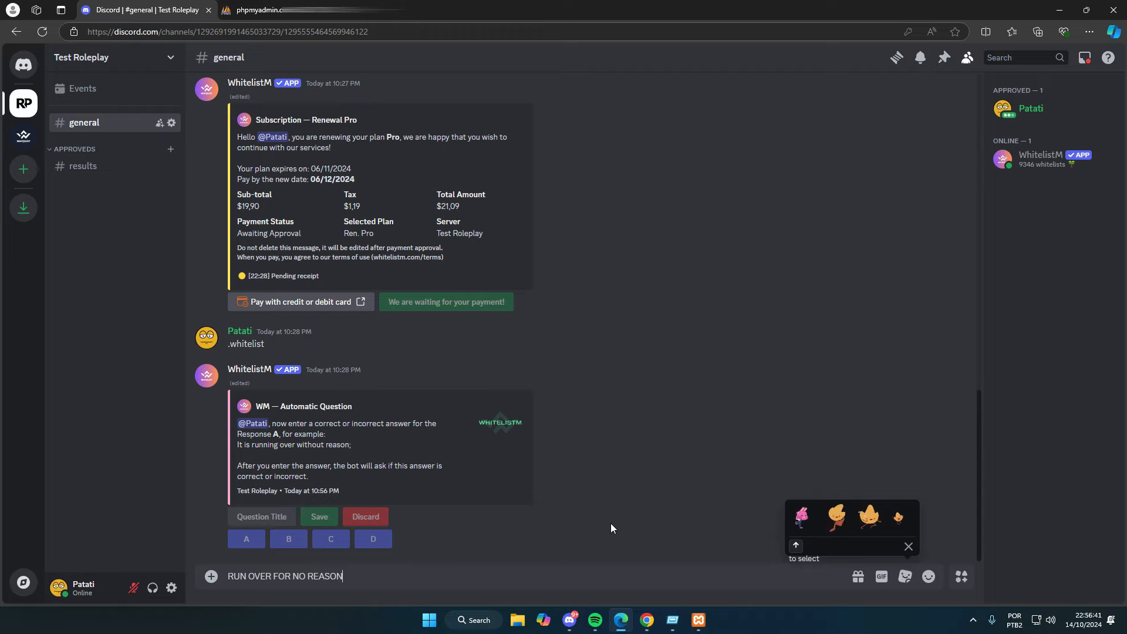
key(Return)
click(250, 538)
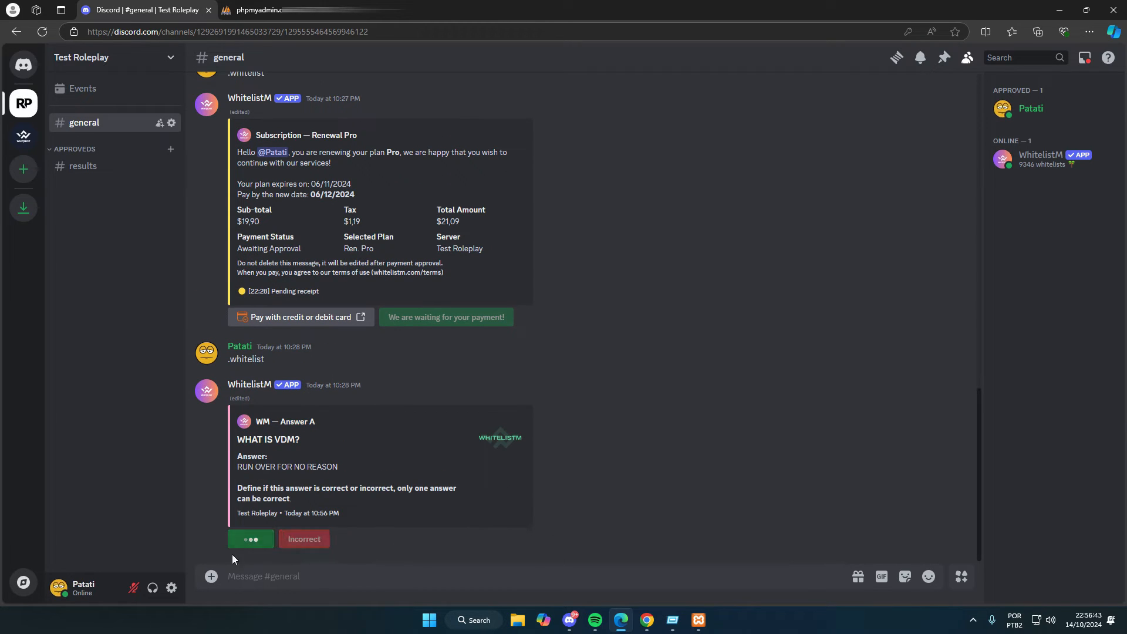
text(TEST 123)
- Enter answers B, C and D marked incorrect, then save the question
key(Return)
click(250, 539)
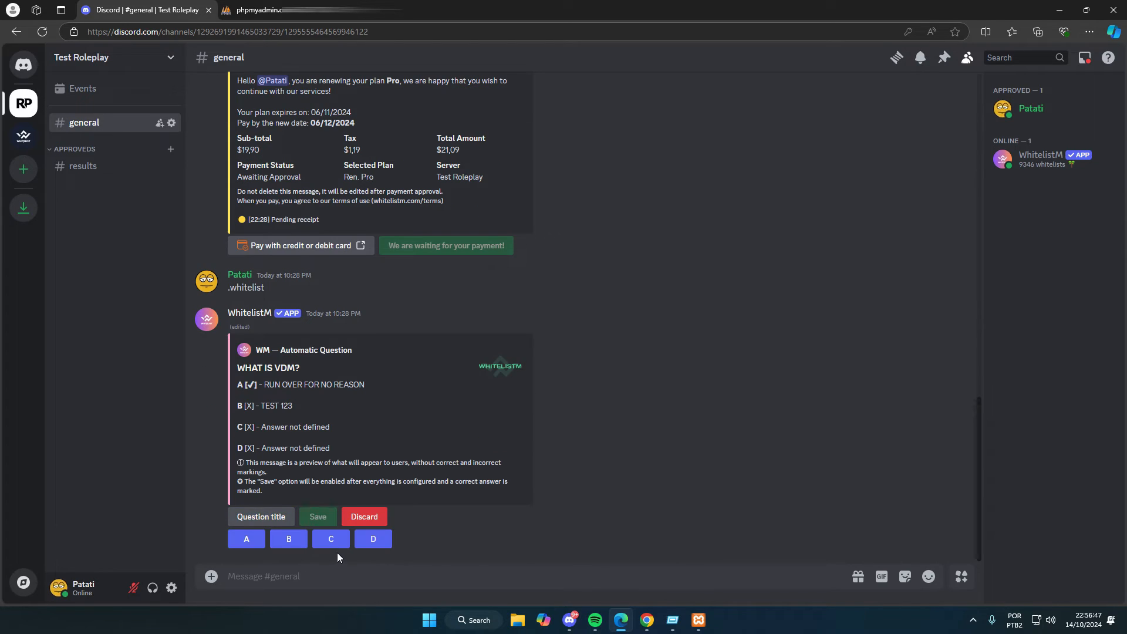
click(330, 538)
text(ASDASDASDASDASDASDASD)
key(Return)
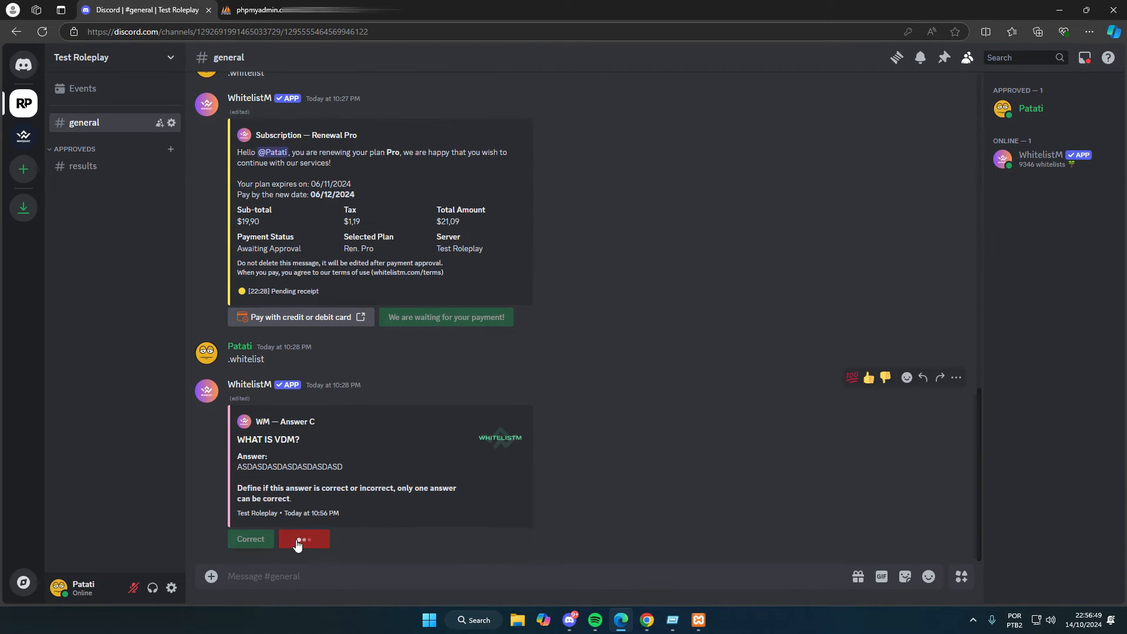
click(301, 541)
text(ASDSDSDSDSD)
key(Return)
click(383, 542)
text(ADSSSSS)
key(Return)
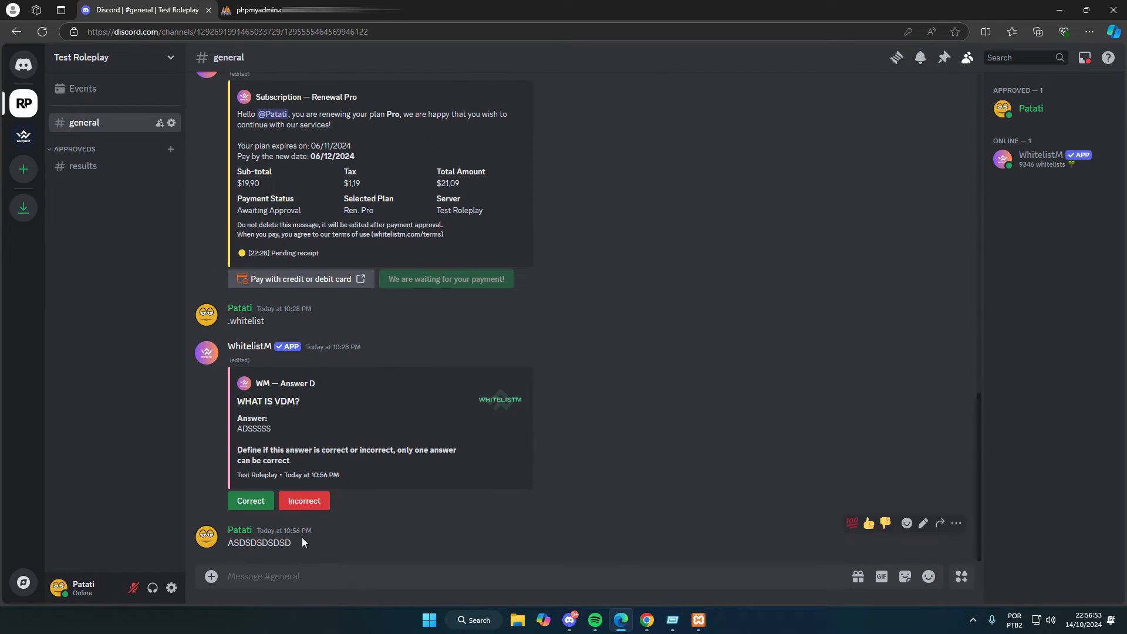
click(304, 540)
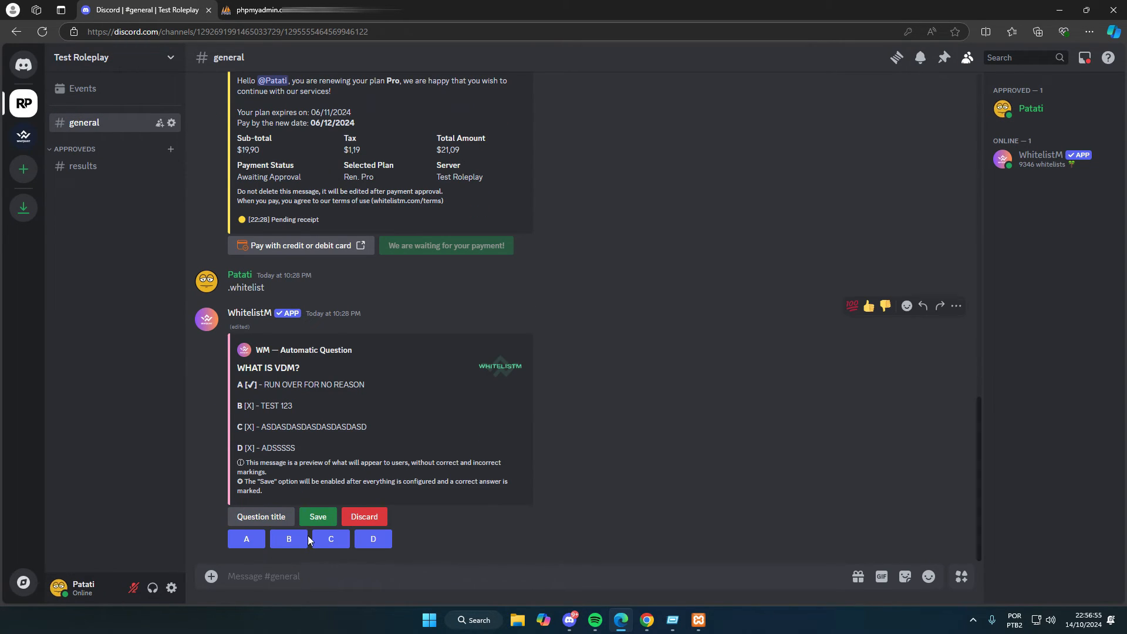
click(318, 516)
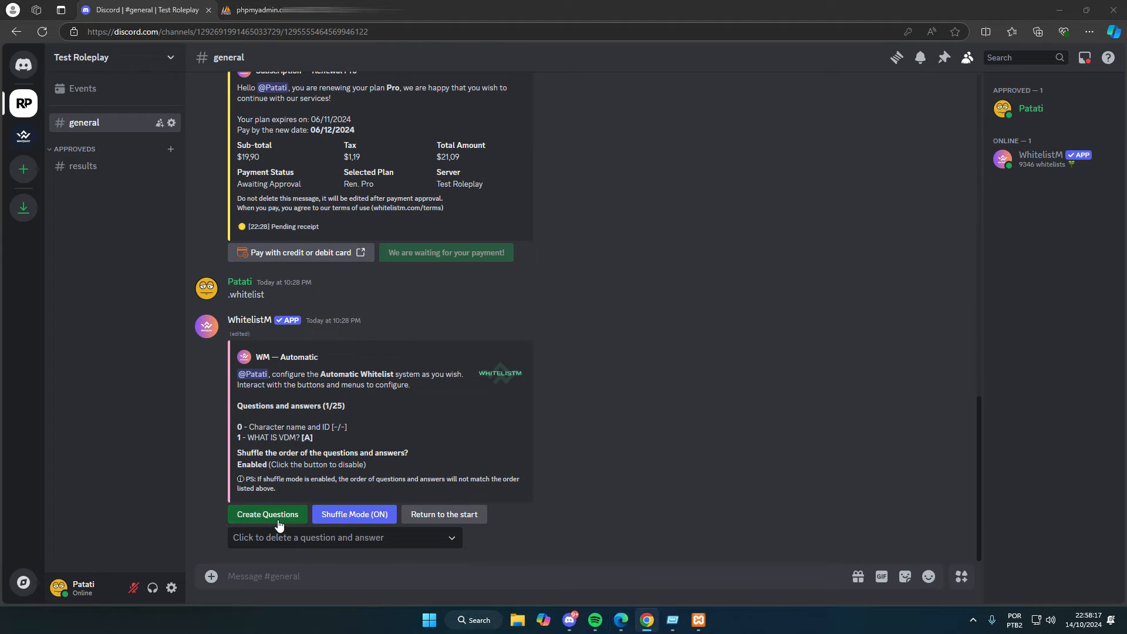
- Create the WHAT IS RDM? question, enter answer A, and enter answer B marked correct
click(268, 514)
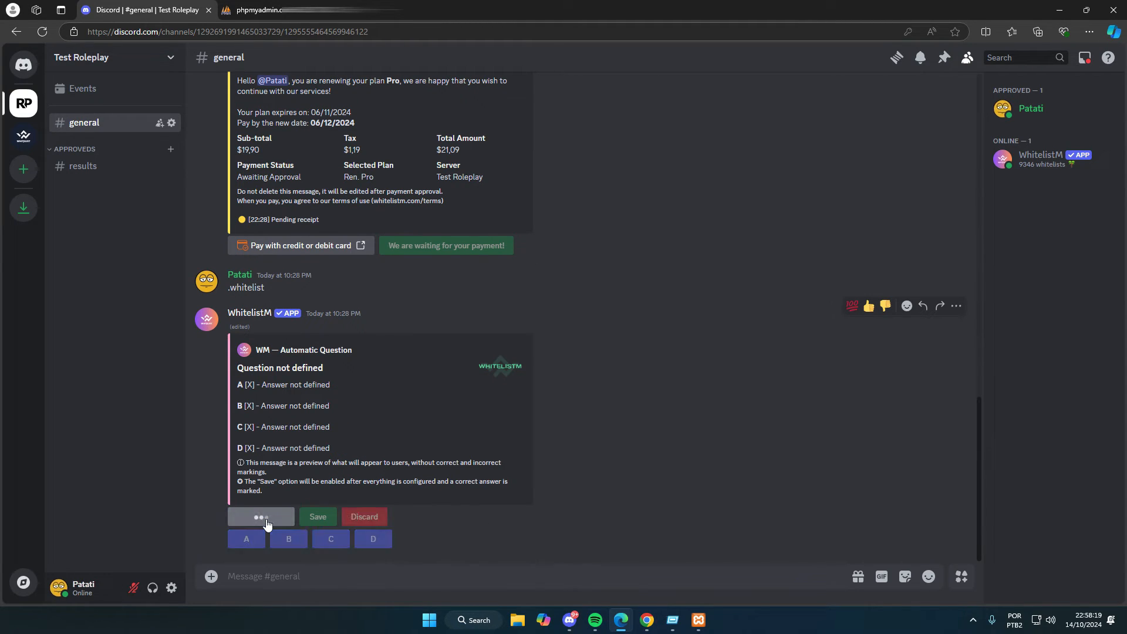
click(262, 516)
text(w)
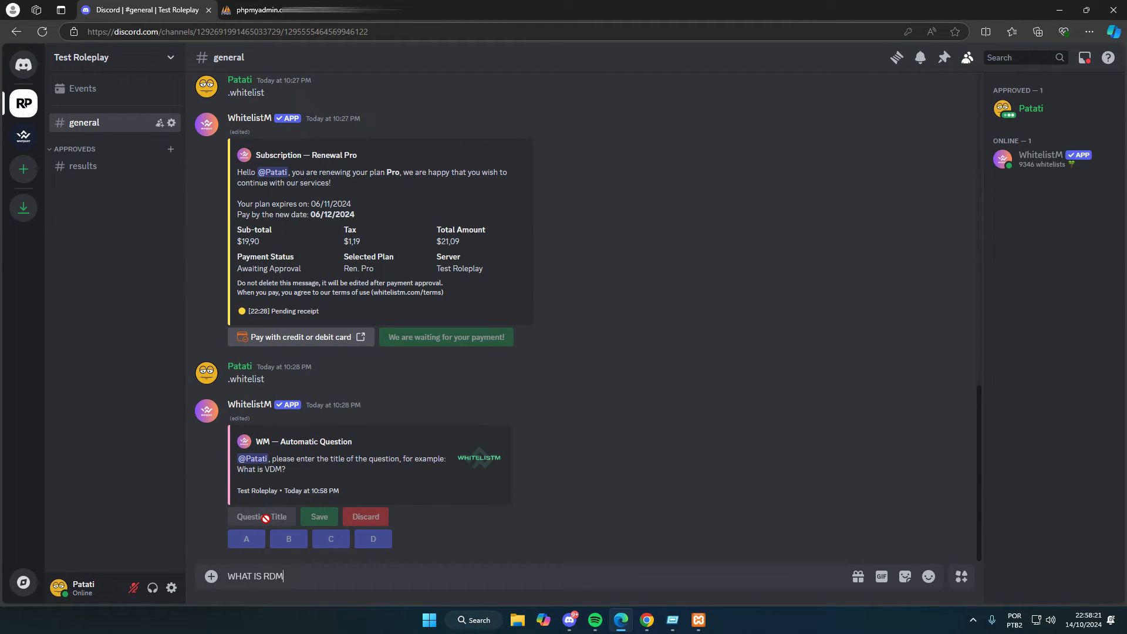
key(Return)
click(246, 538)
text(asdasdasasdasdasdasdasdasd)
key(Return)
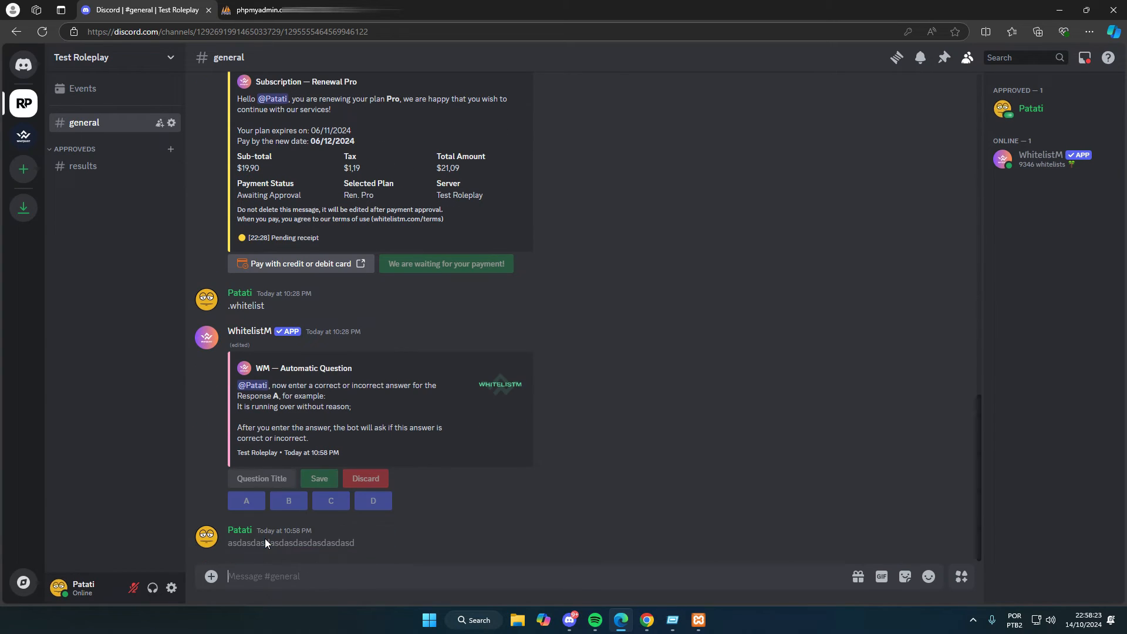
click(300, 536)
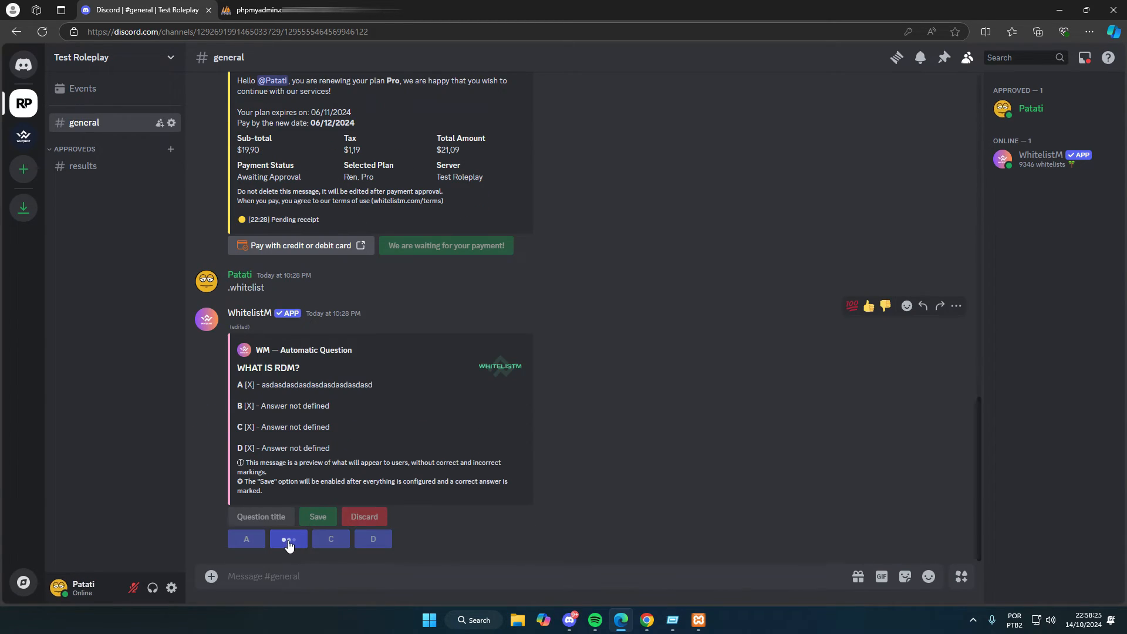
text(KILLING SOMEONE FOR NO REASON)
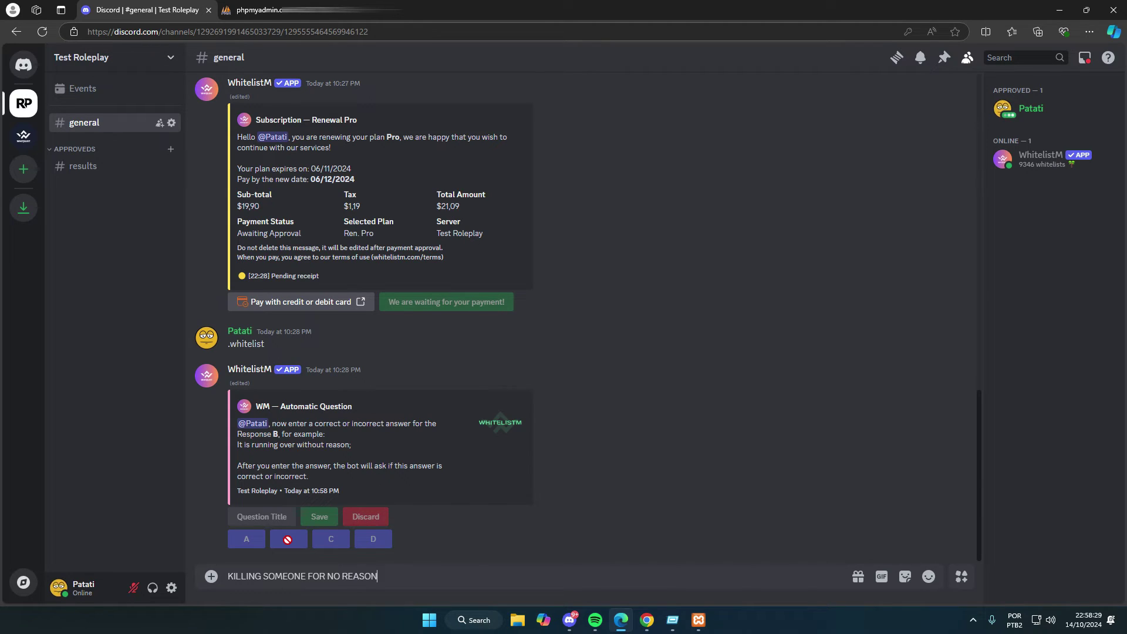
key(Return)
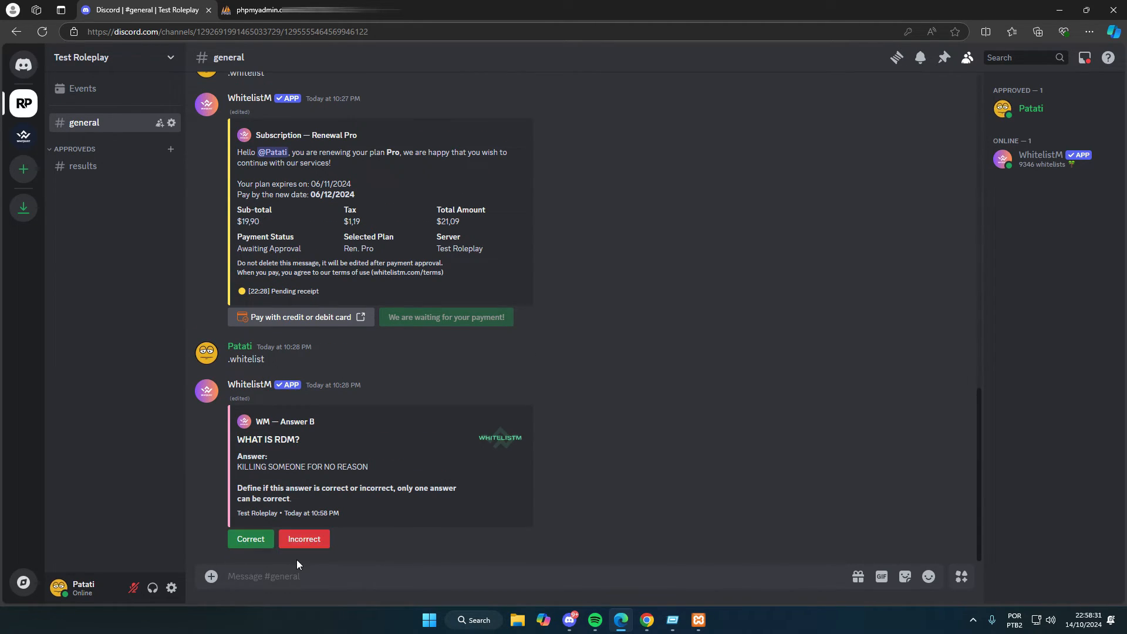
click(245, 539)
- Enter answers C and D marked incorrect and save the WHAT IS RDM? question
click(330, 539)
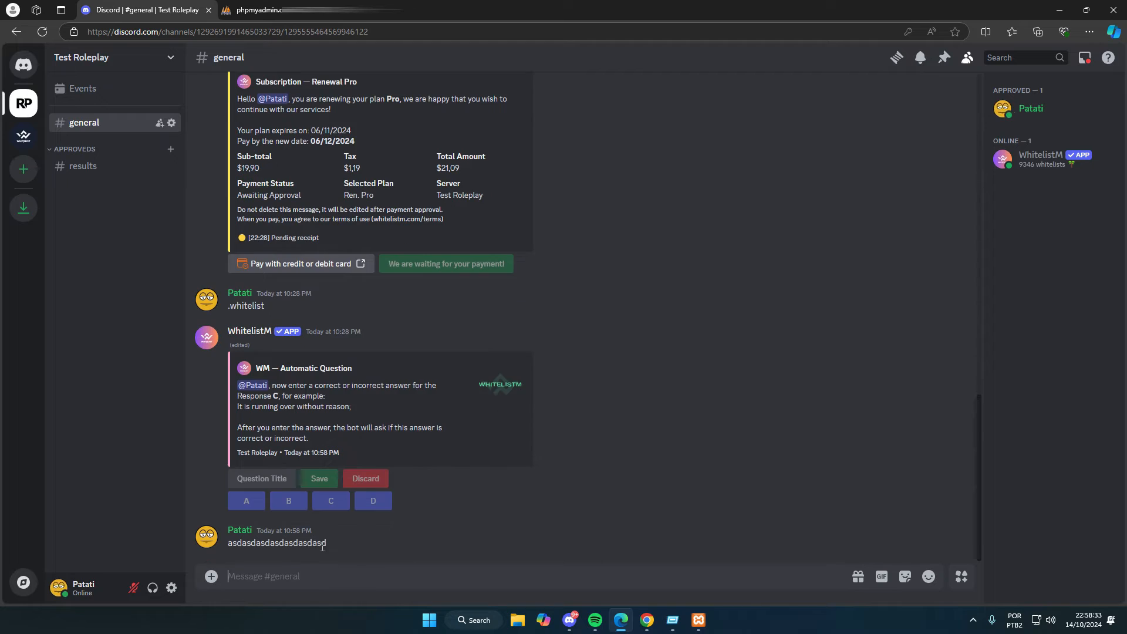
click(313, 546)
click(373, 538)
text(asdasdasdasdasdasdasdasd)
key(Return)
click(310, 543)
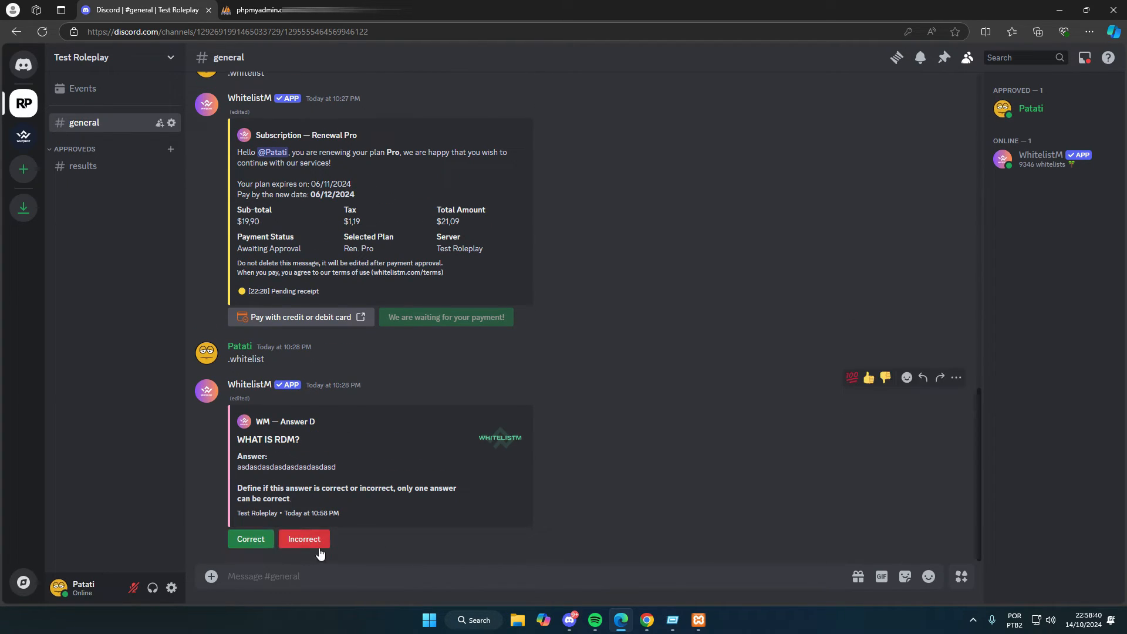
click(318, 519)
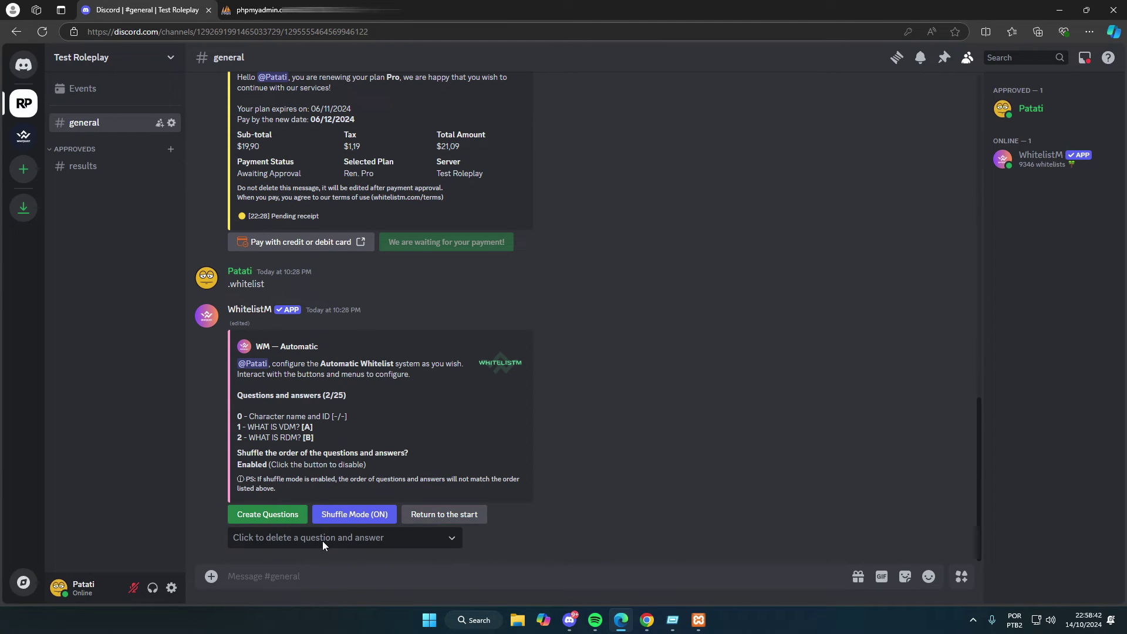
- From the bot's main menu, choose 'Message to create whitelists' and start customizing the release message
click(444, 514)
click(344, 492)
scroll(309, 470, down, 2)
click(300, 409)
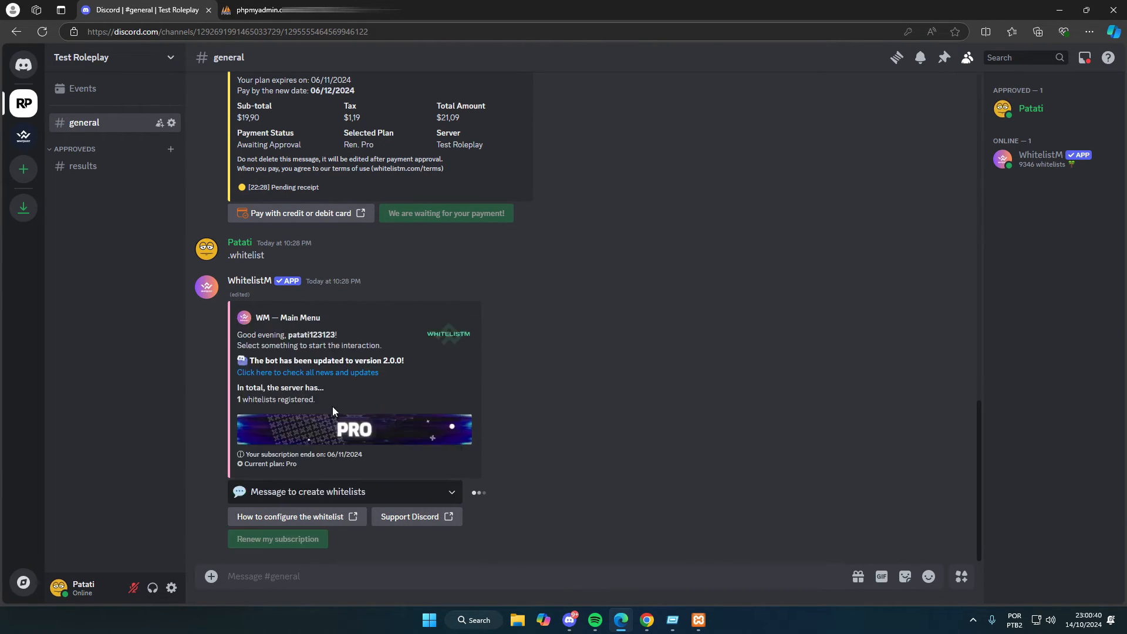
drag(270, 498, 365, 499)
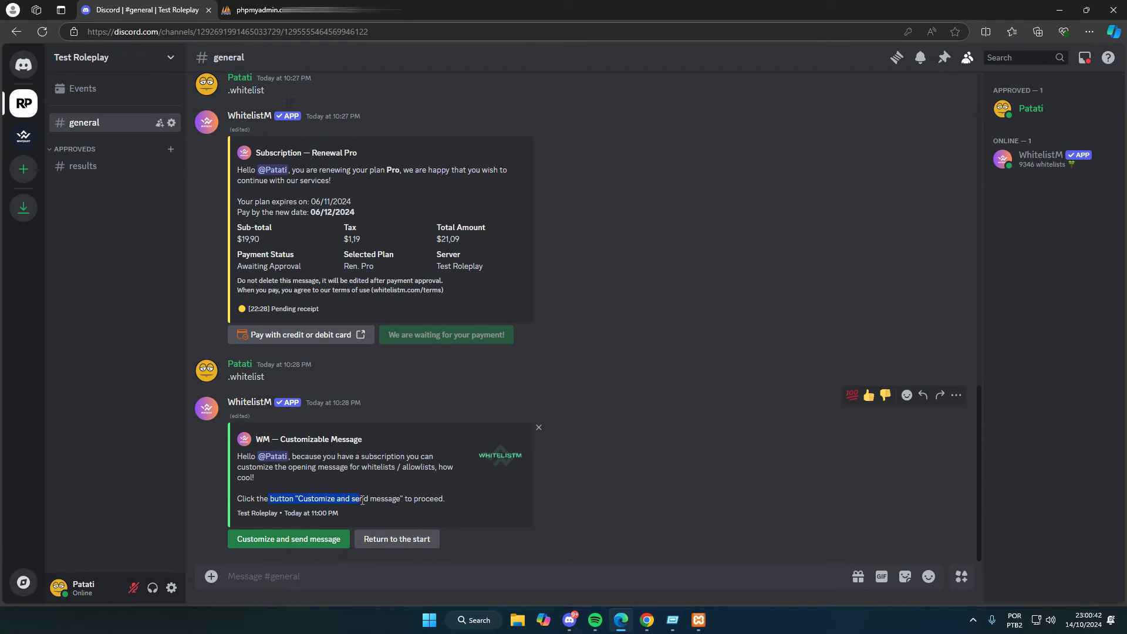
click(296, 539)
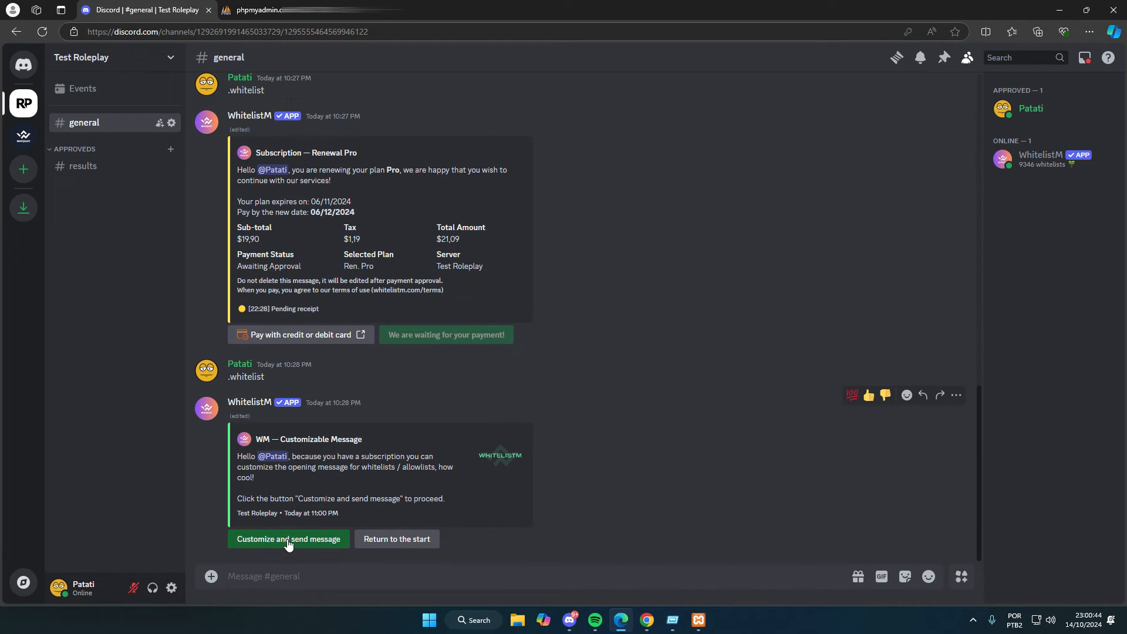
text(TESTE)
- Answer the prompts: TEST TITLE, TEST DESCRIPTION, colour, no image, CREATE YOUR WHITELIST! button, #general channel
key(Return)
text(TEST DESC)
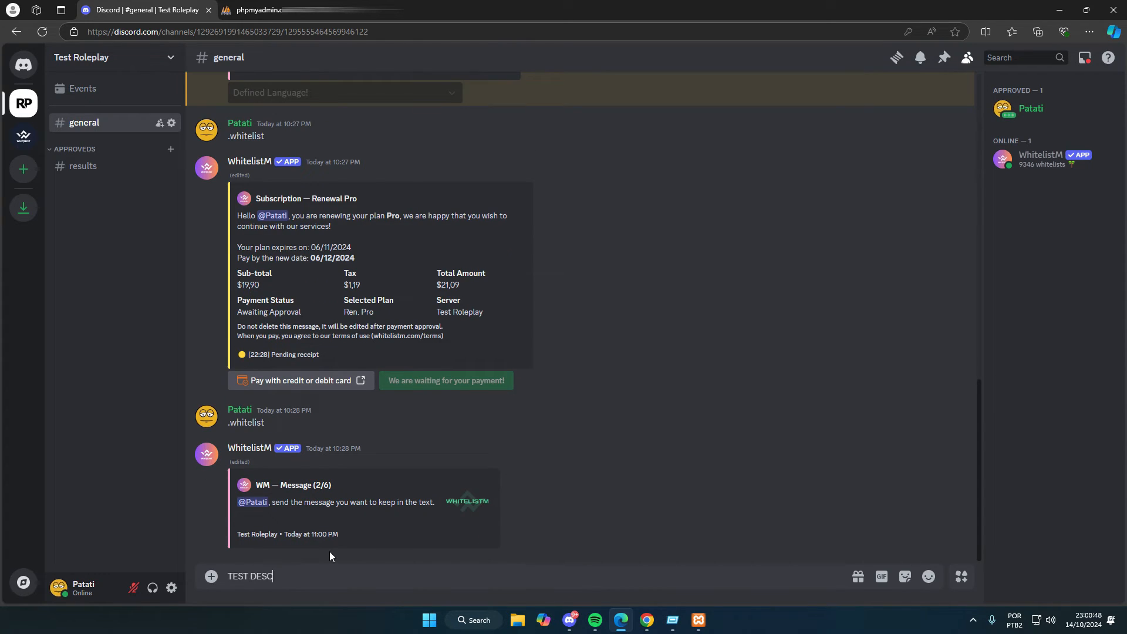
text(RIPTIO)
key(Return)
text(#FF0000)
key(Return)
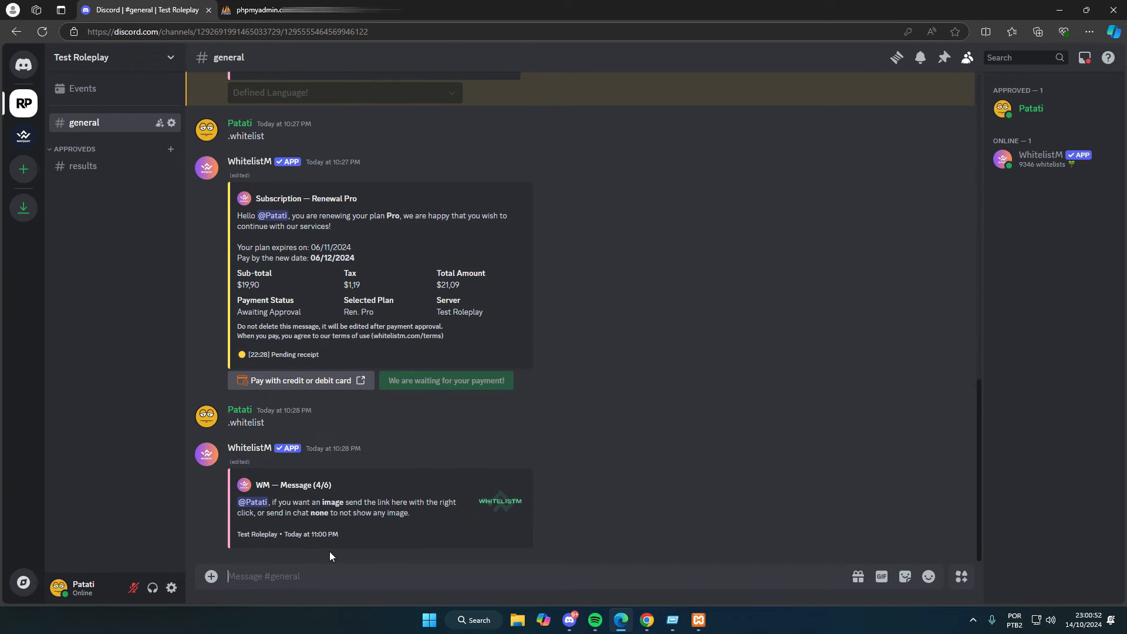
text(none)
key(Return)
text(TESTE)
key(ctrl+a)
text(CREATE YOUR WHITELIST)
key(Return)
text(#general)
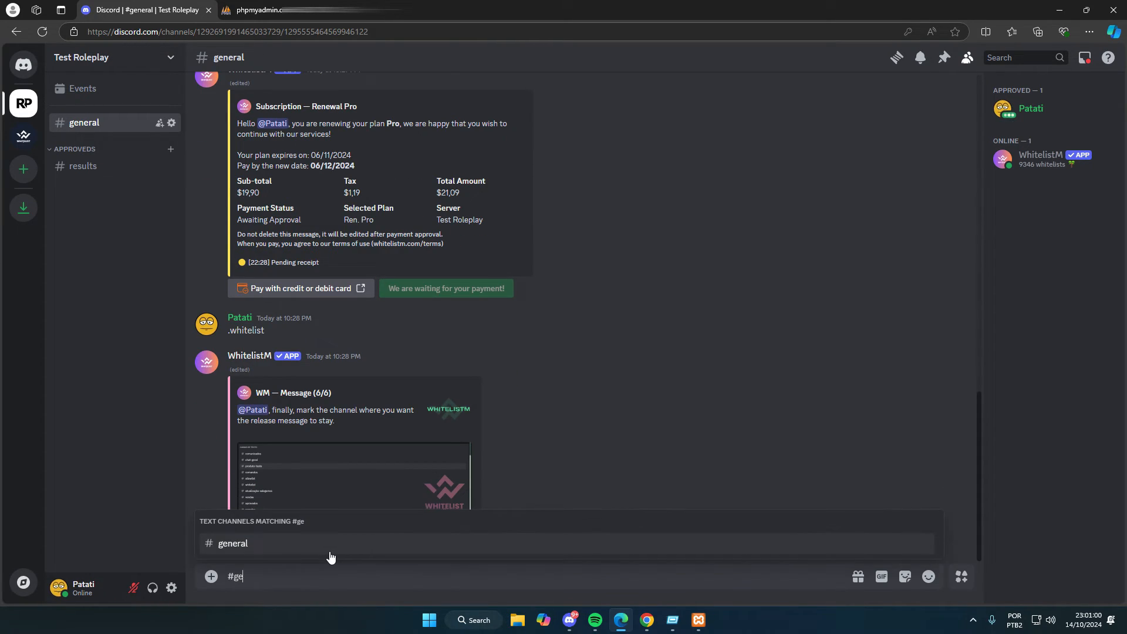
key(Tab)
key(Return)
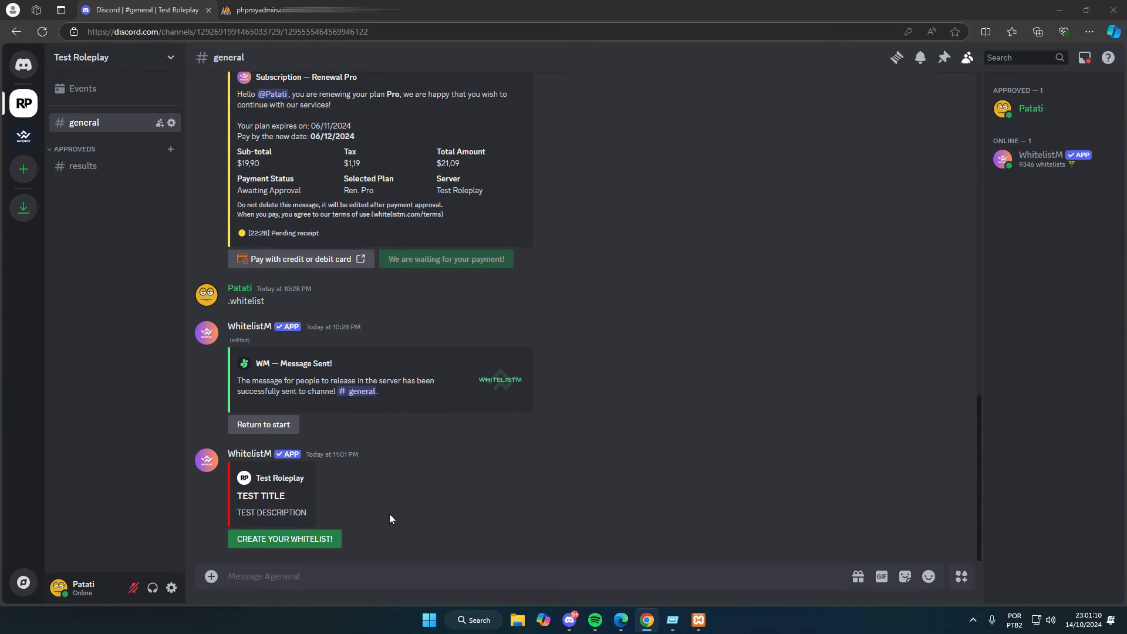
- Start a test whitelist, enter character name and ID in its channel, and answer WHAT IS RDM? correctly
click(285, 537)
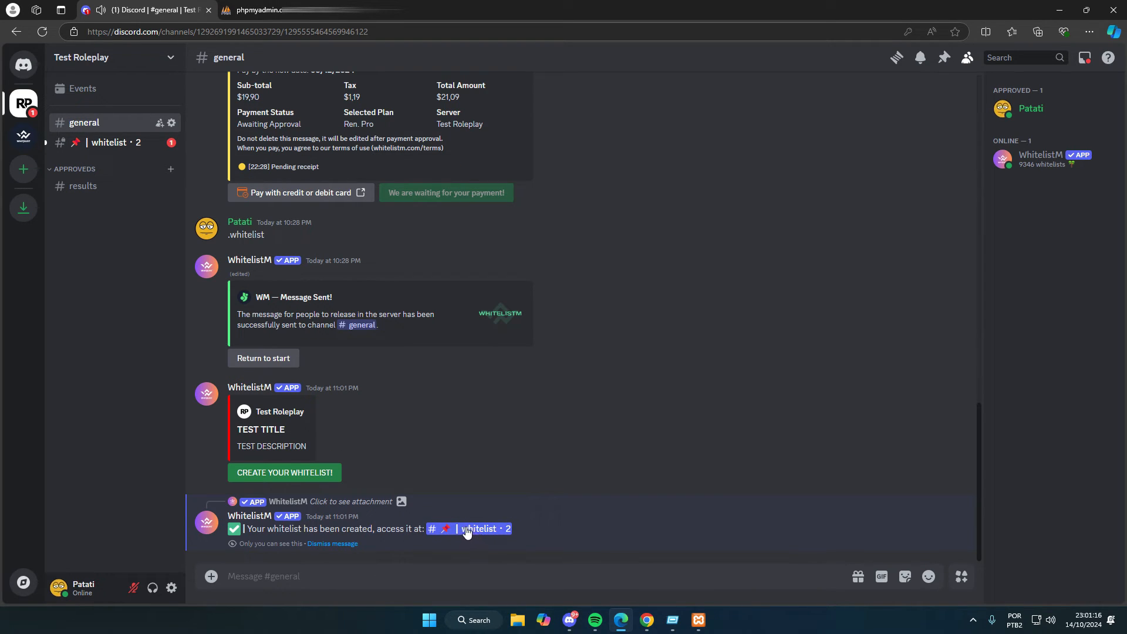
click(479, 531)
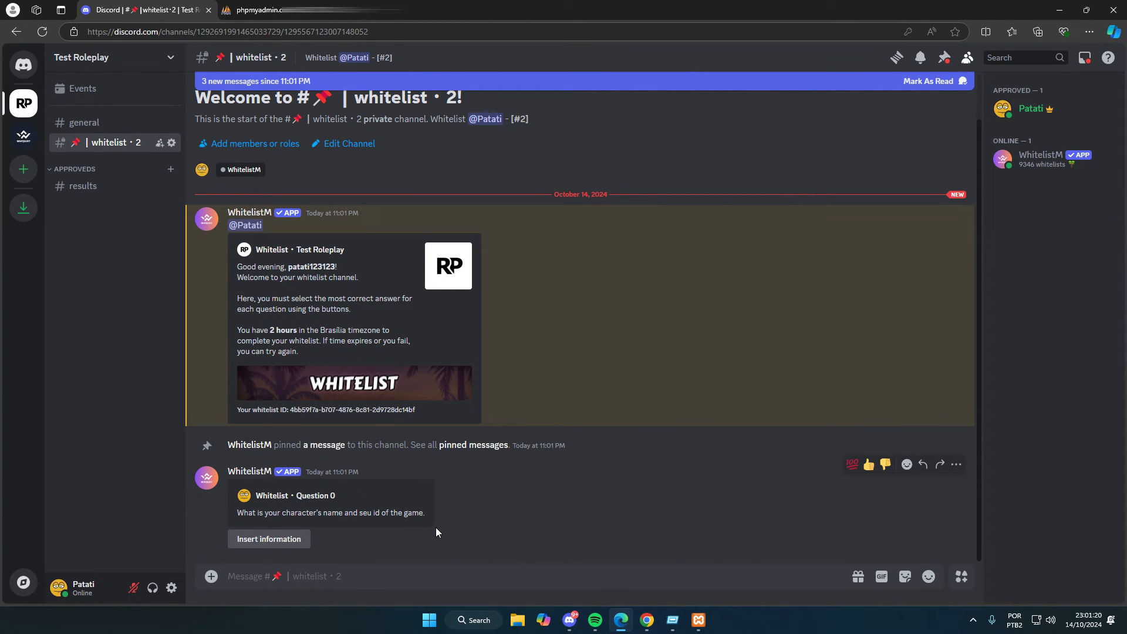
key(Escape)
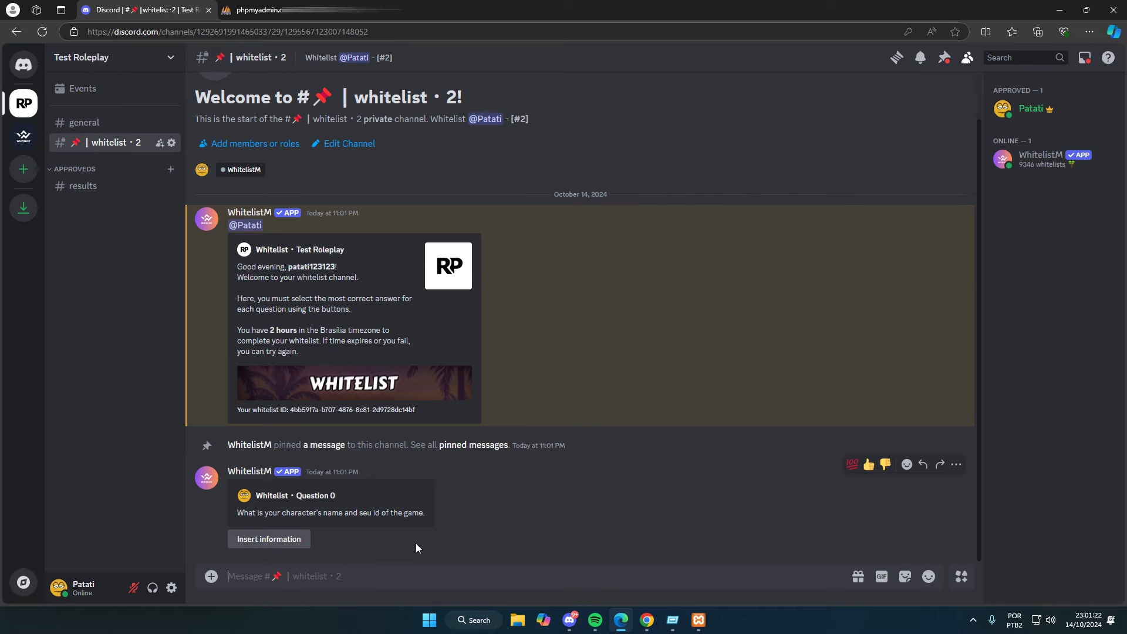
click(344, 523)
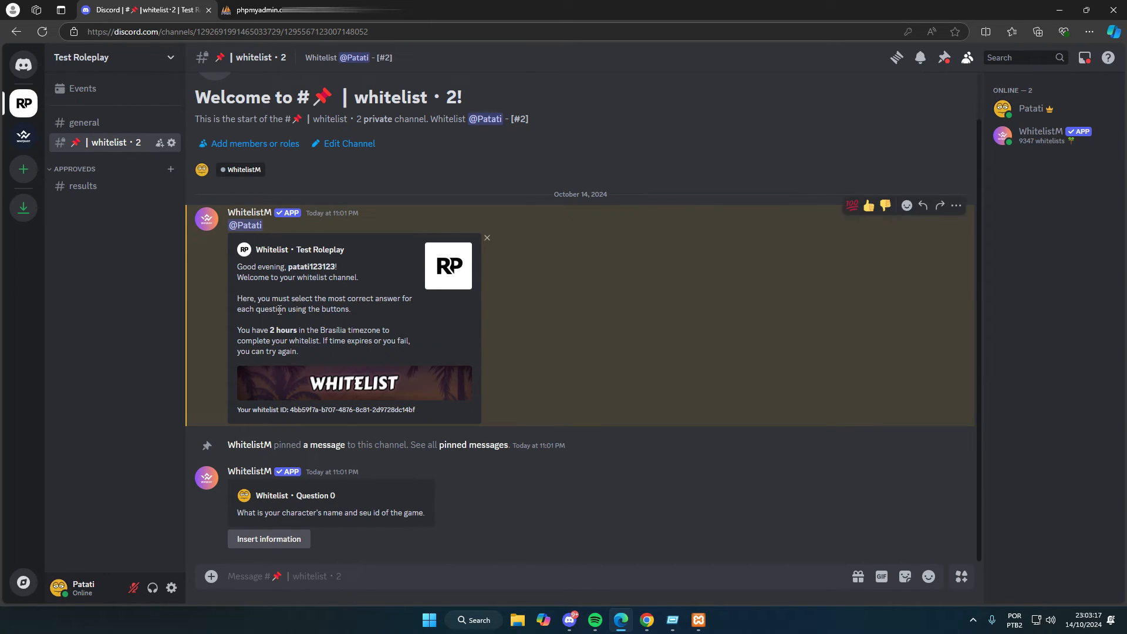
click(311, 334)
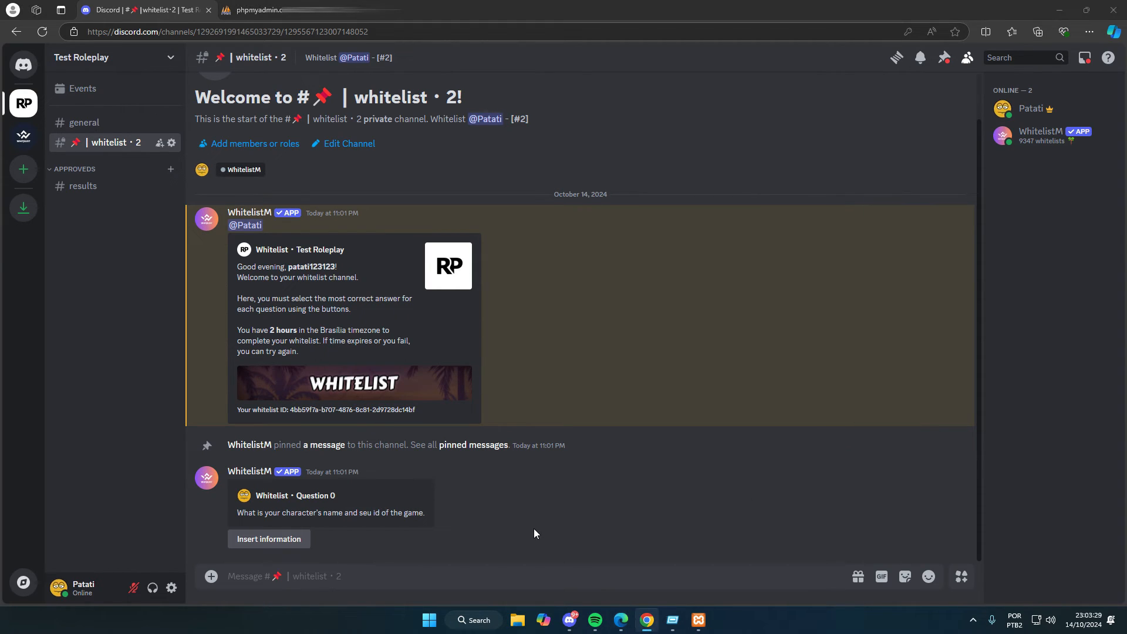
click(268, 539)
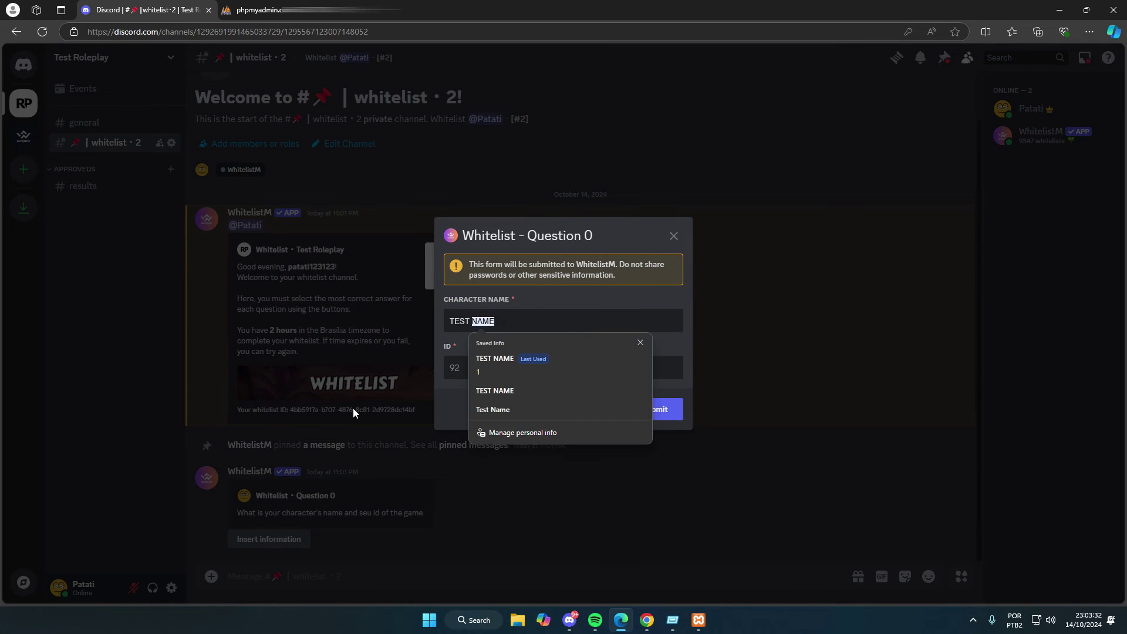
text(123)
click(563, 366)
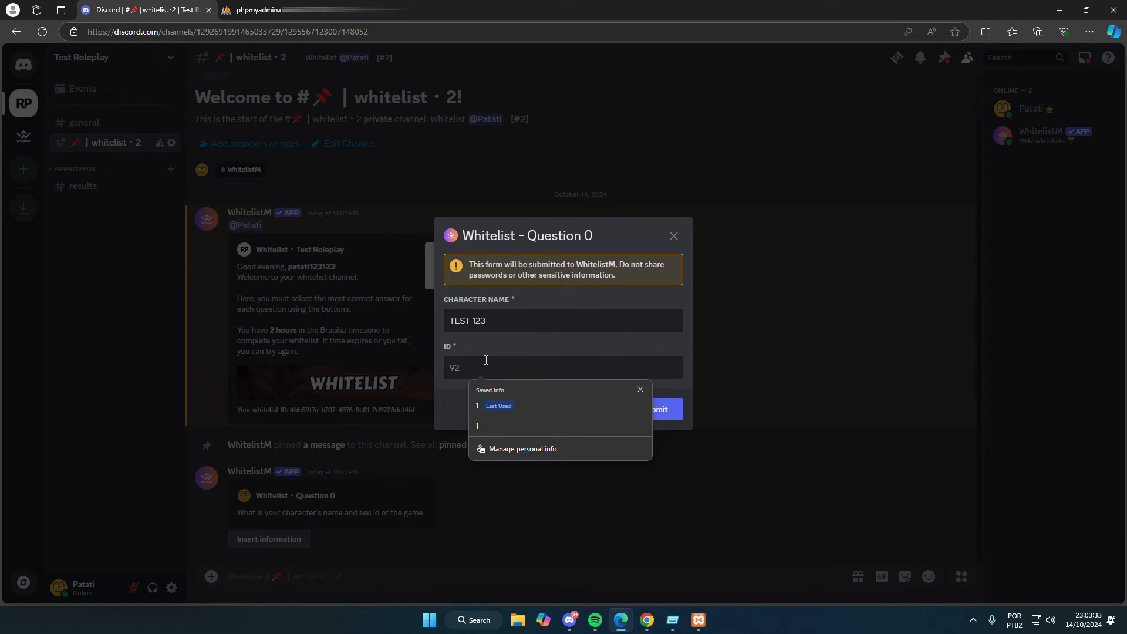
text(1)
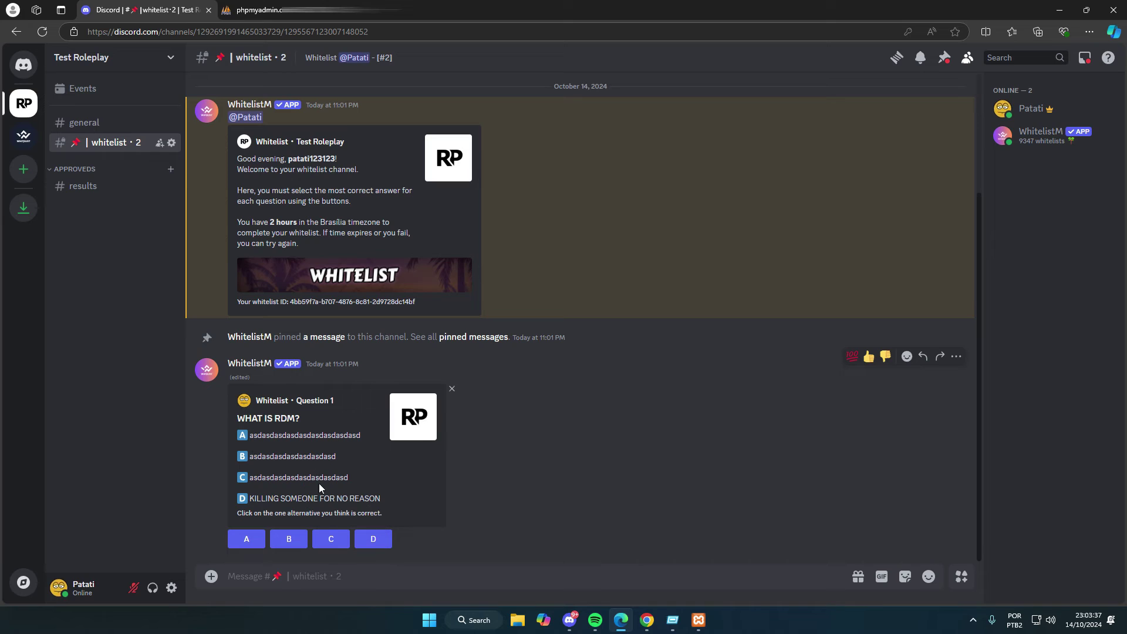
click(373, 539)
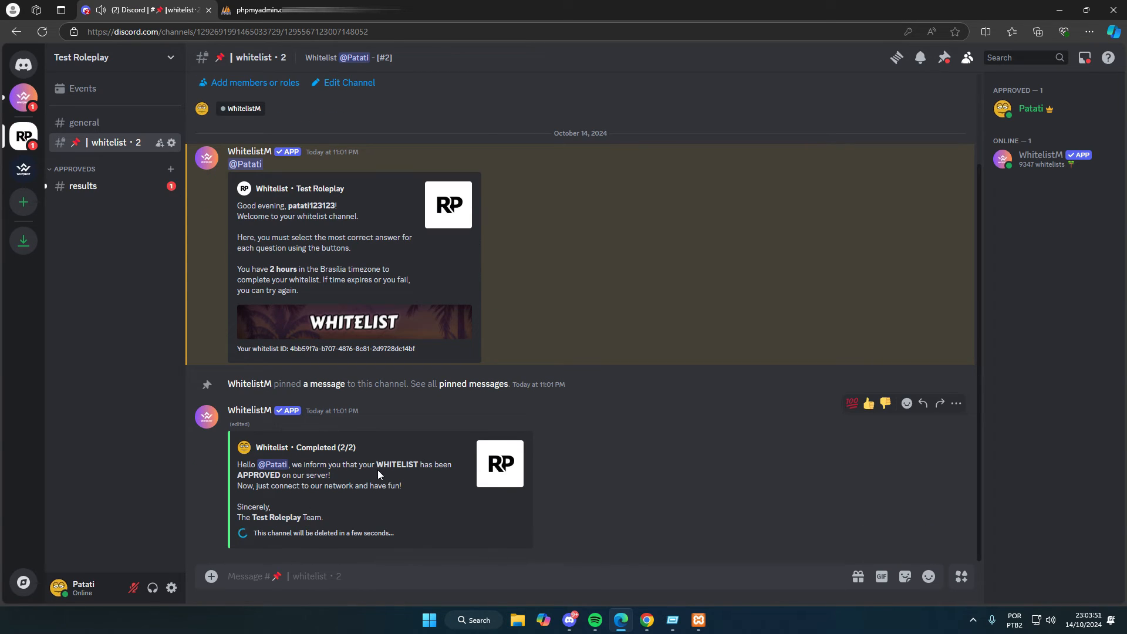
- Confirm the approval in the bot's DM, in #results, and in phpMyAdmin's accounts table Whitelist value
click(24, 96)
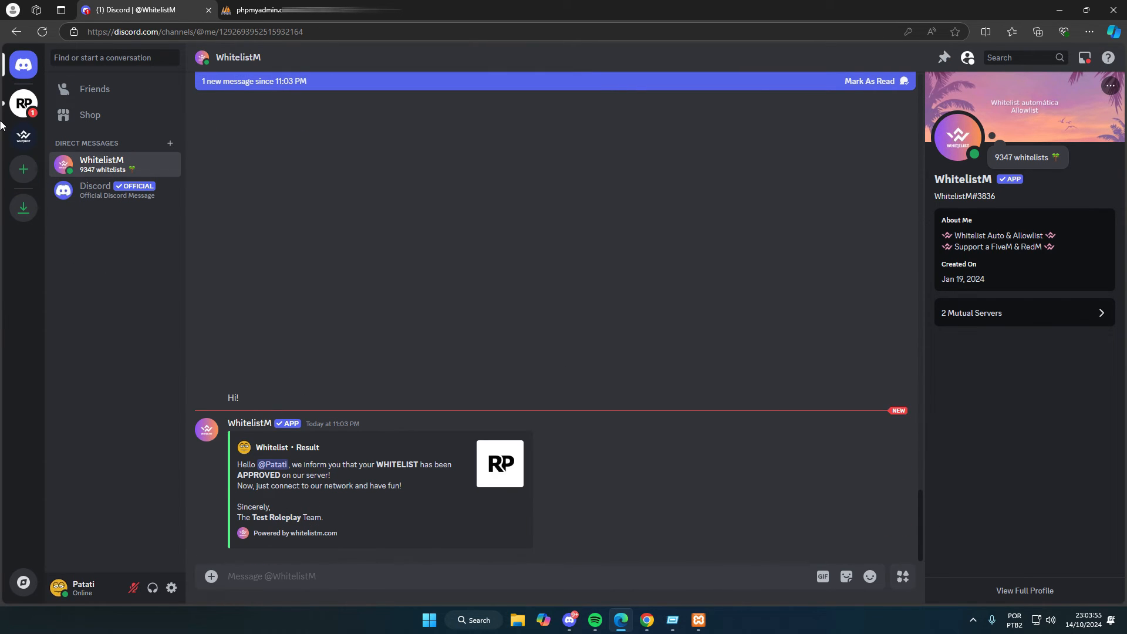
click(23, 104)
click(83, 165)
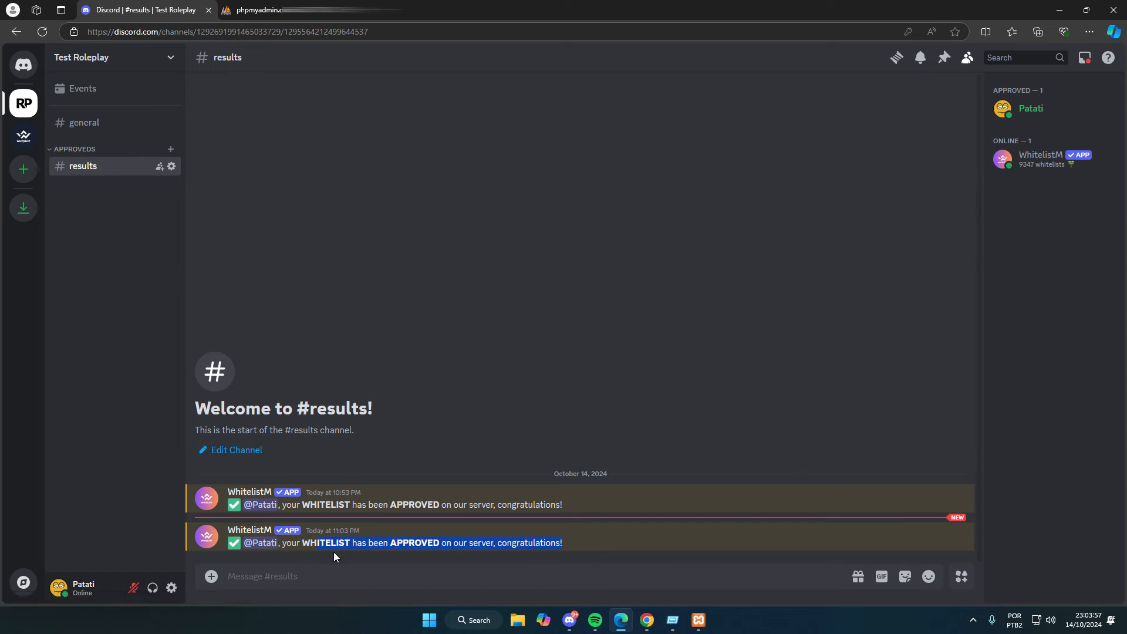
click(269, 9)
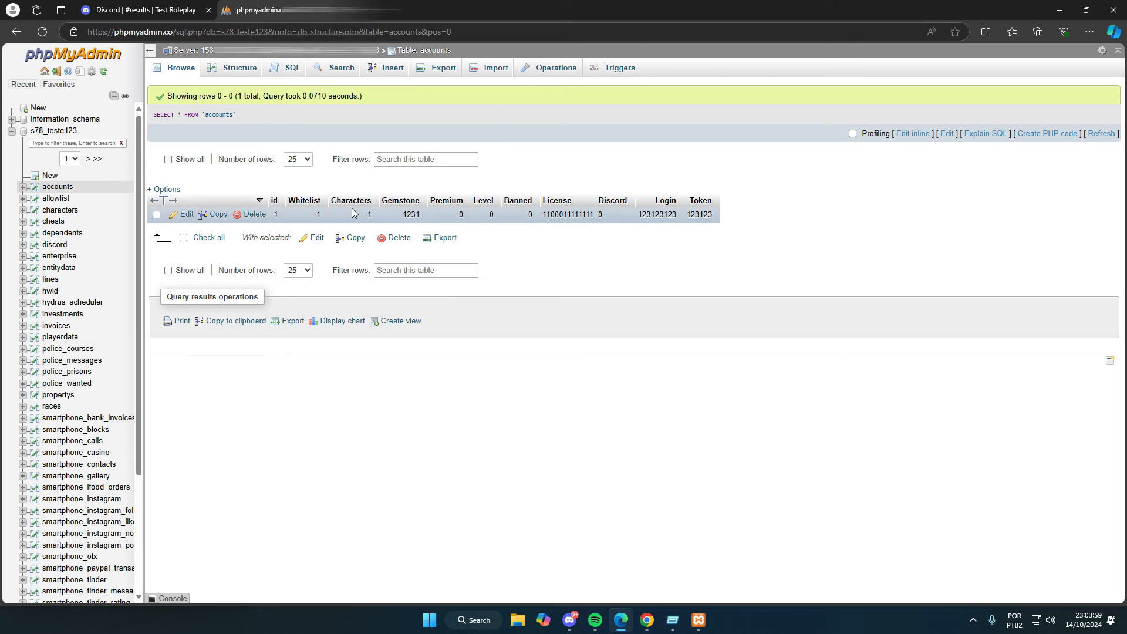
click(305, 201)
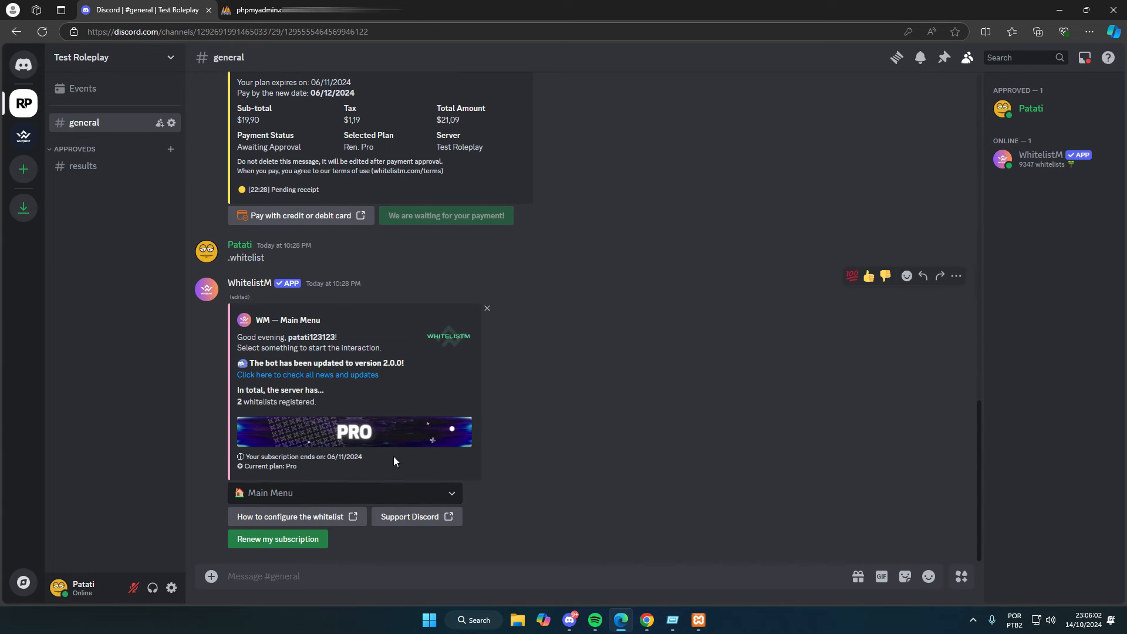
- In the bot's general settings, set the release mode to Allowlist
click(376, 496)
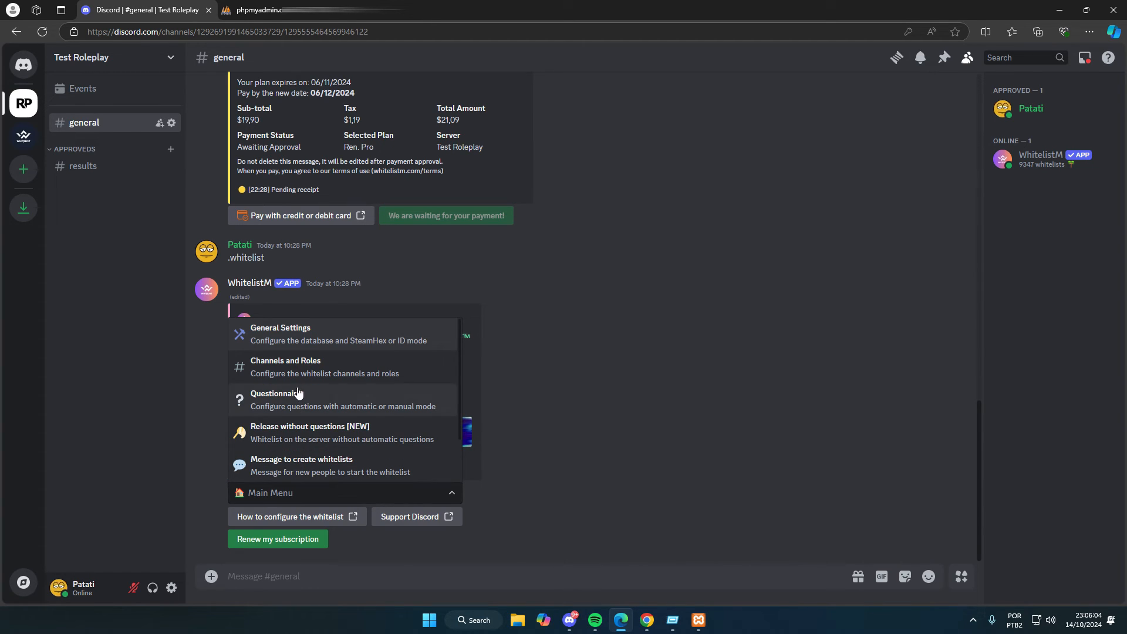
click(300, 335)
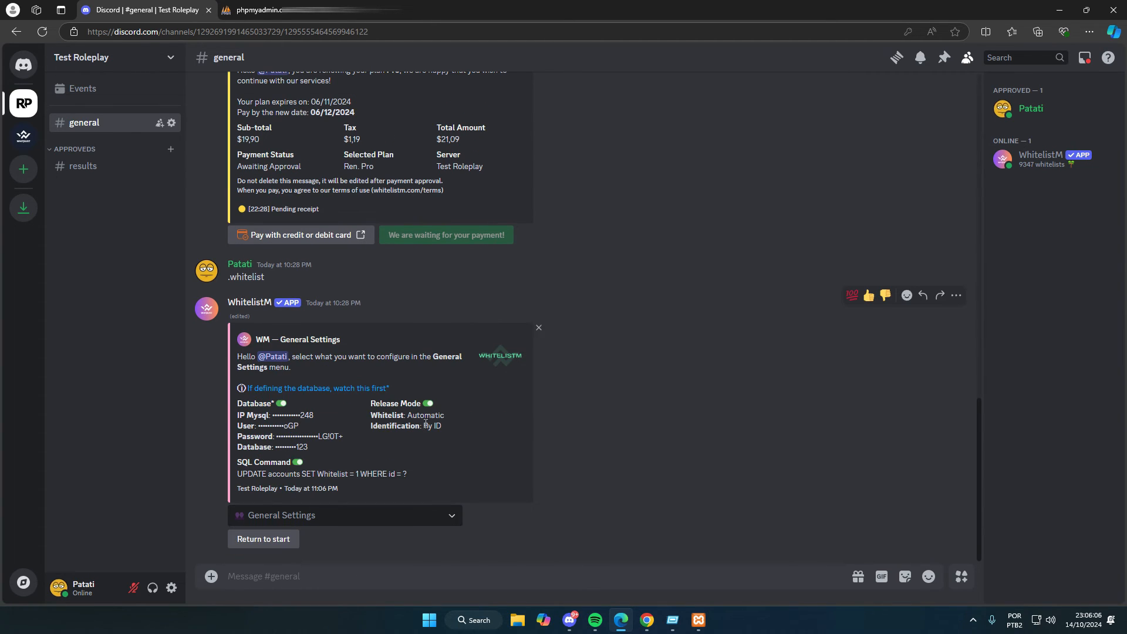
click(343, 515)
click(298, 497)
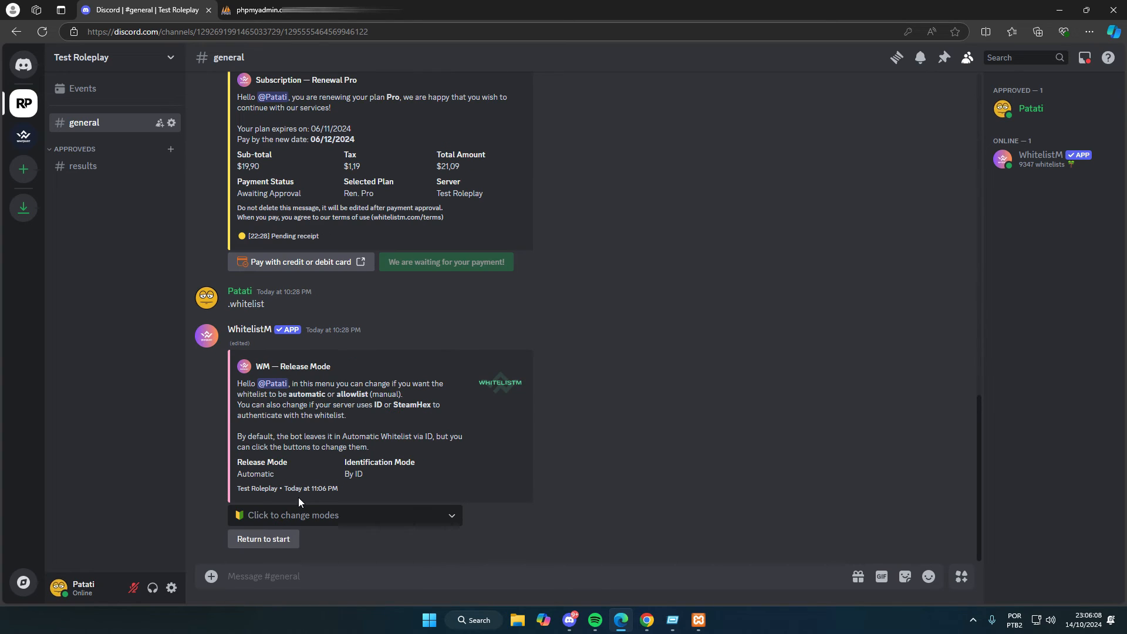
click(294, 521)
click(273, 539)
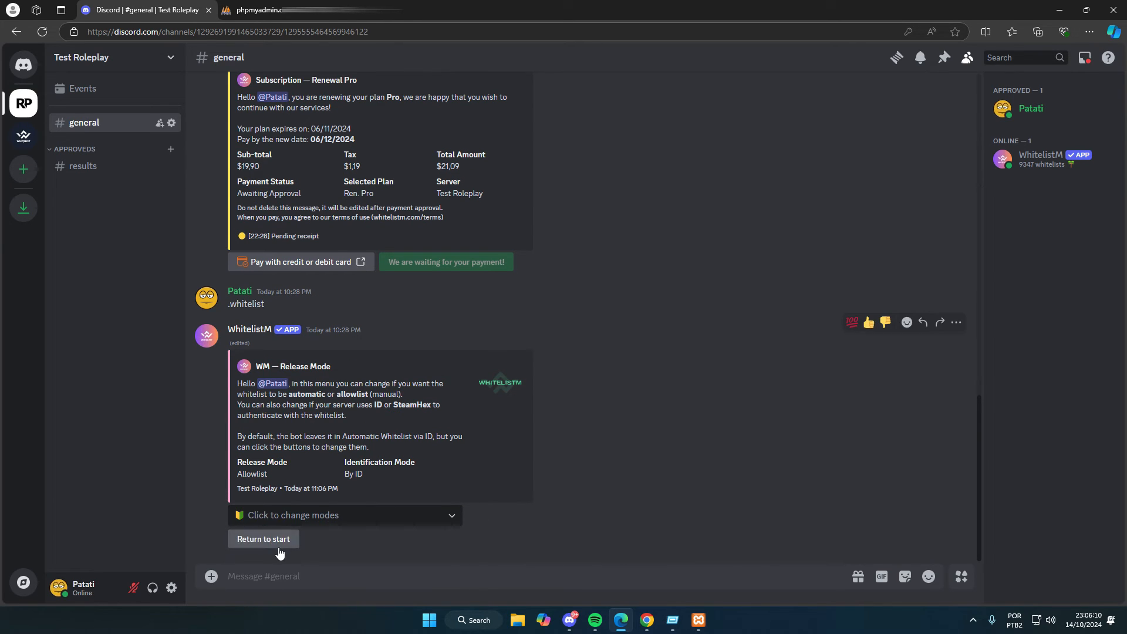
- Return to the main menu and bring up the Channels and Roles settings
click(275, 541)
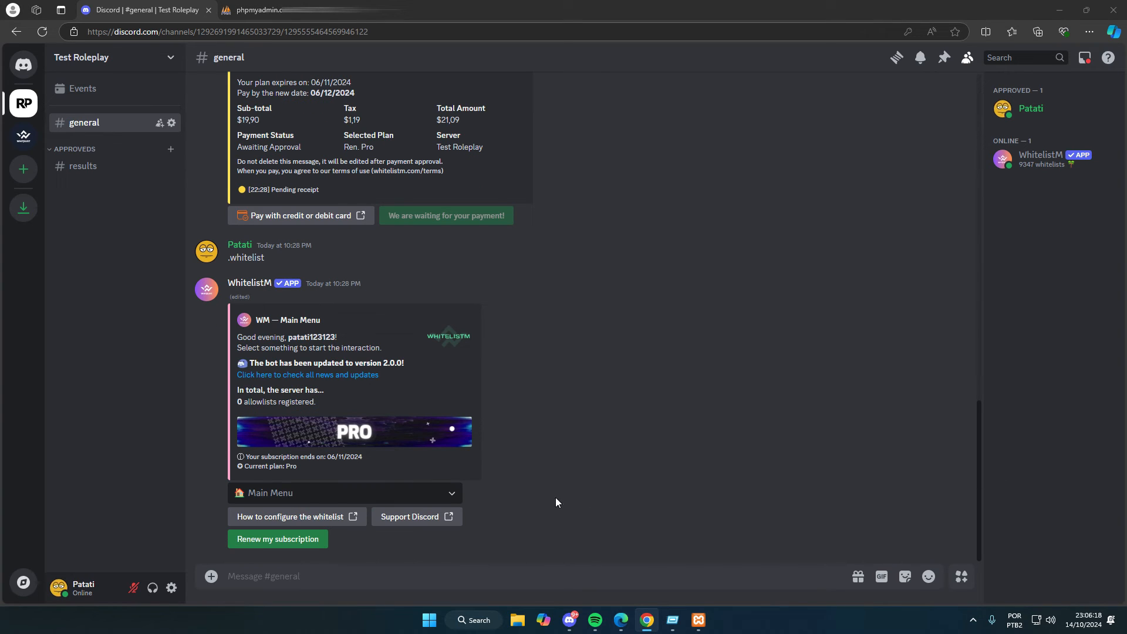
click(344, 492)
click(319, 369)
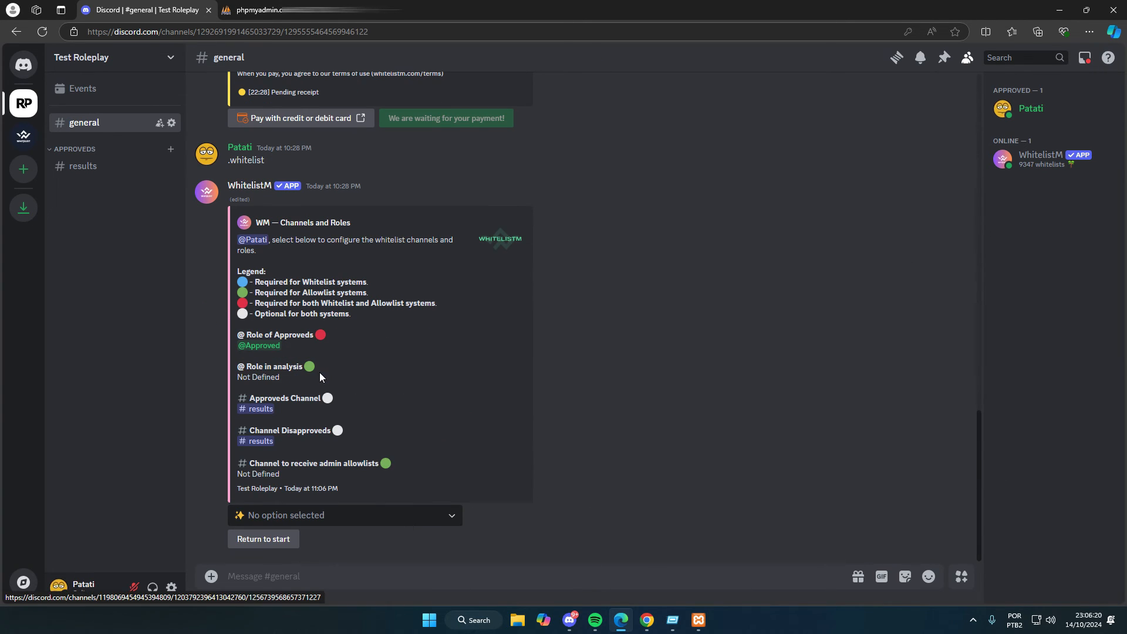
mouse_move(379, 387)
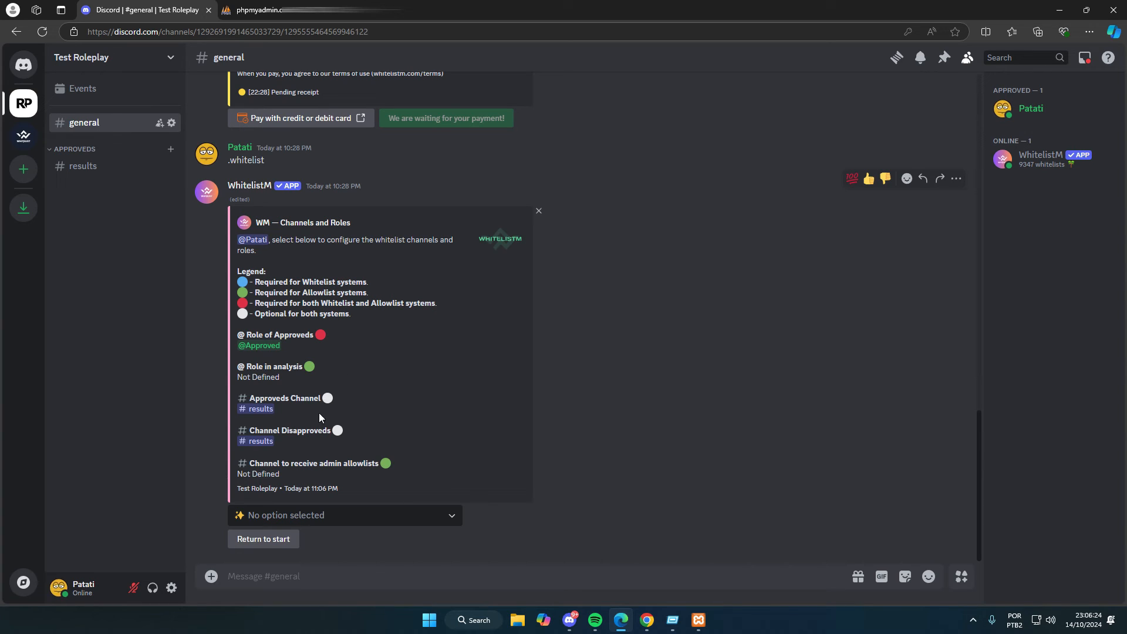
click(285, 519)
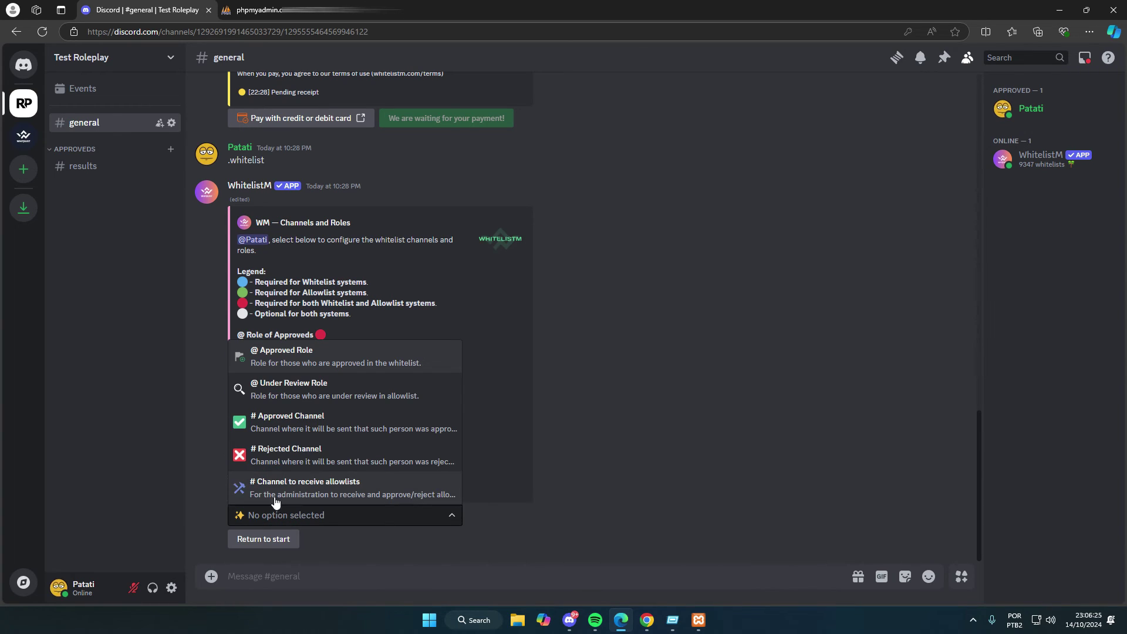
click(293, 387)
text(@)
click(266, 471)
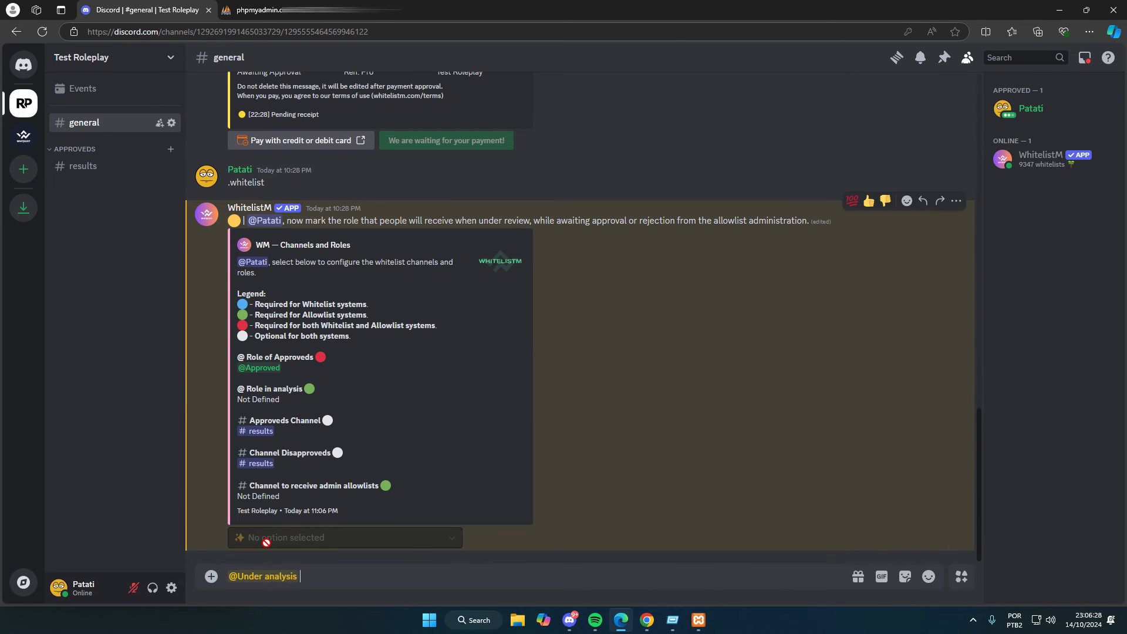
key(Return)
right_click(122, 340)
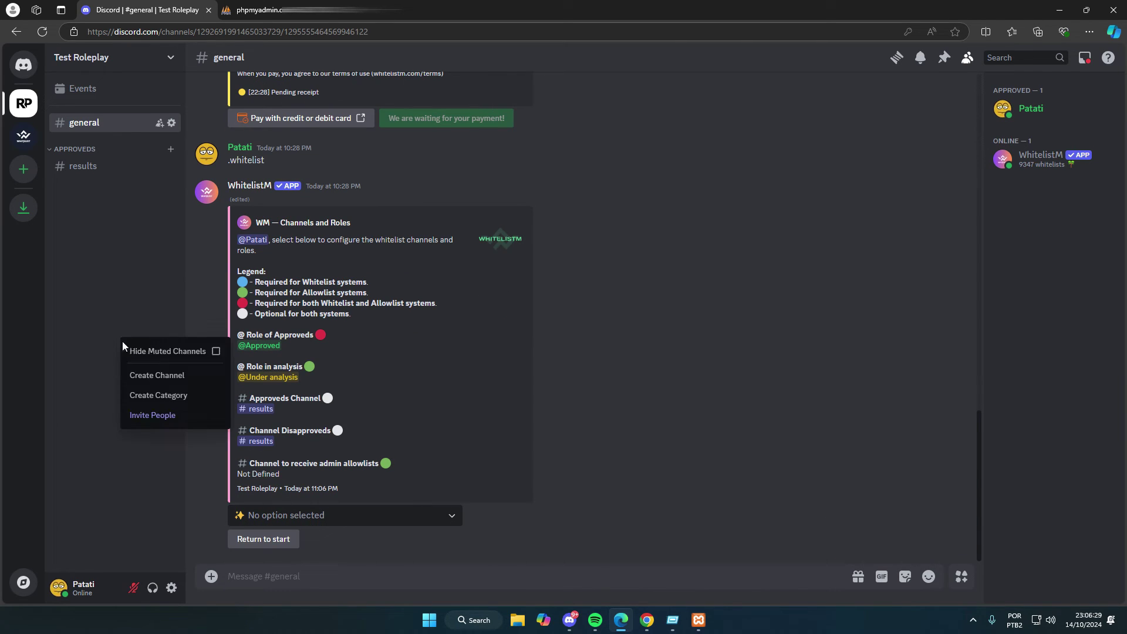
click(163, 394)
text(ADMIN)
key(Return)
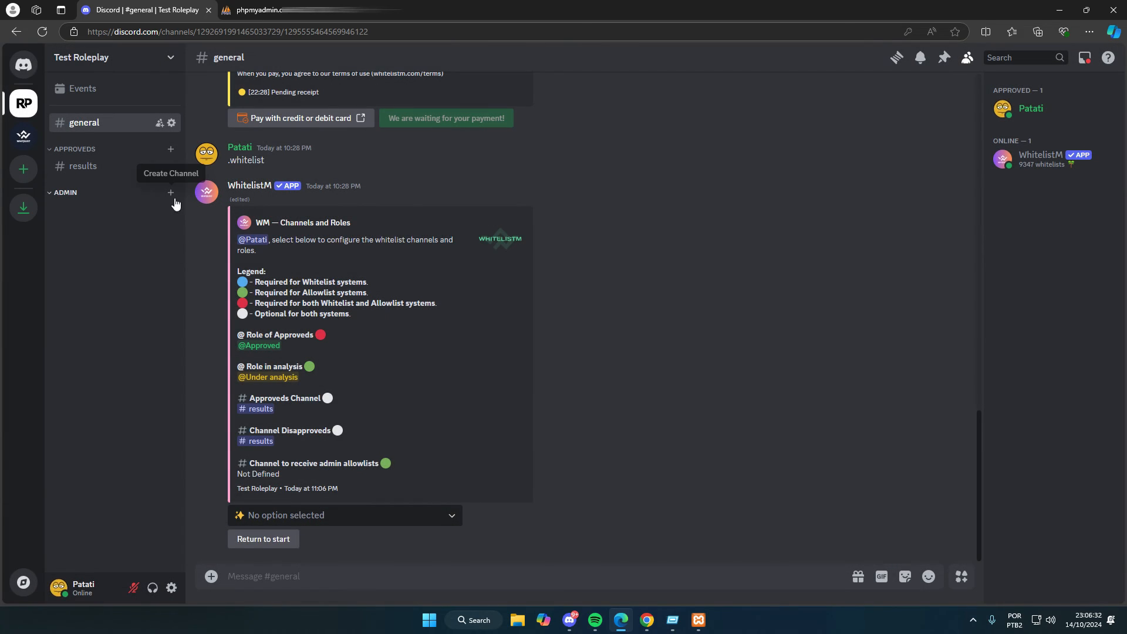
click(171, 192)
text(recebie-allowl)
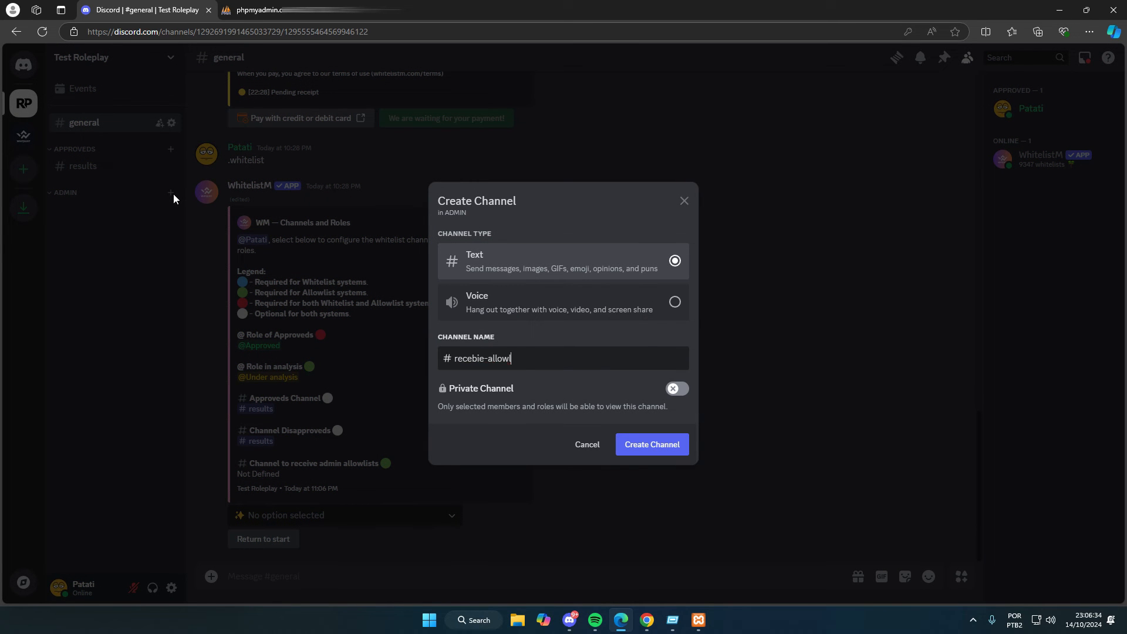
text(ists)
key(Return)
click(171, 210)
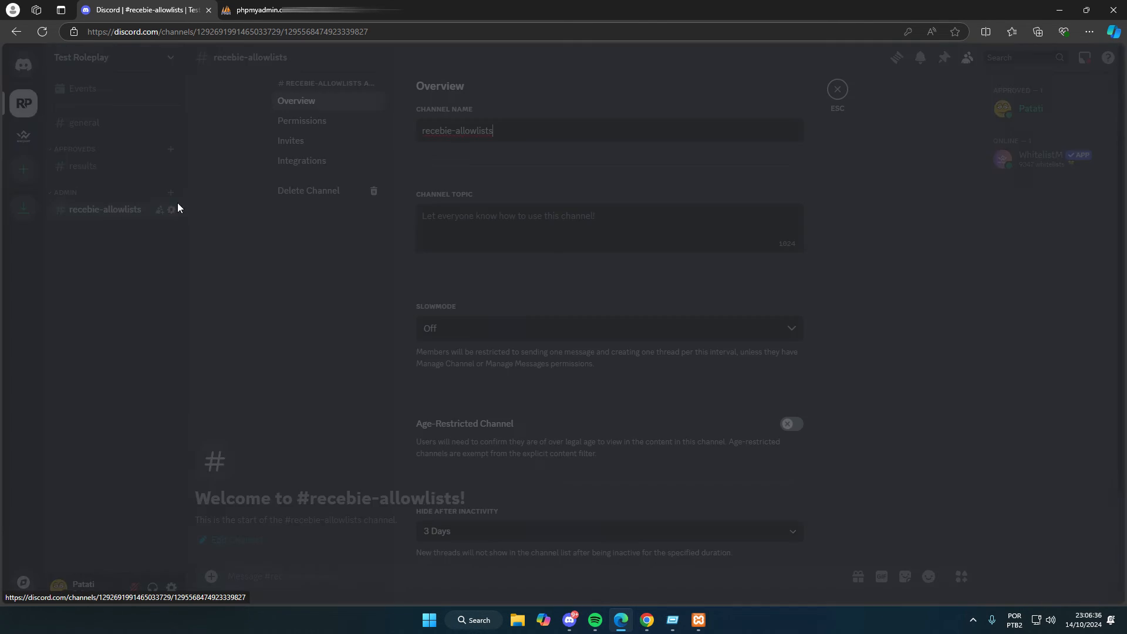
click(336, 119)
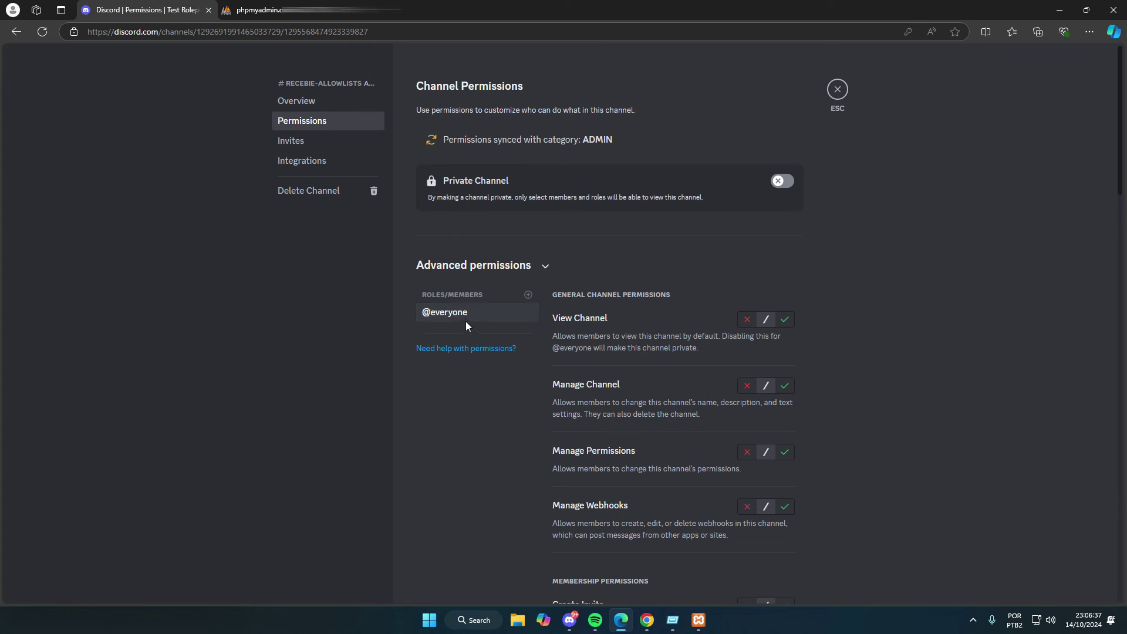
click(747, 319)
click(775, 575)
key(Escape)
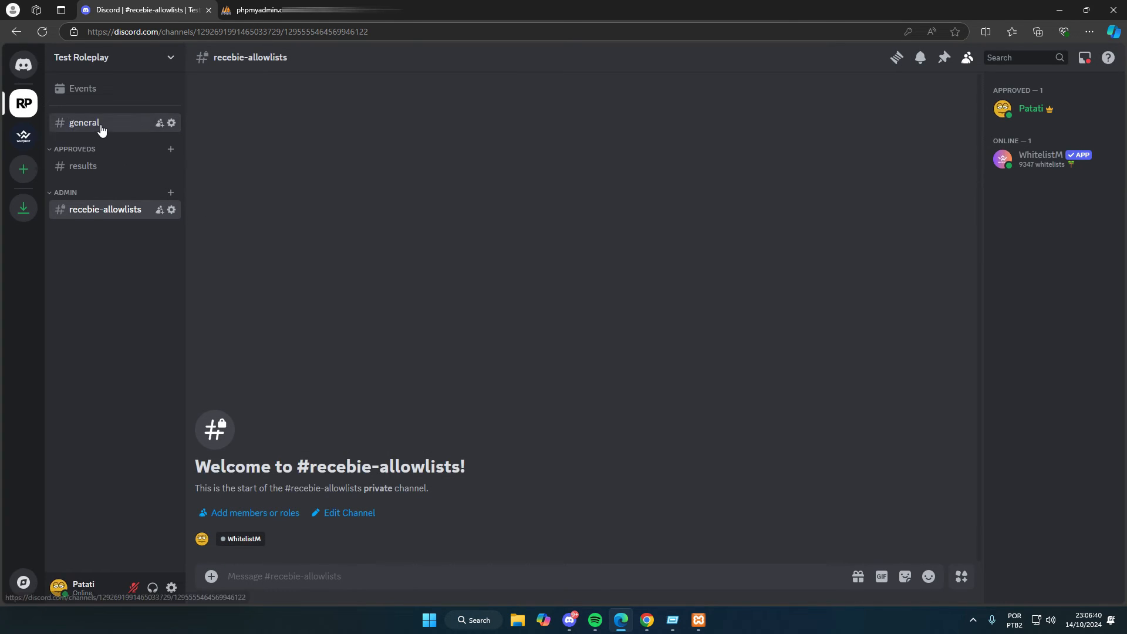
- Back in #general, send #recebie-allowlists as the channel to receive allowlists and return to the main menu
click(85, 123)
click(124, 182)
click(281, 577)
text(#)
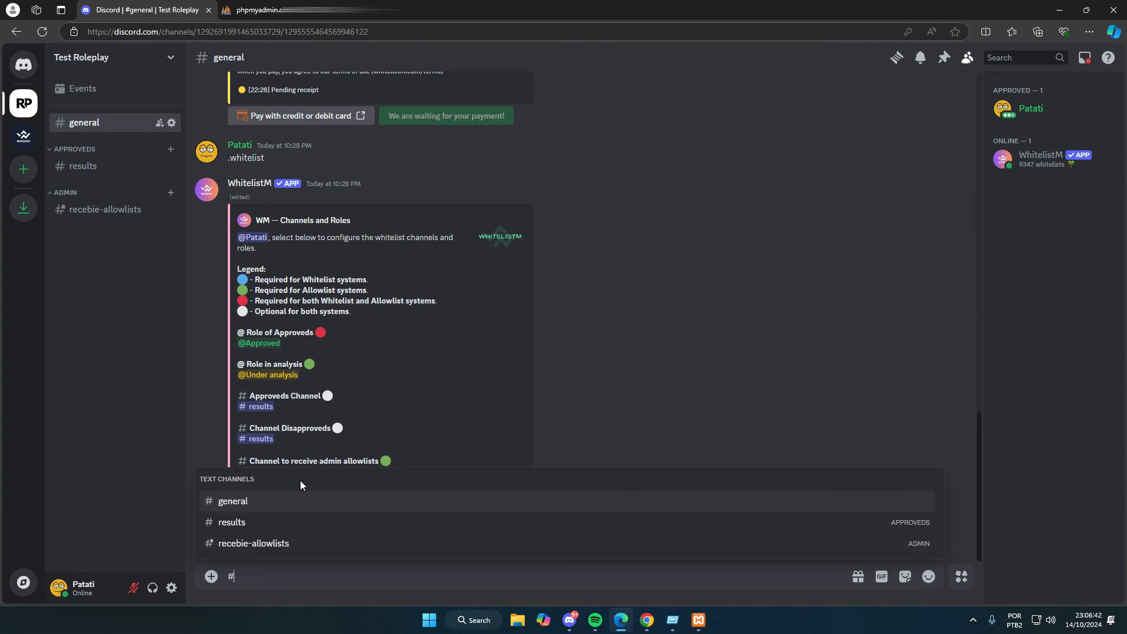
text(rec)
key(Tab)
key(Return)
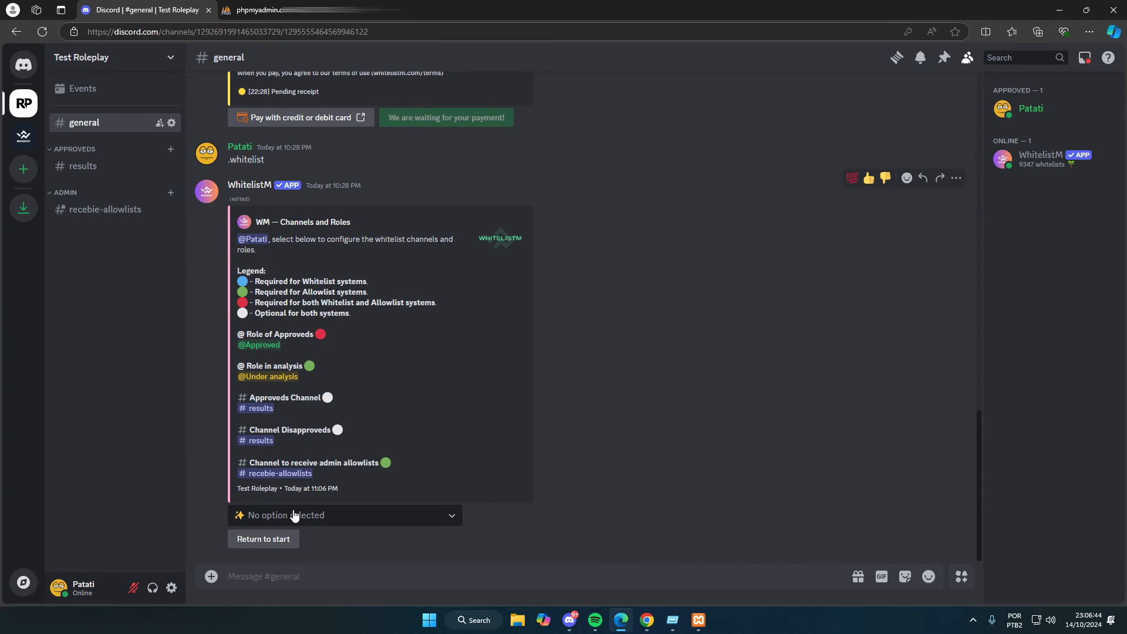
click(264, 540)
- In Questionnaire, create question WHATS IS RDM? with description ENTER OUR ANSWER and save it
click(343, 492)
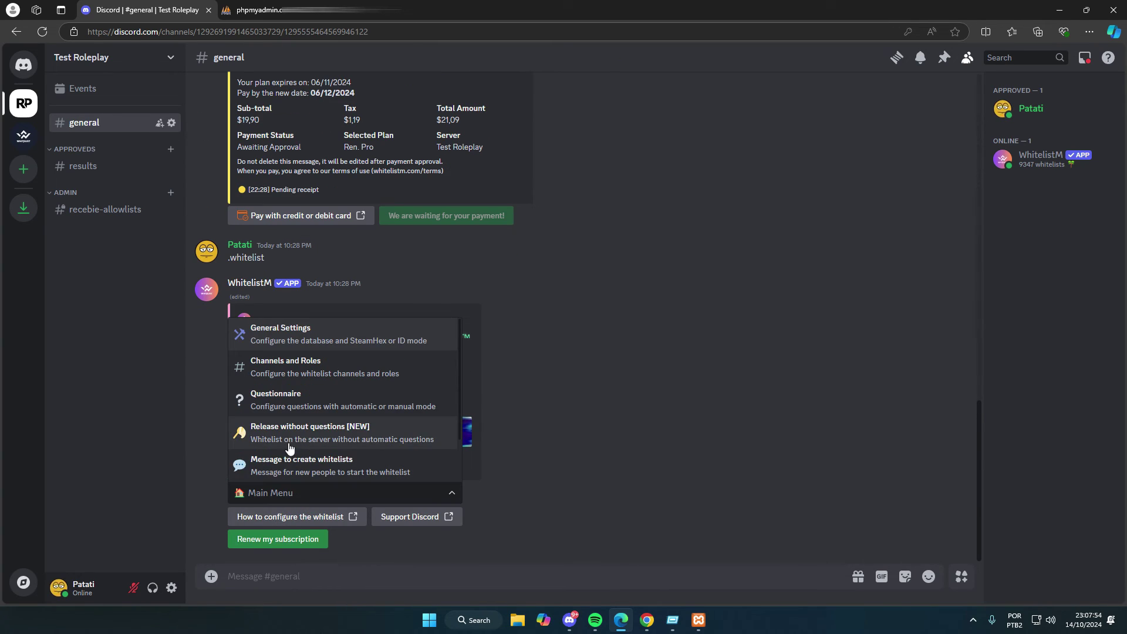
click(290, 401)
click(345, 516)
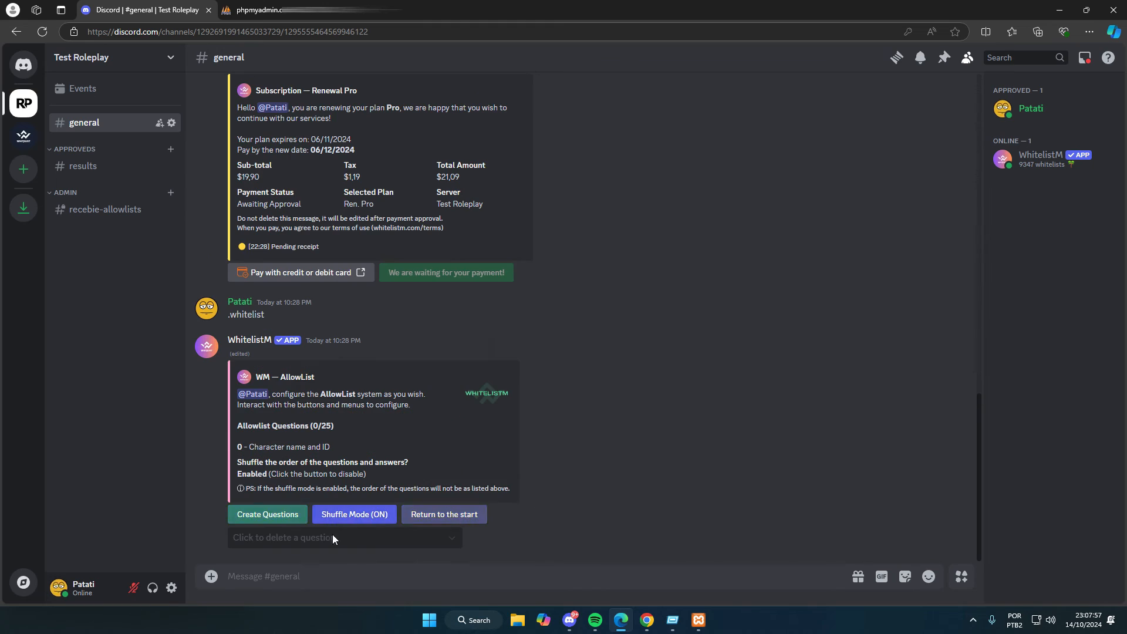
click(255, 516)
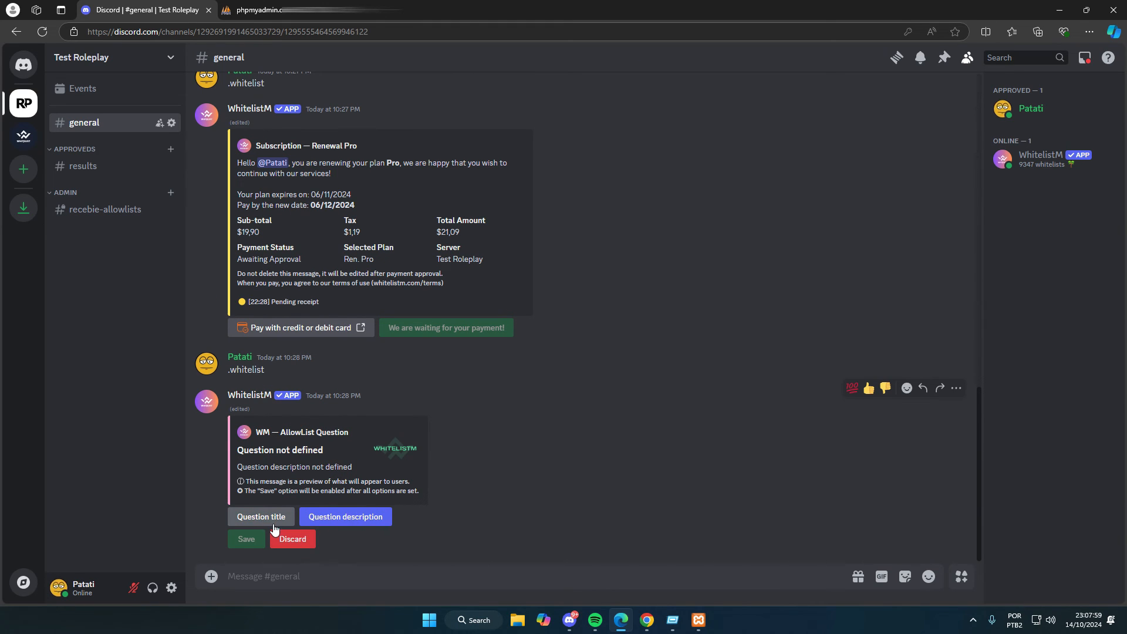
click(260, 516)
text(WHATS)
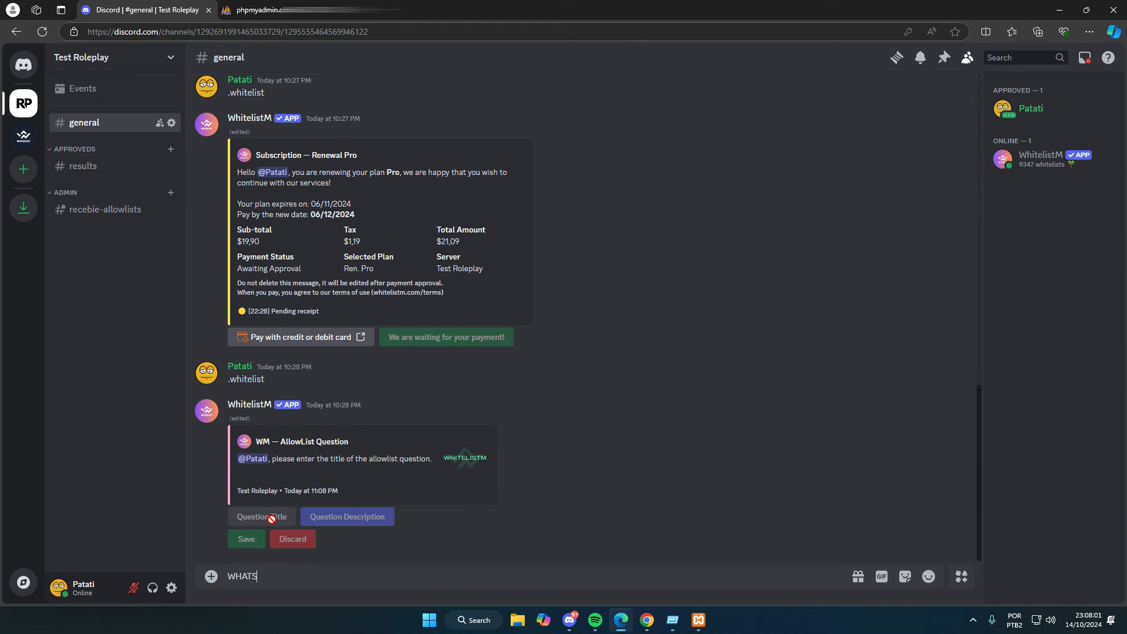
text(DM?)
key(Return)
click(344, 517)
text(ENTER OUR ANSWER)
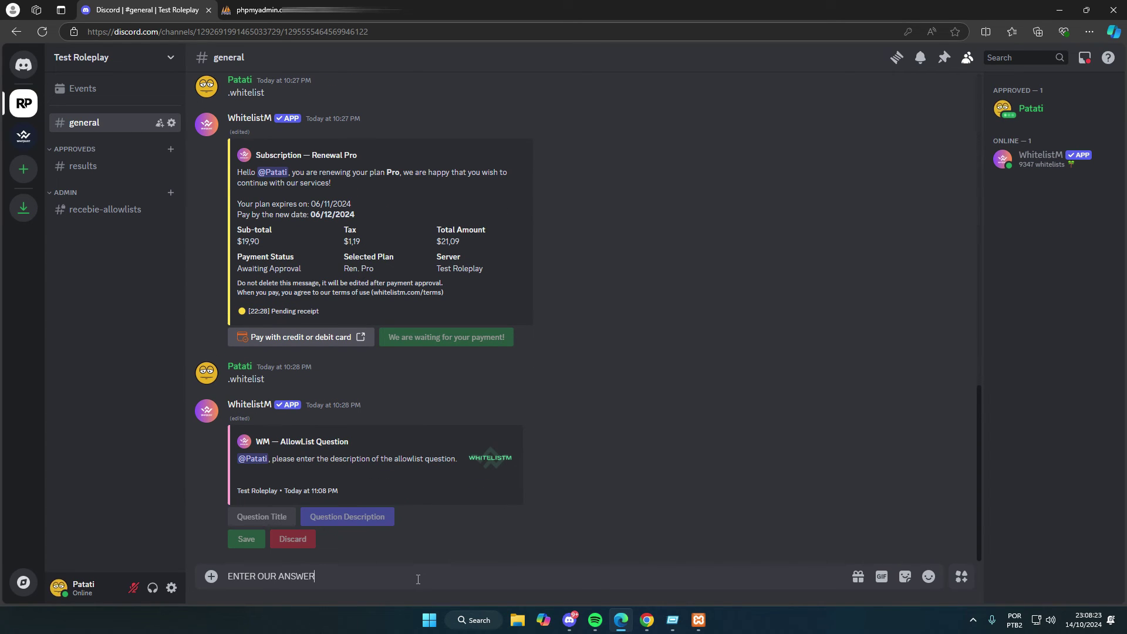
key(Return)
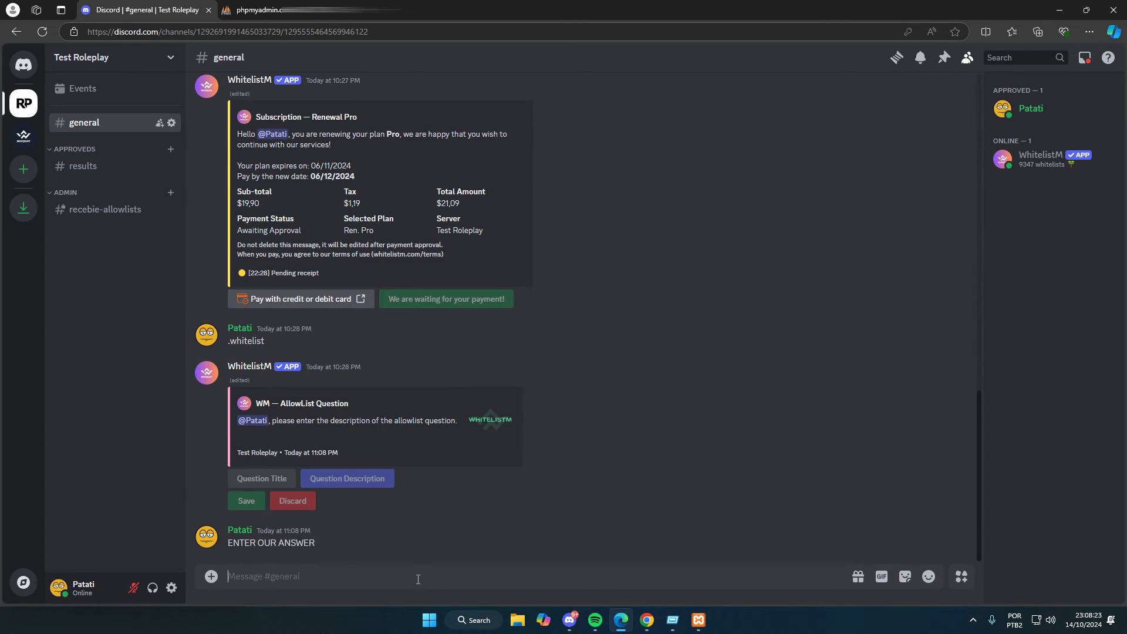
click(247, 539)
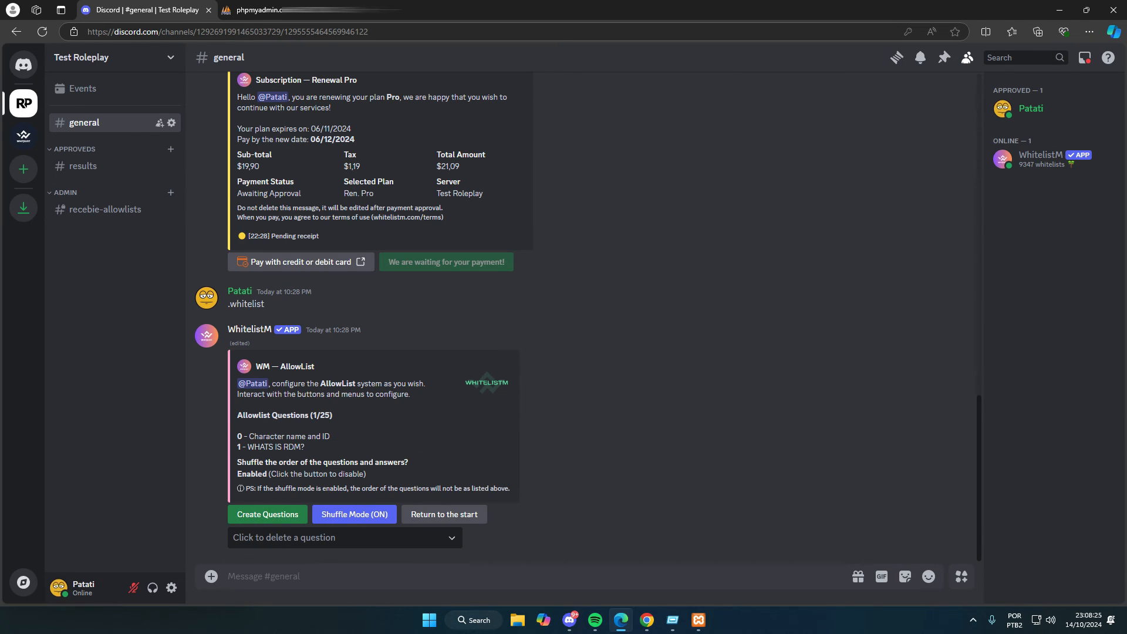
- Create a second question WHAT IS VDM? with description ENTER YOUR ANSWER and save it
click(257, 511)
text(WH)
text(S VDM?)
key(Return)
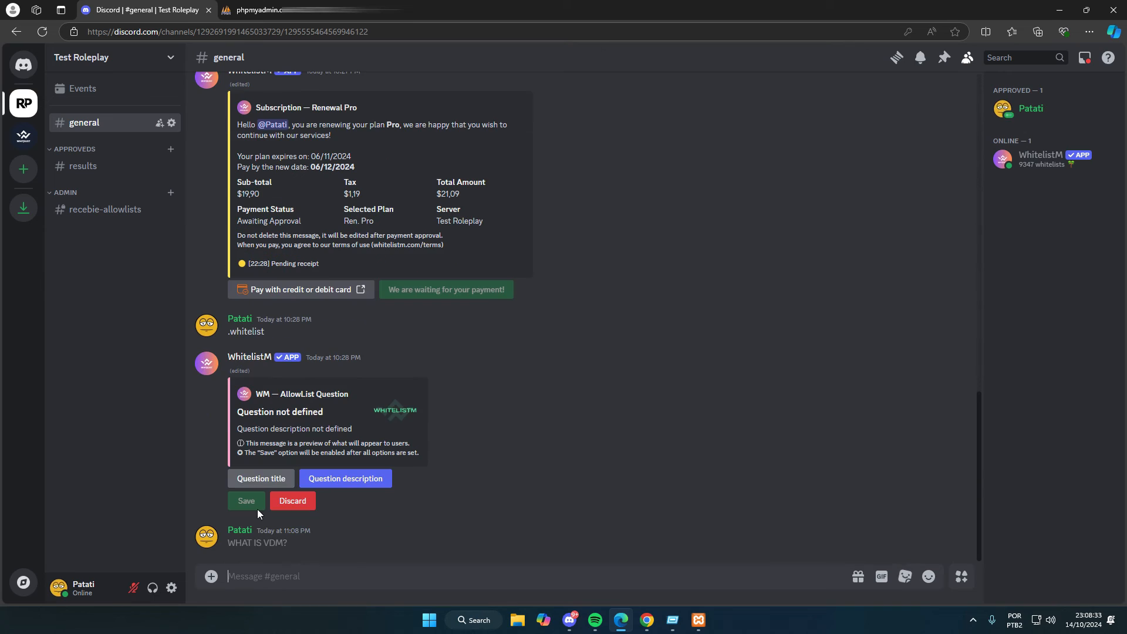
click(261, 478)
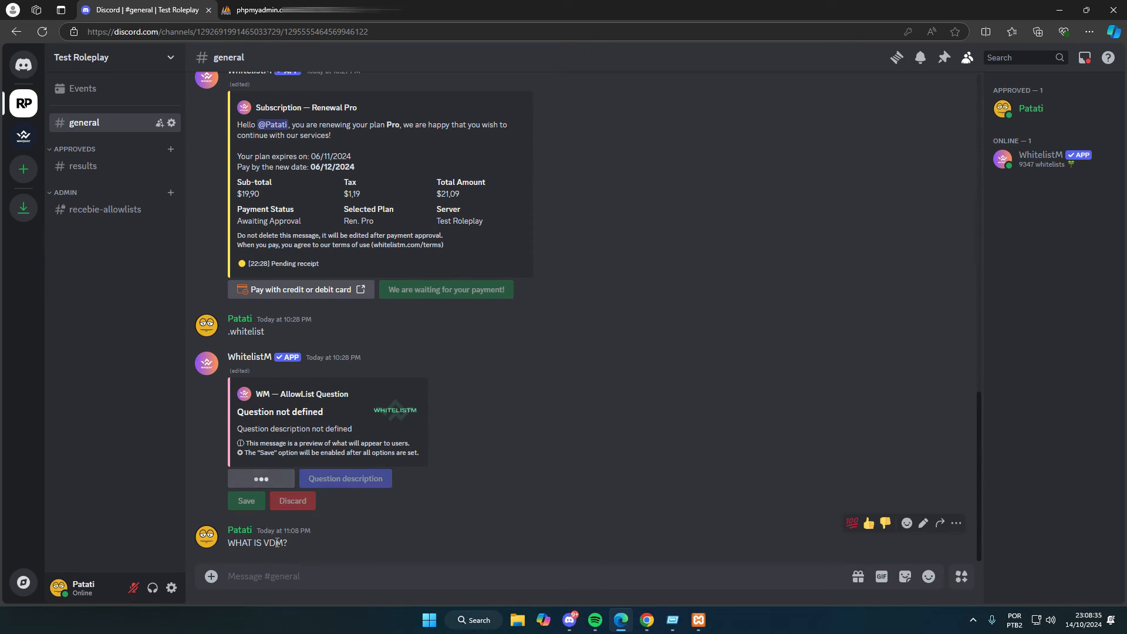
triple_click(277, 543)
key(ctrl+c)
click(264, 575)
key(ctrl+v)
key(Return)
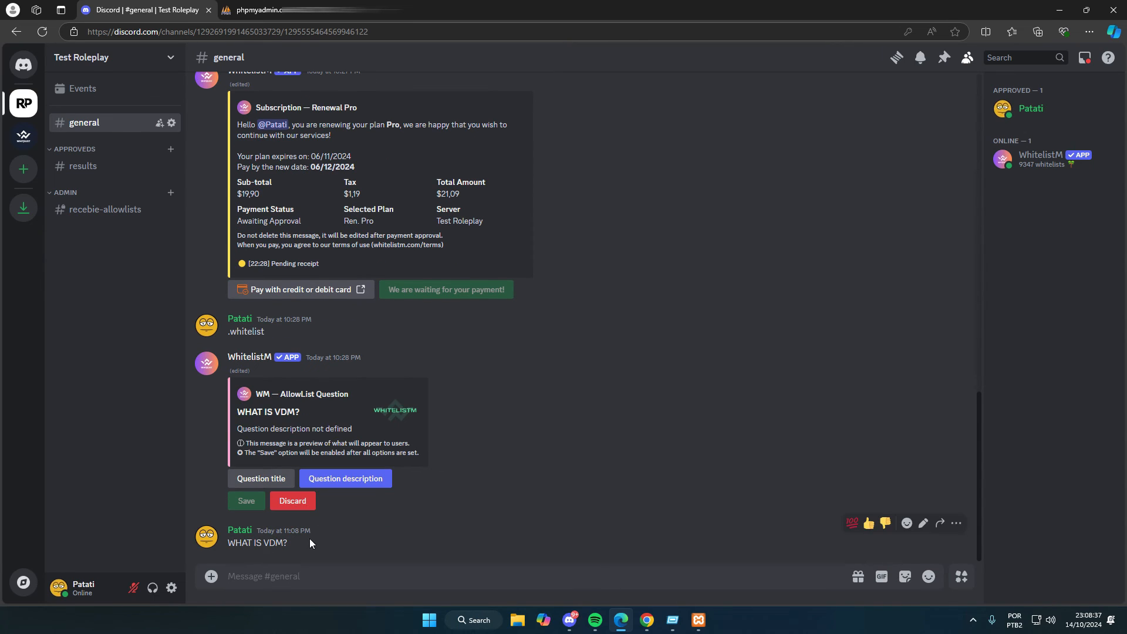
click(345, 478)
click(264, 576)
text(ENTER Y)
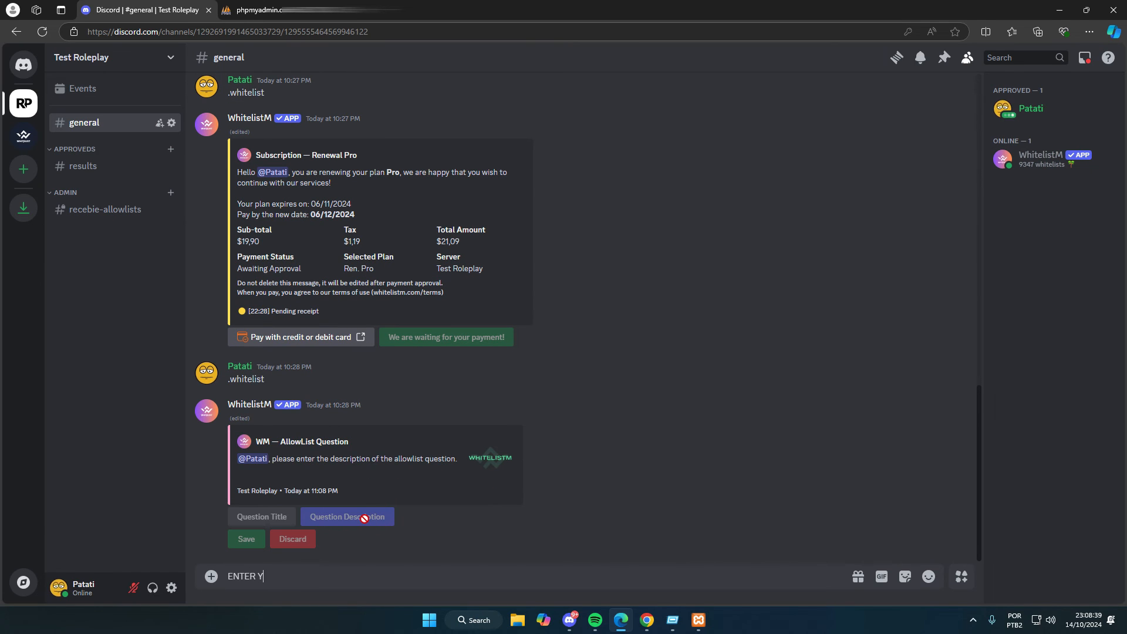
text(OUR ANSWER)
key(Return)
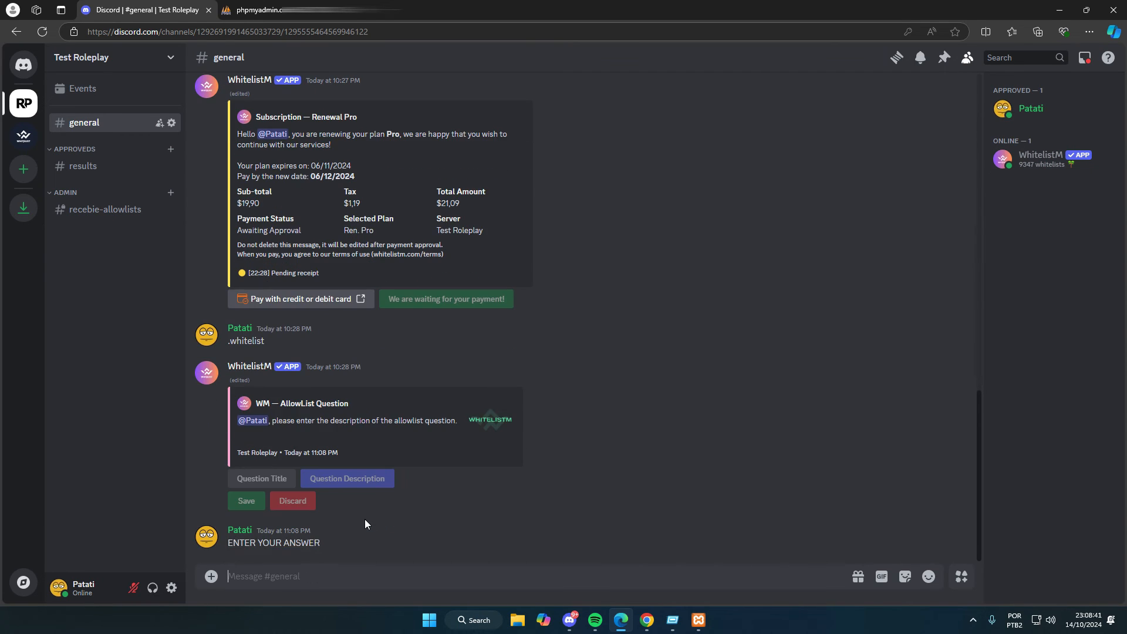
click(245, 539)
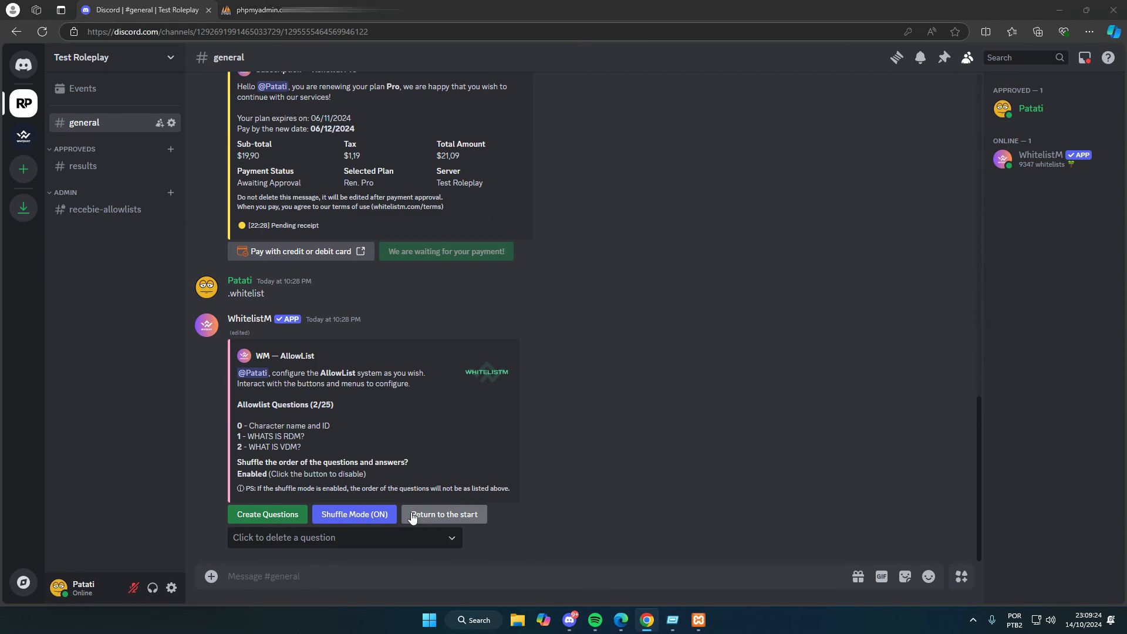
- From the main menu, choose the whitelist creation message and start customizing it
click(431, 517)
click(304, 493)
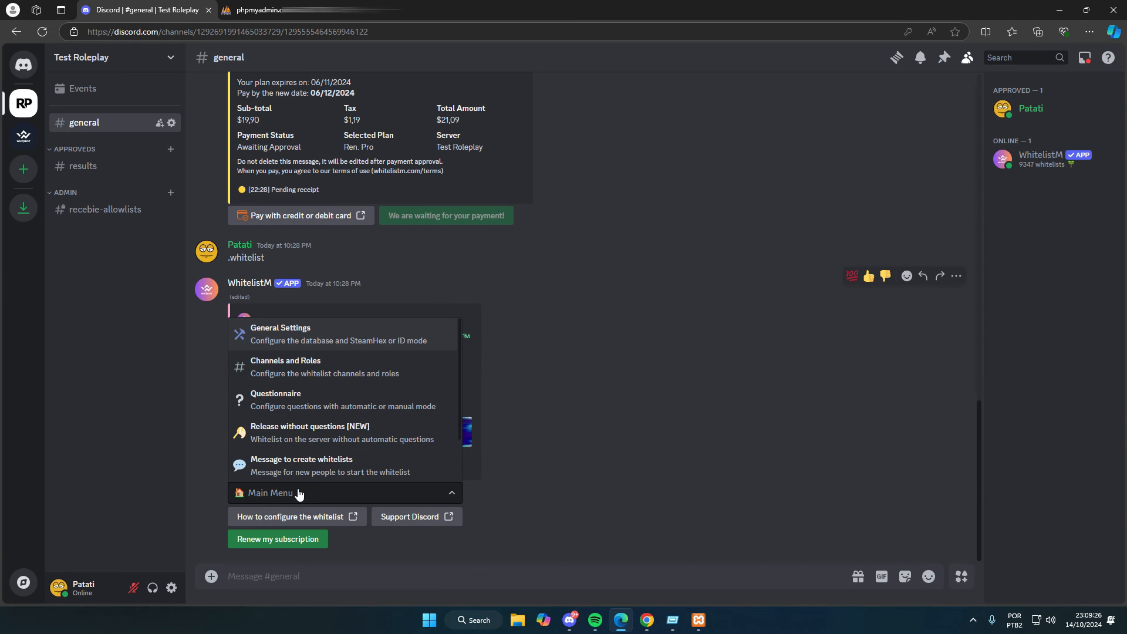
click(300, 466)
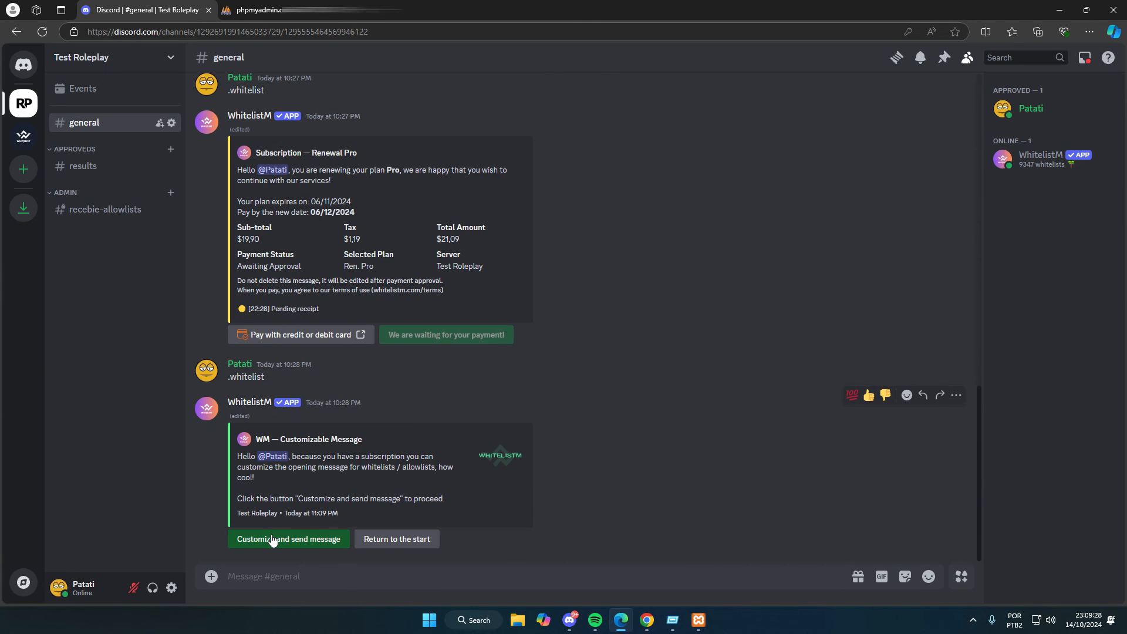
click(277, 538)
click(300, 577)
text(TEST TITL)
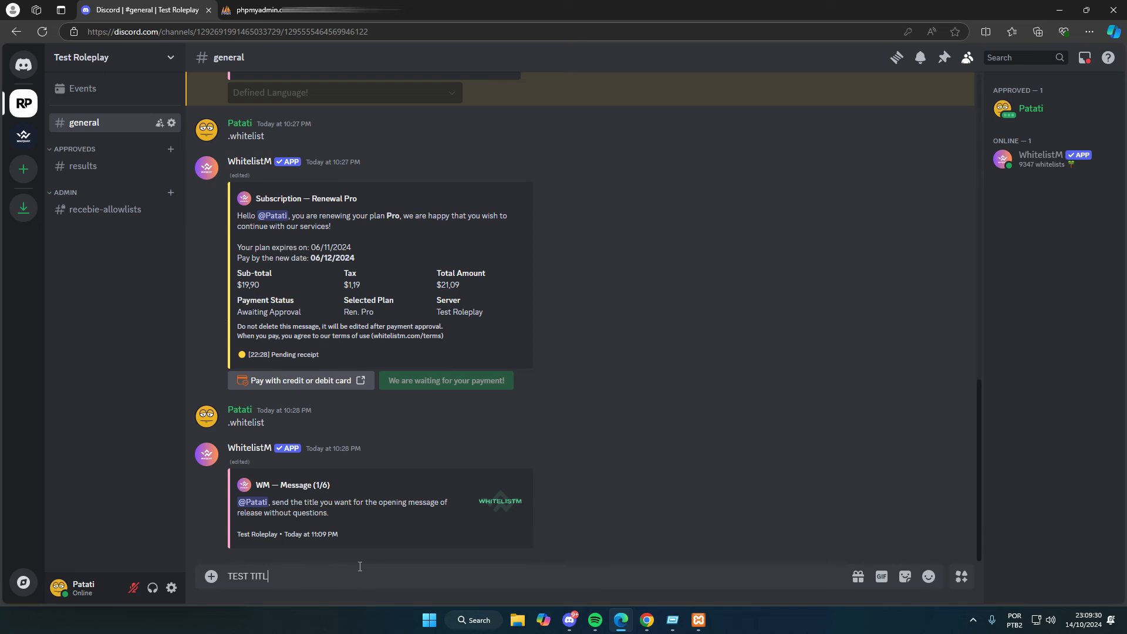
text(TE)
- Send TEST TITLTE, description, hex colour, none, CREATE ALLOWLIST button and #general, then start a test allowlist
key(Return)
text(ASDASDASD)
key(Return)
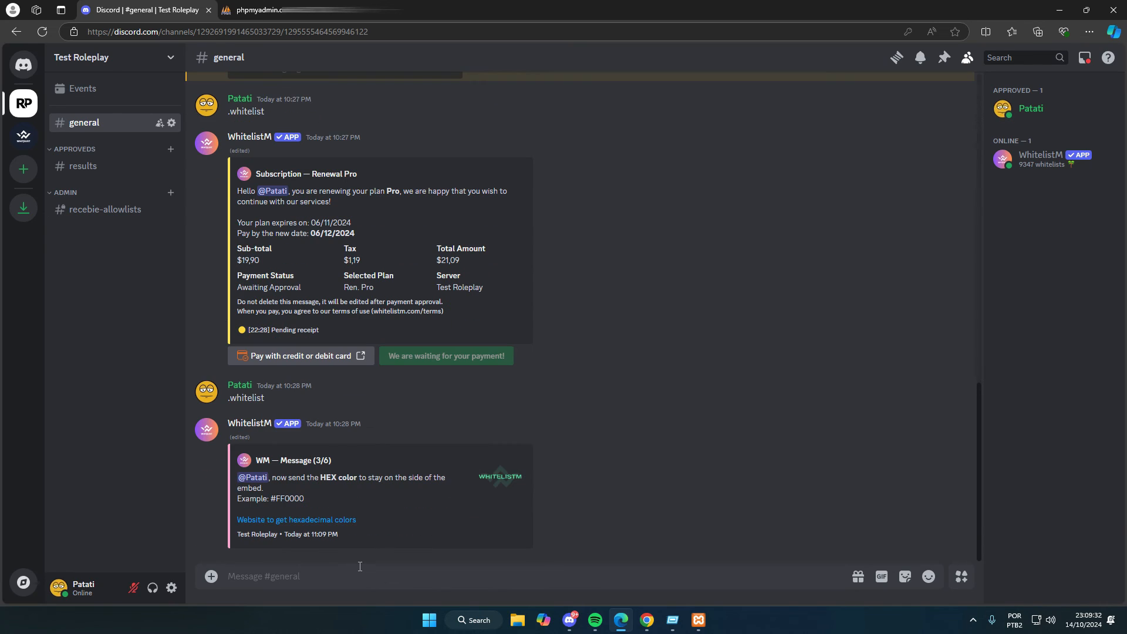
text(#FF000)
key(Return)
text(none)
key(Return)
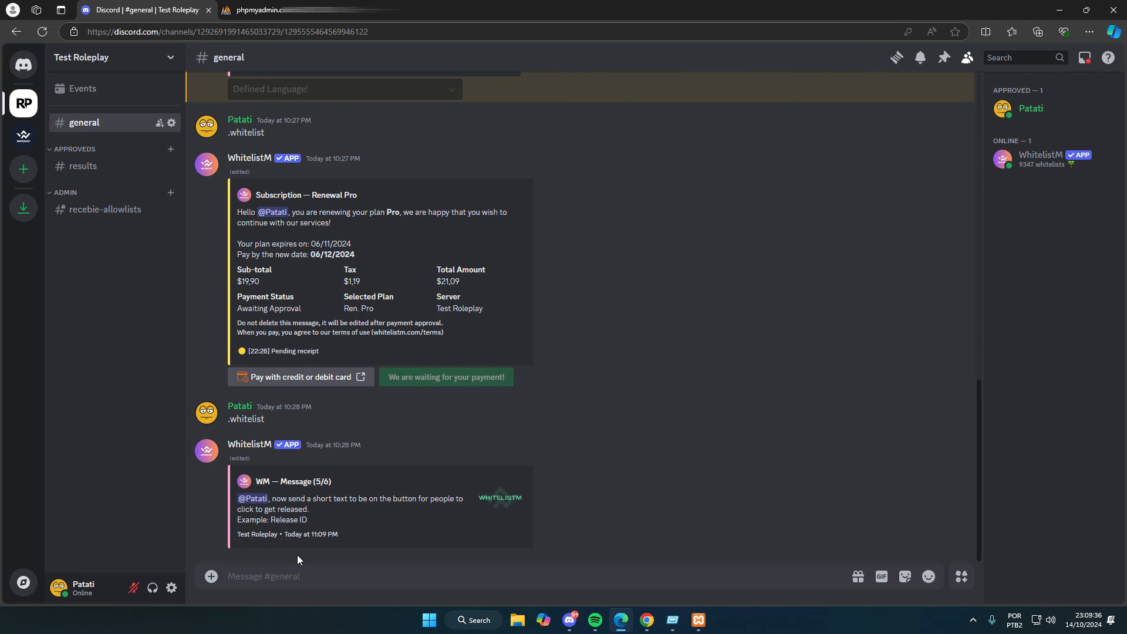
text(RELE)
key(BackSpace)
key(BackSpace)
key(BackSpace)
key(BackSpace)
text(CREATE ALLOWL)
text(IST)
key(Return)
text(#general)
key(Return)
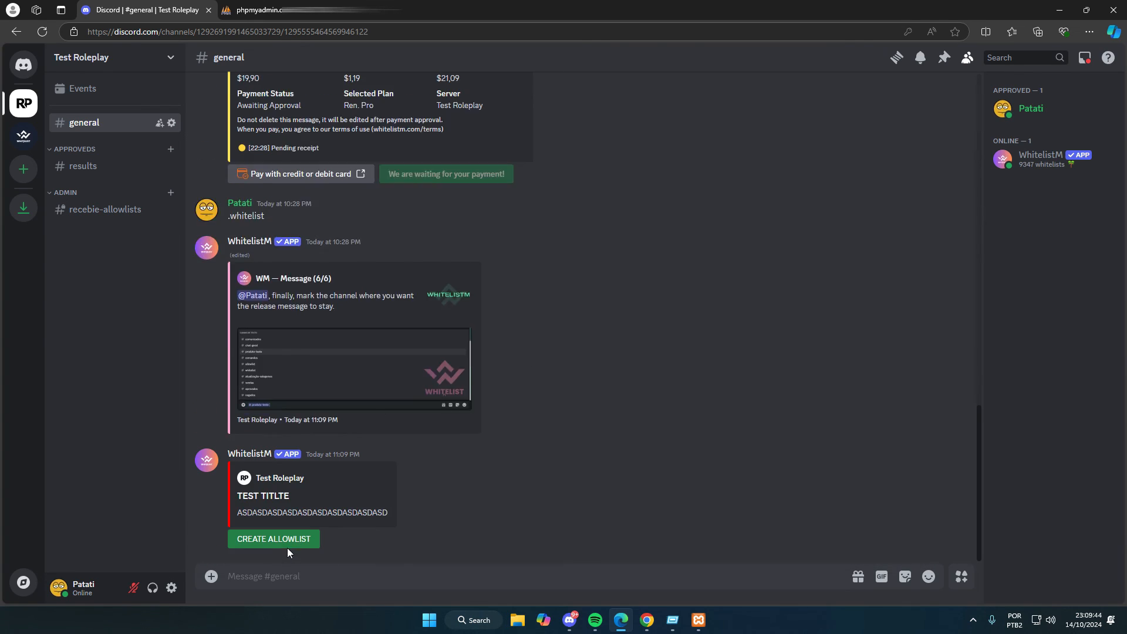
click(274, 539)
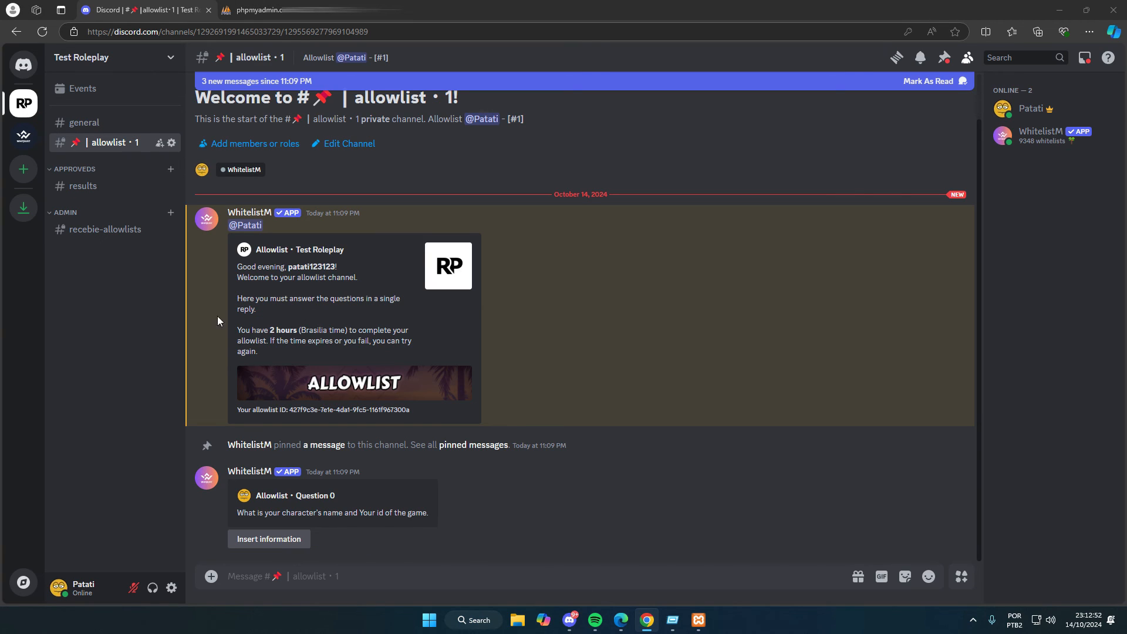
- Fill in the Question 0 form with character name and game ID and submit it
drag(238, 329, 286, 339)
right_click(286, 339)
click(276, 347)
click(268, 539)
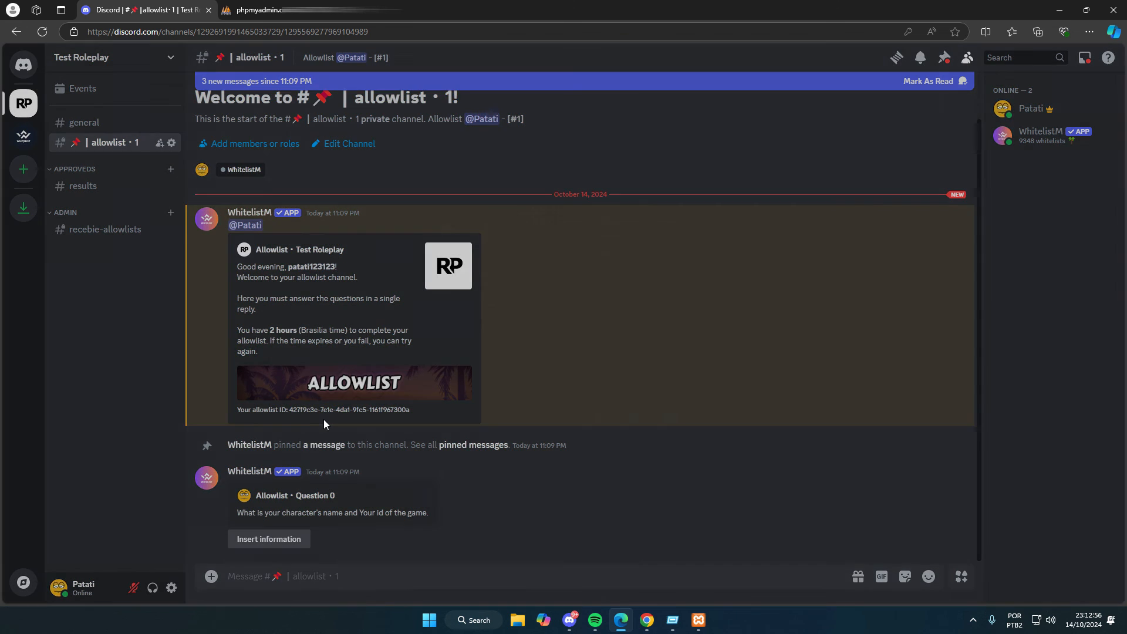
text(NAME 123)
key(Tab)
text(1)
click(654, 409)
text(asd)
- Send the remaining answers, check the WhitelistM DM, and view Review #1 in #recebie-allowlists
key(Return)
text(asdasdasdasdasdasd)
key(Return)
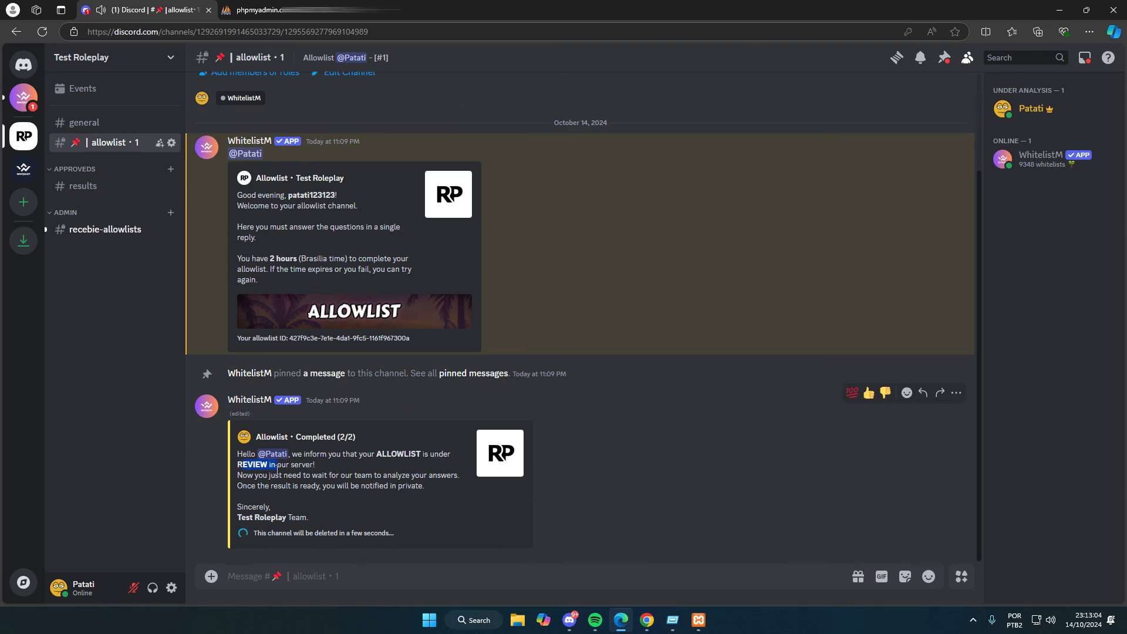
click(24, 99)
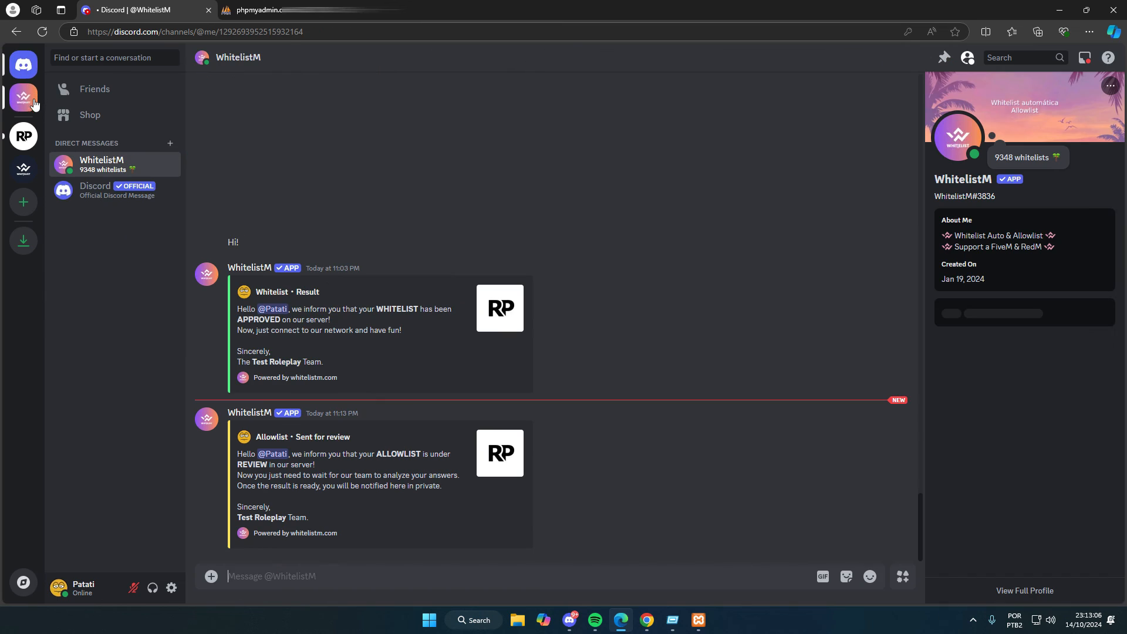
click(24, 102)
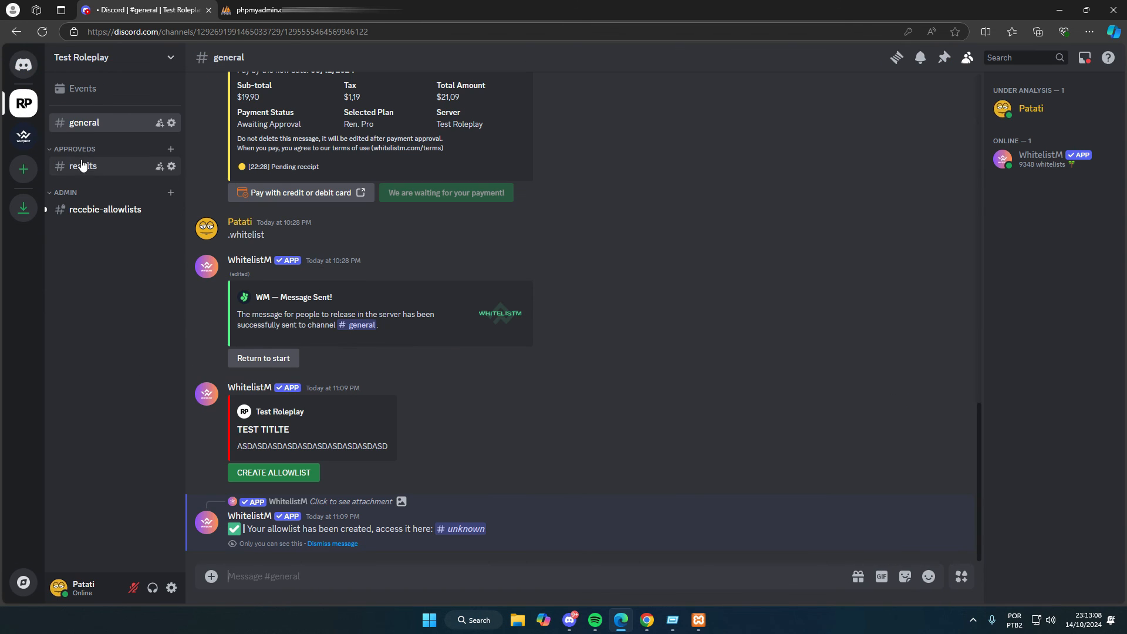
click(105, 210)
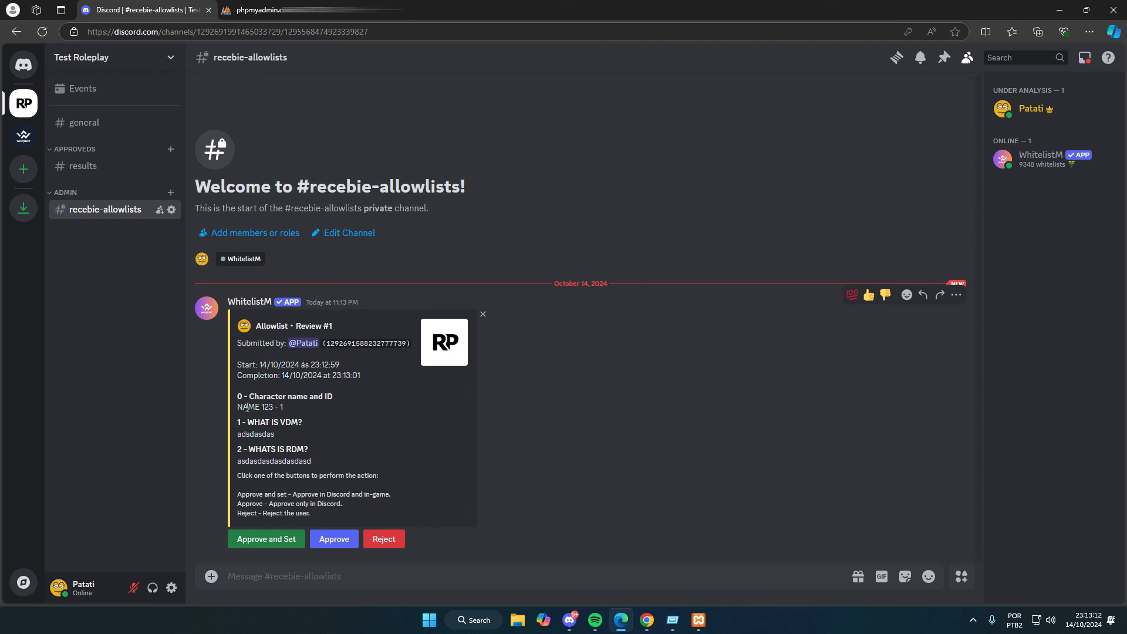
- Review the submitted answers and approval options, checking the applicant holds the Under analysis role
mouse_move(245, 406)
mouse_down()
mouse_move(279, 449)
mouse_move(311, 462)
mouse_up()
click(311, 466)
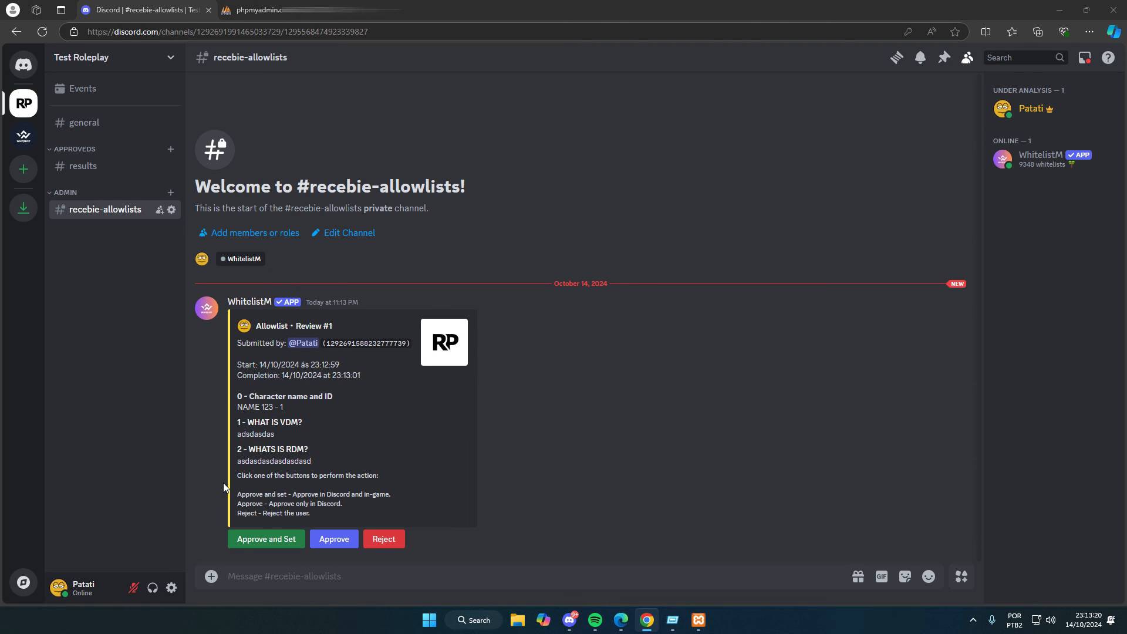
drag(236, 494, 389, 495)
click(499, 475)
click(1026, 109)
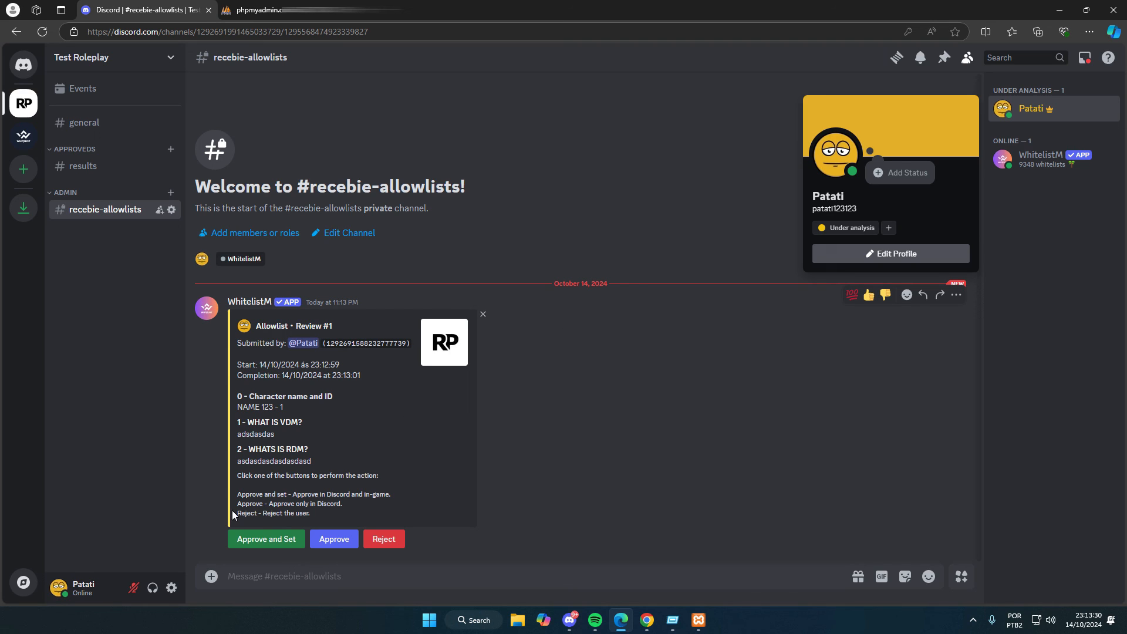
click(311, 505)
triple_click(310, 503)
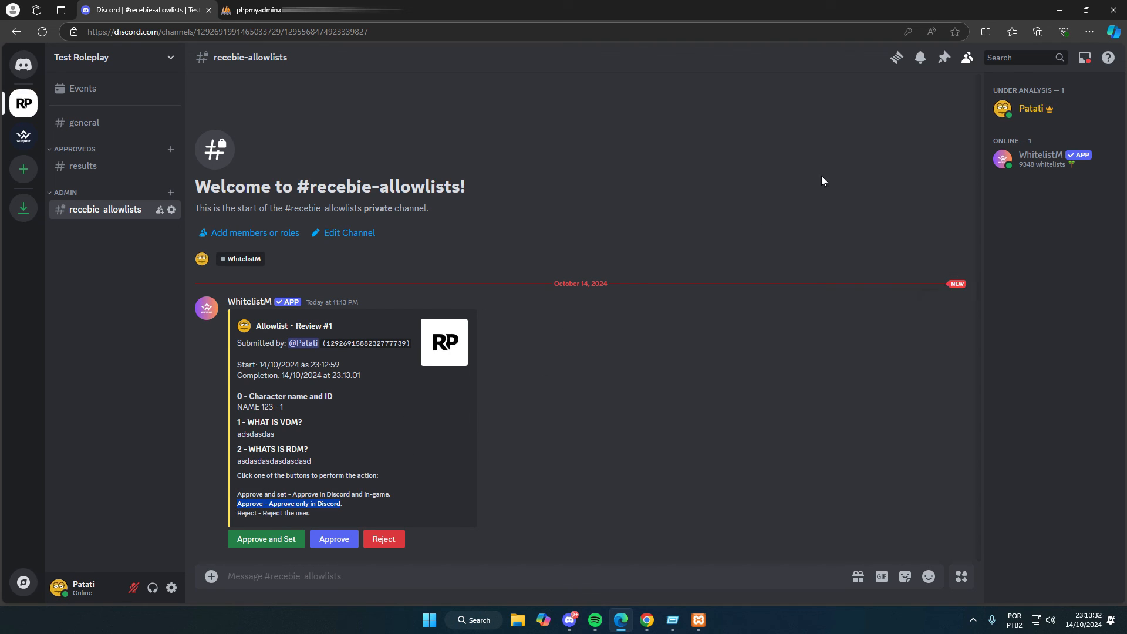
click(1021, 115)
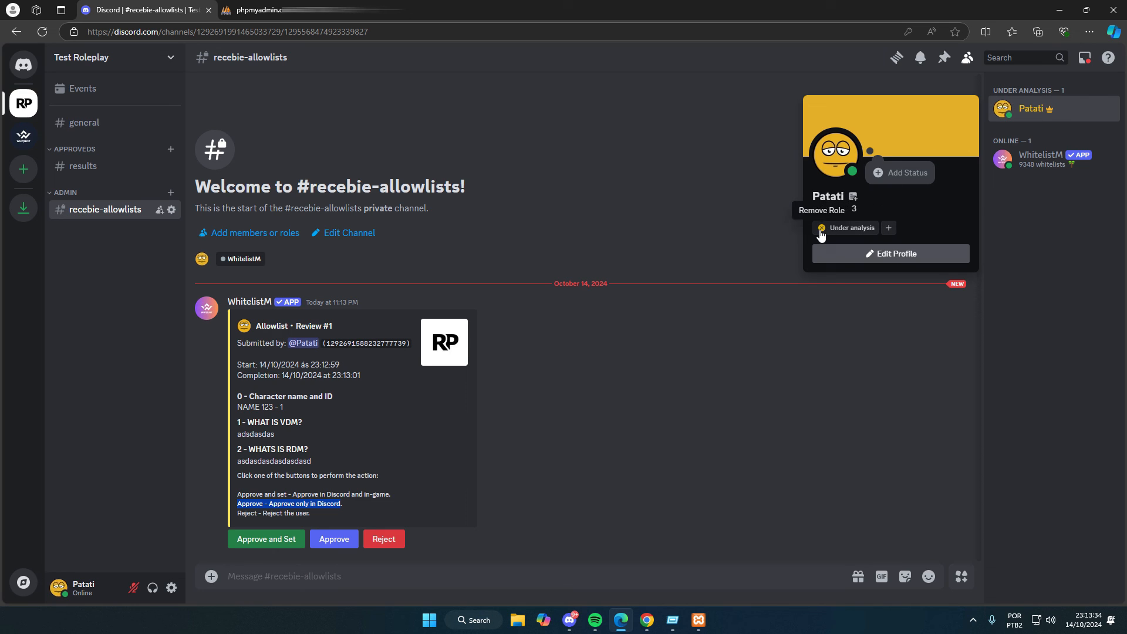
click(581, 396)
- Approve and set Review #1, then confirm Patati now has the Approved role
click(267, 539)
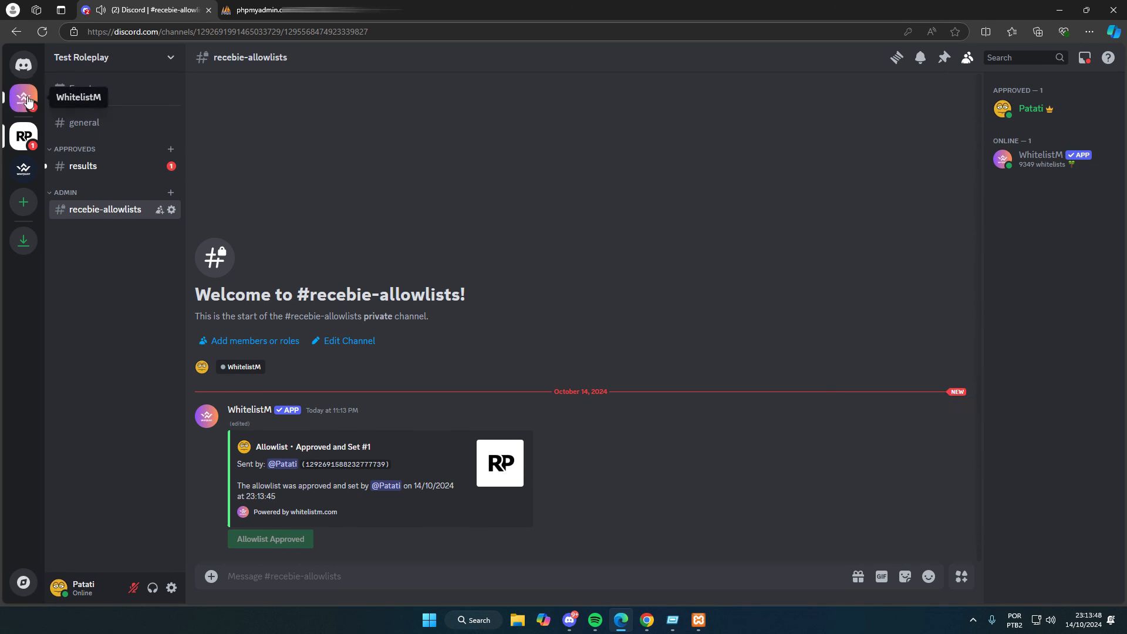
click(24, 100)
click(24, 136)
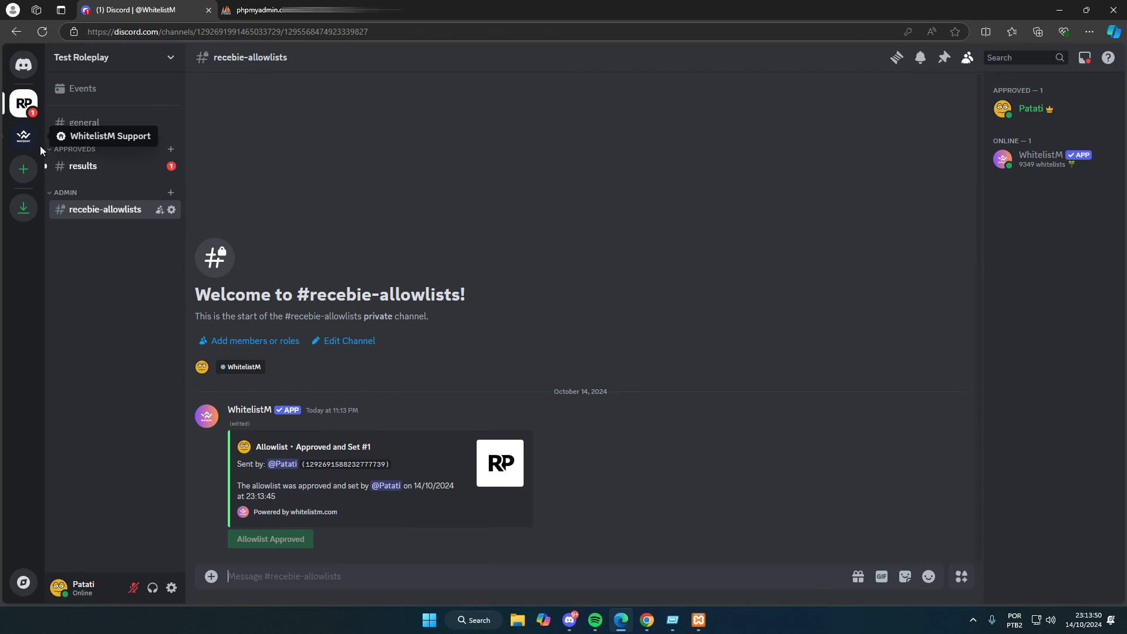
click(1030, 108)
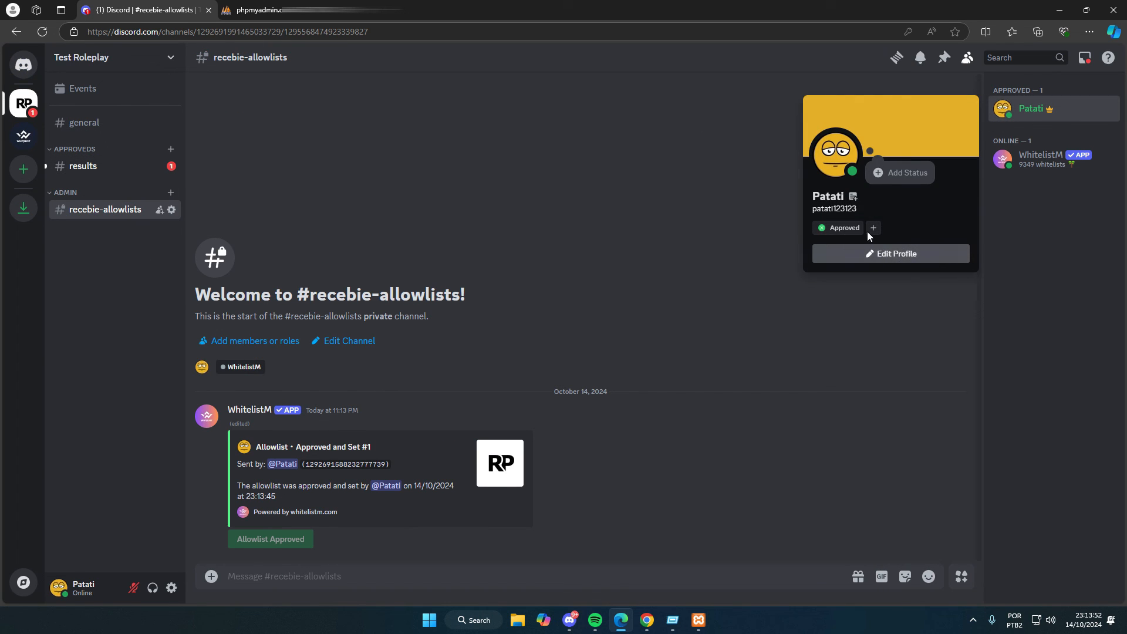
- View the approval announcement in #results, revisit #recebie-allowlists, and return to #general
click(88, 168)
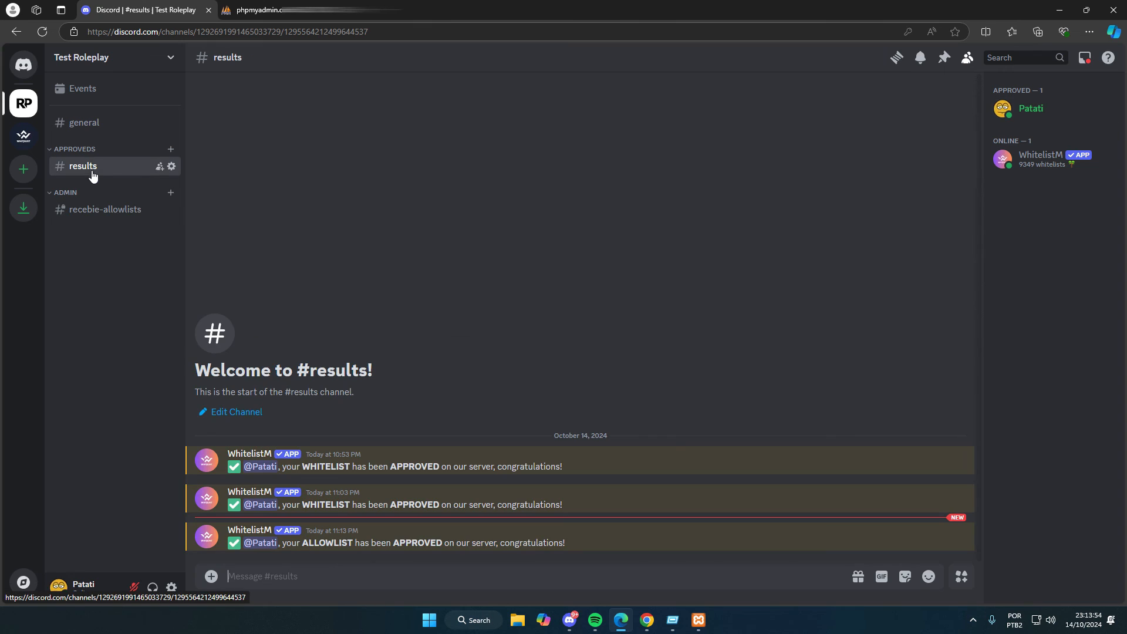
click(106, 209)
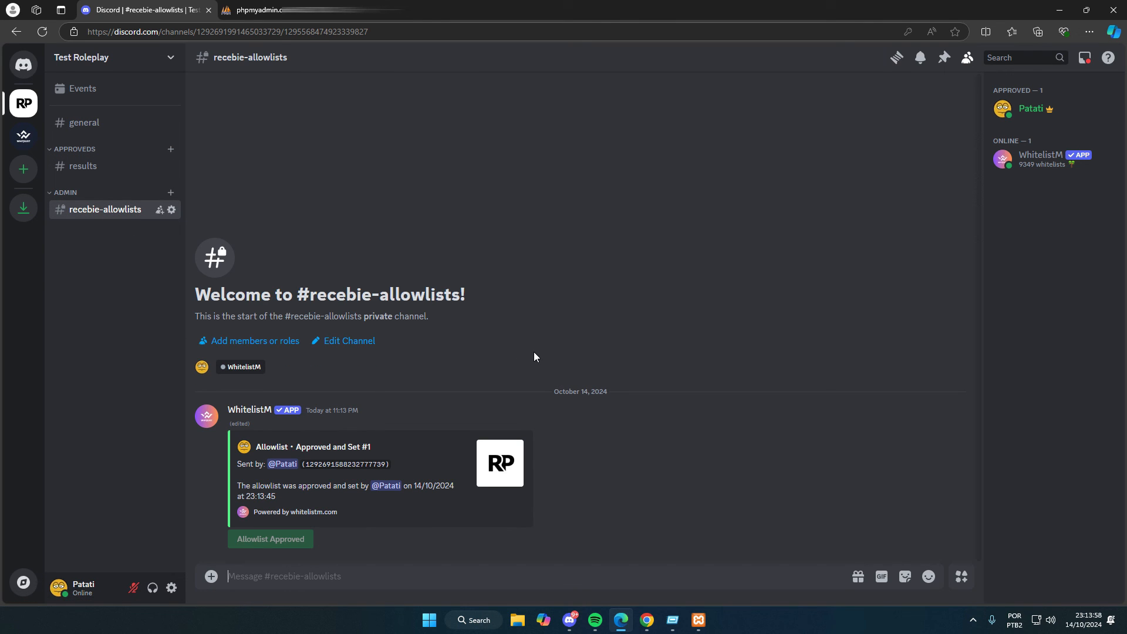
click(84, 122)
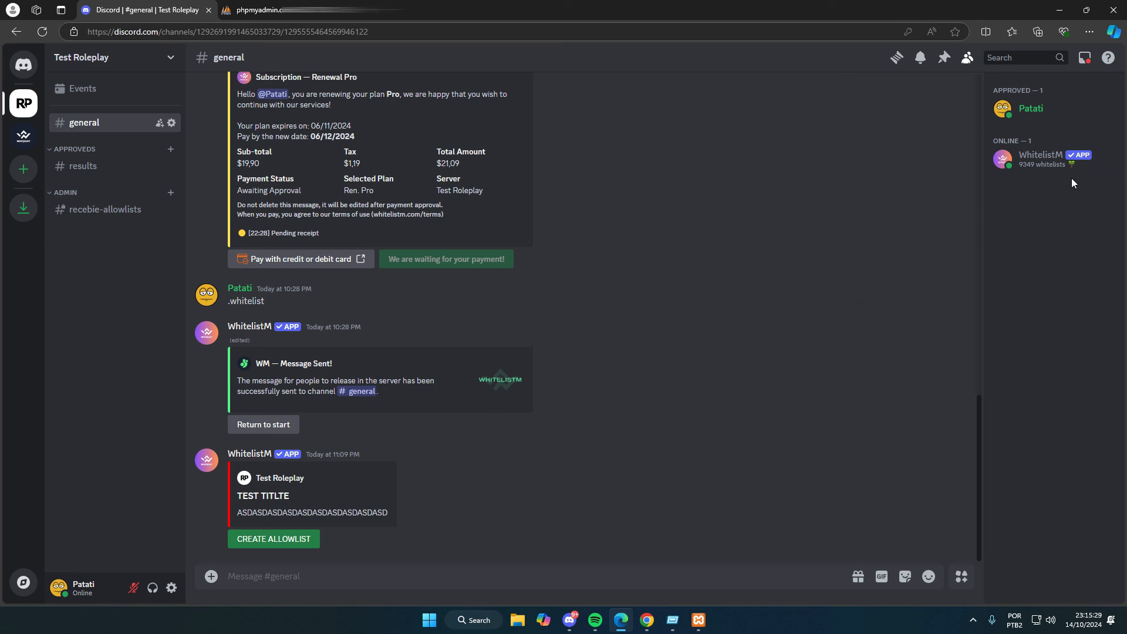
- View the WhitelistM bot's profile card from the member list and close it
click(1041, 155)
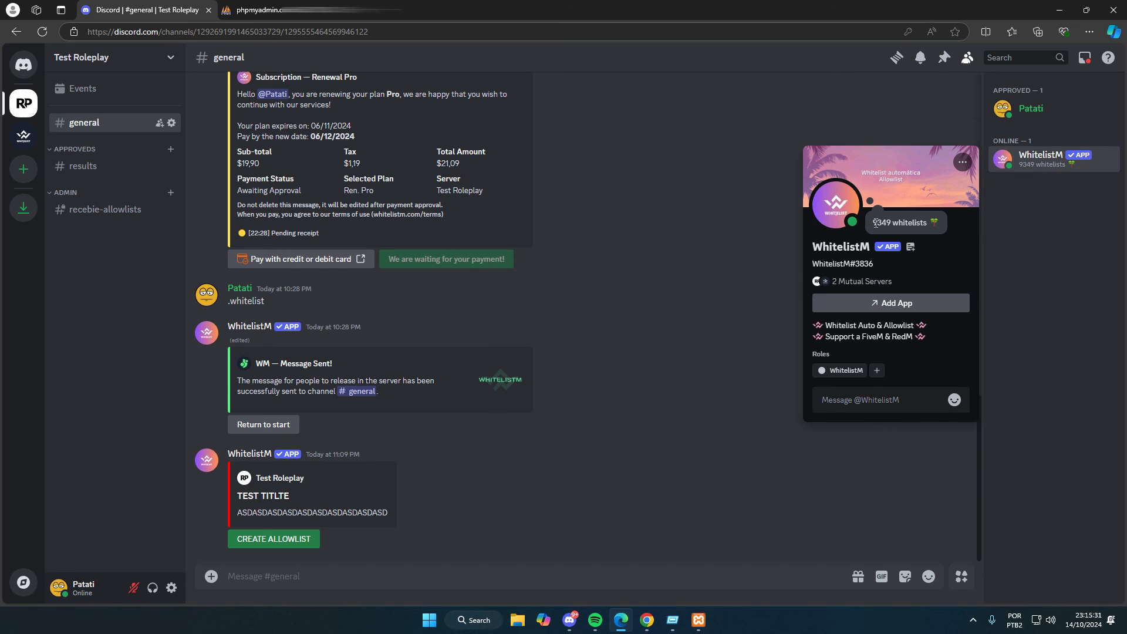
click(872, 230)
click(696, 312)
mouse_move(627, 370)
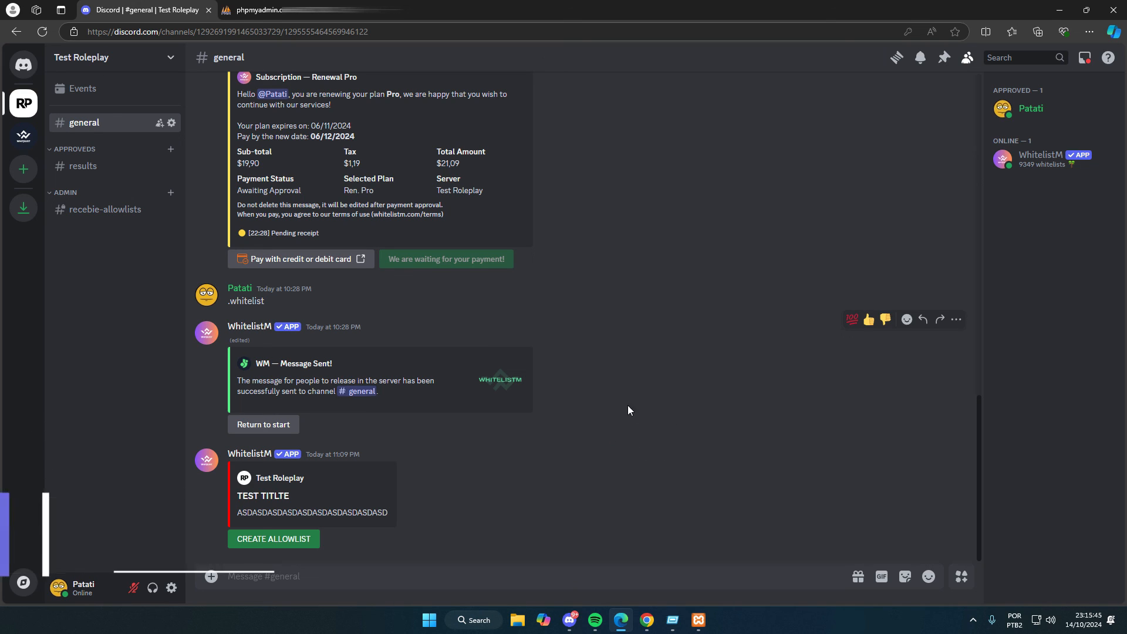
scroll(565, 451, up, 2)
scroll(412, 469, down, 2)
scroll(385, 484, up, 2)
scroll(390, 483, down, 2)
mouse_move(423, 502)
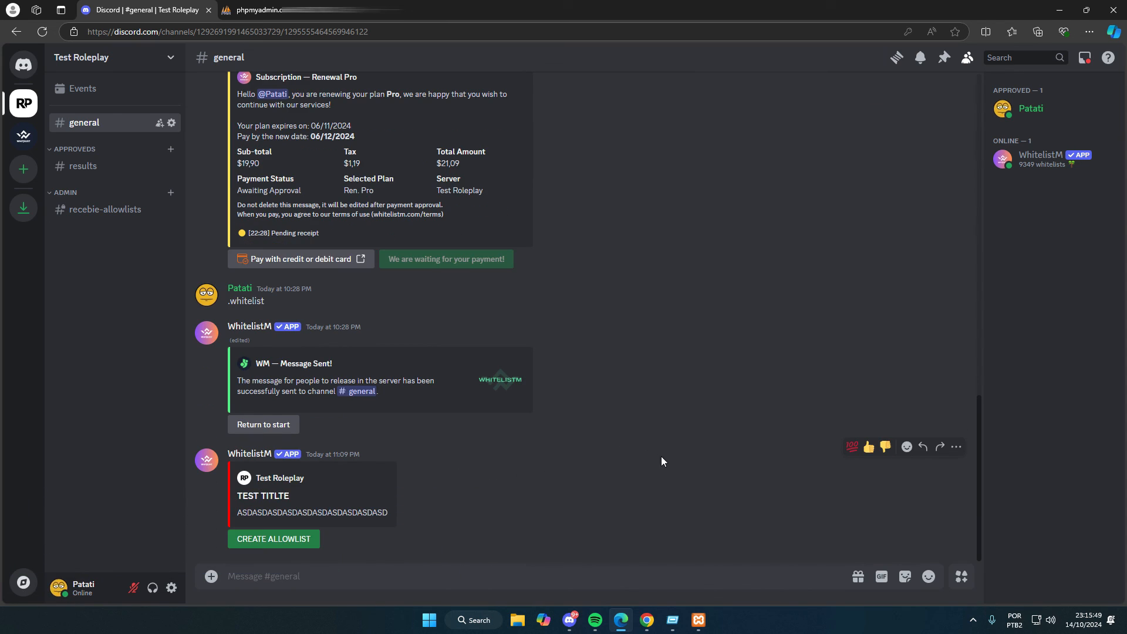
text(BYEEEEEEE!)
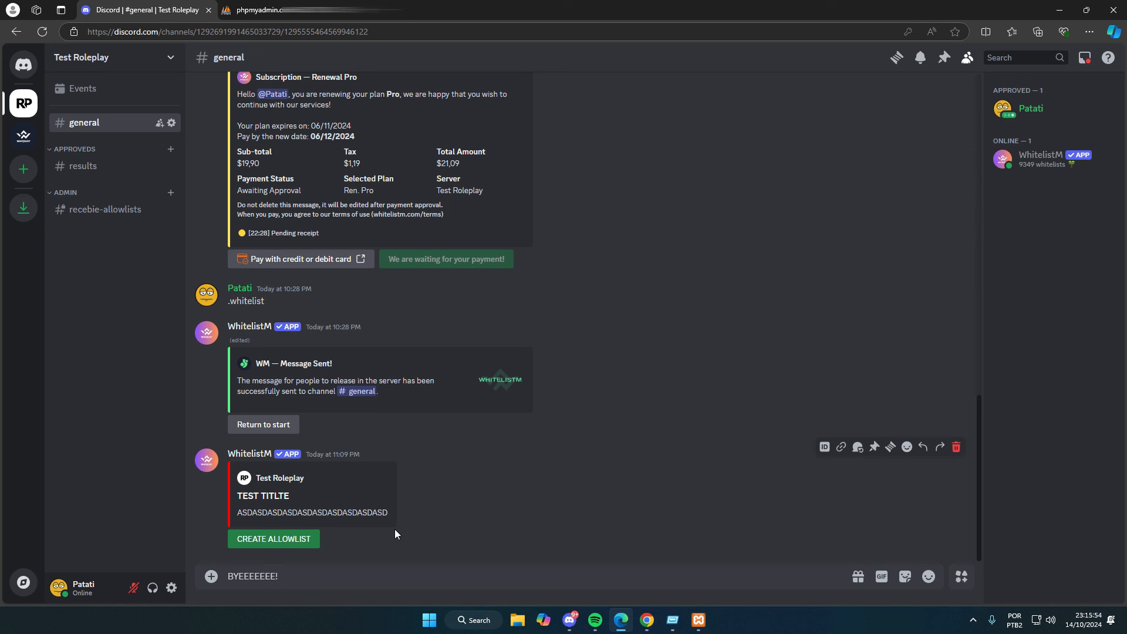